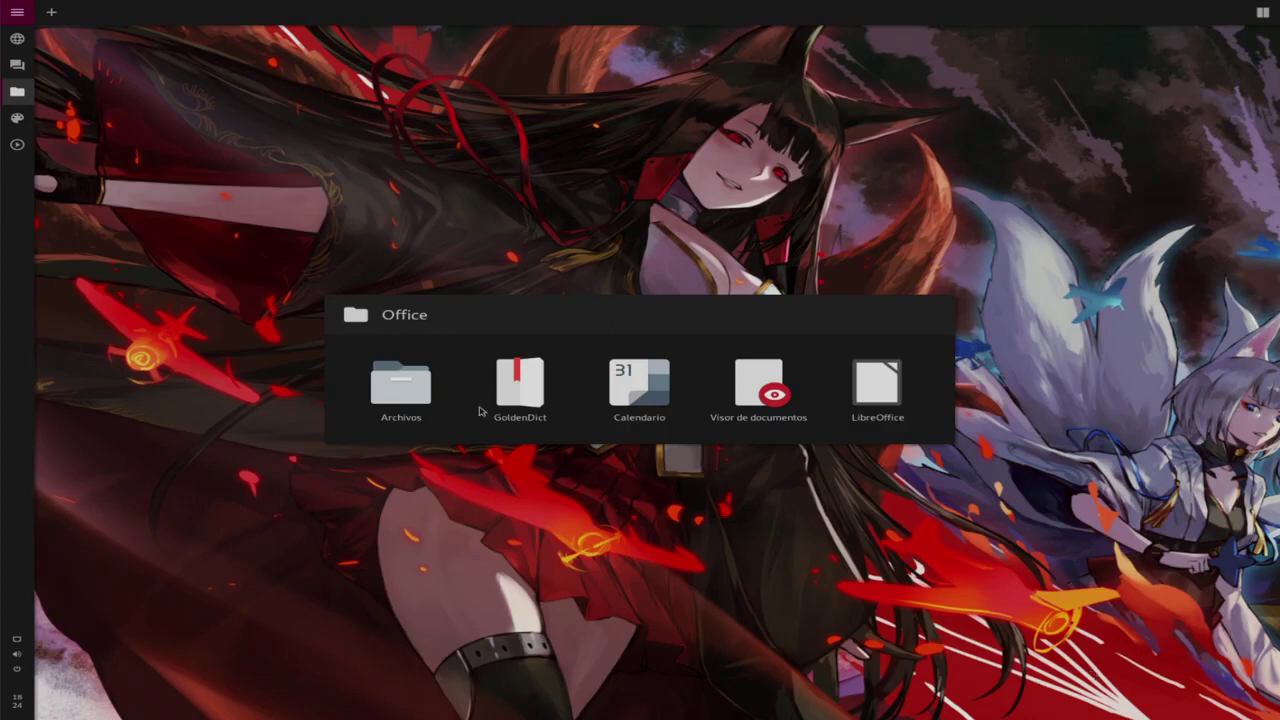
# - Open a Tilix terminal, display the system information with neofetch and close the terminal window
pyautogui.click(18, 13)
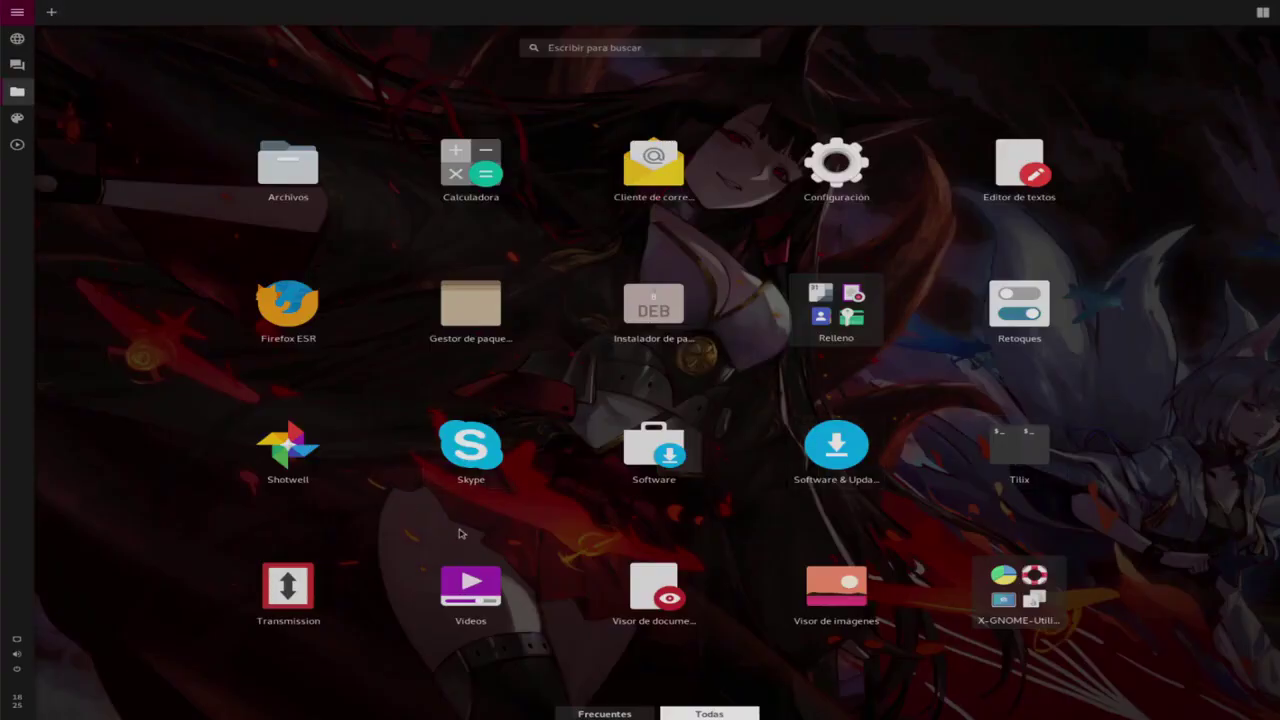
pyautogui.moveTo(655, 590)
pyautogui.mouseDown()
pyautogui.moveTo(465, 592)
pyautogui.moveTo(655, 590)
pyautogui.mouseUp()
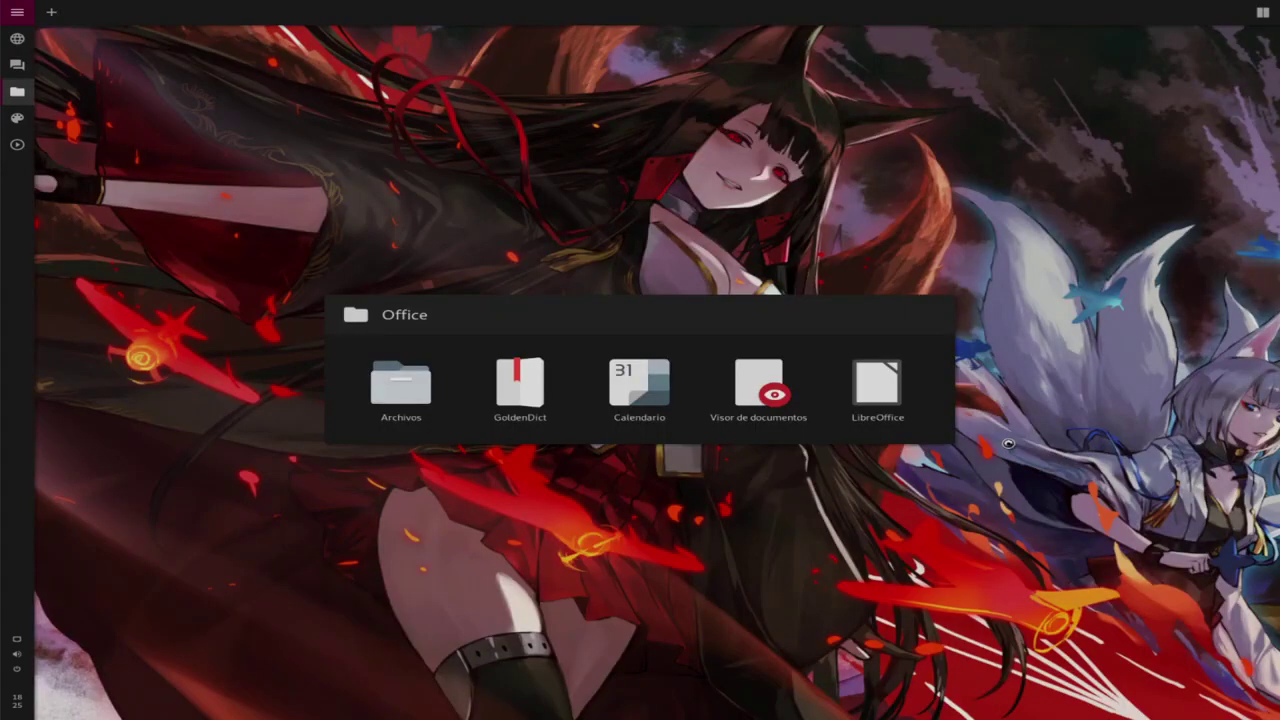
pyautogui.hotkey('ctrl', 'alt', 't')
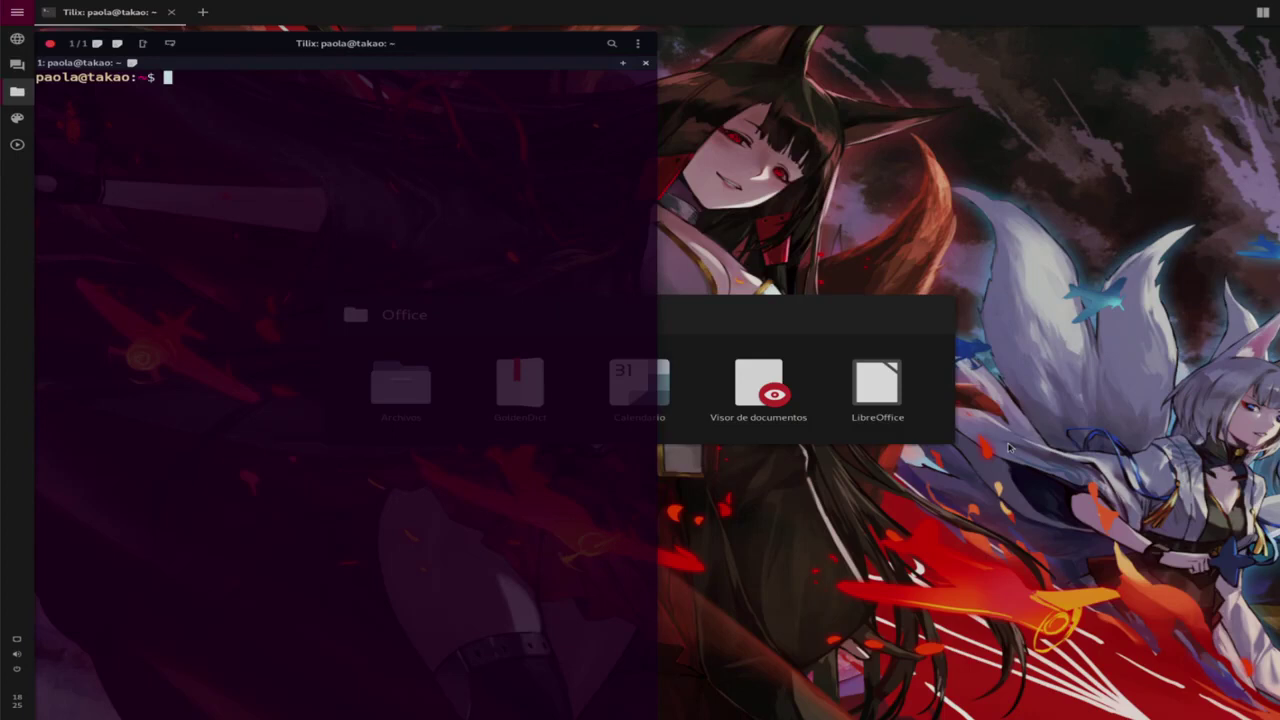
pyautogui.write('neofetch')
pyautogui.press('Return')
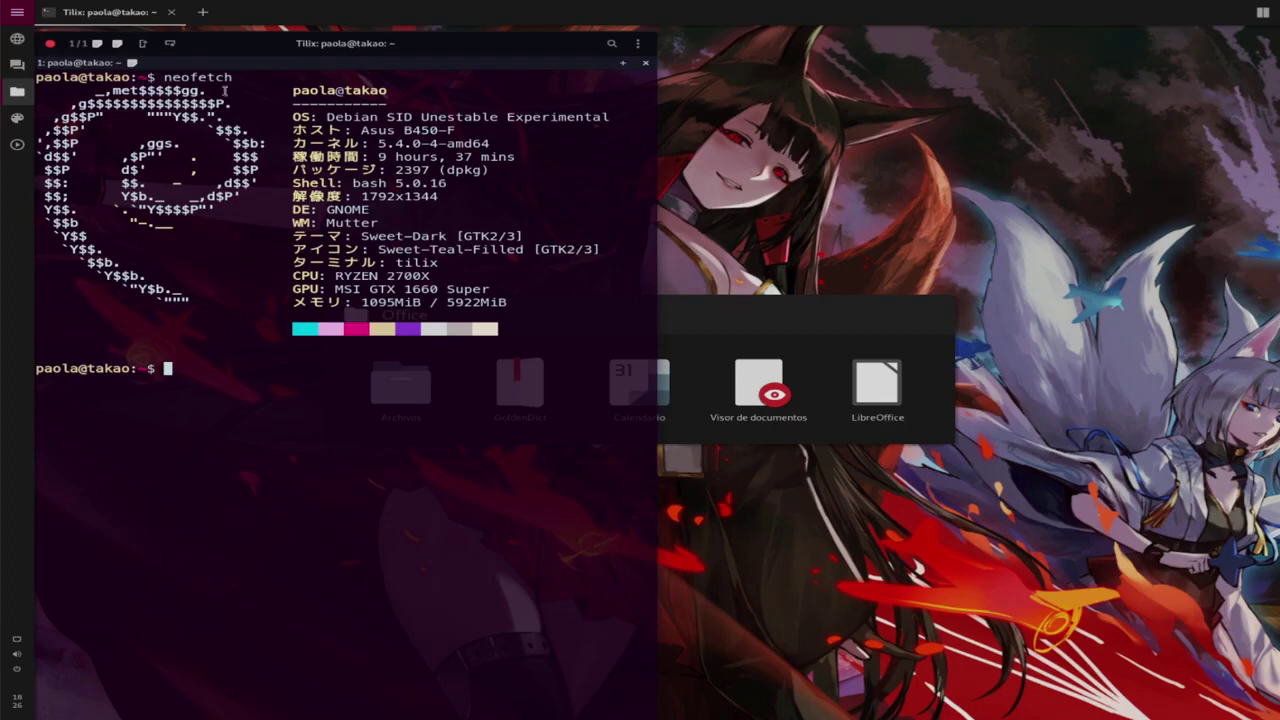
pyautogui.click(51, 45)
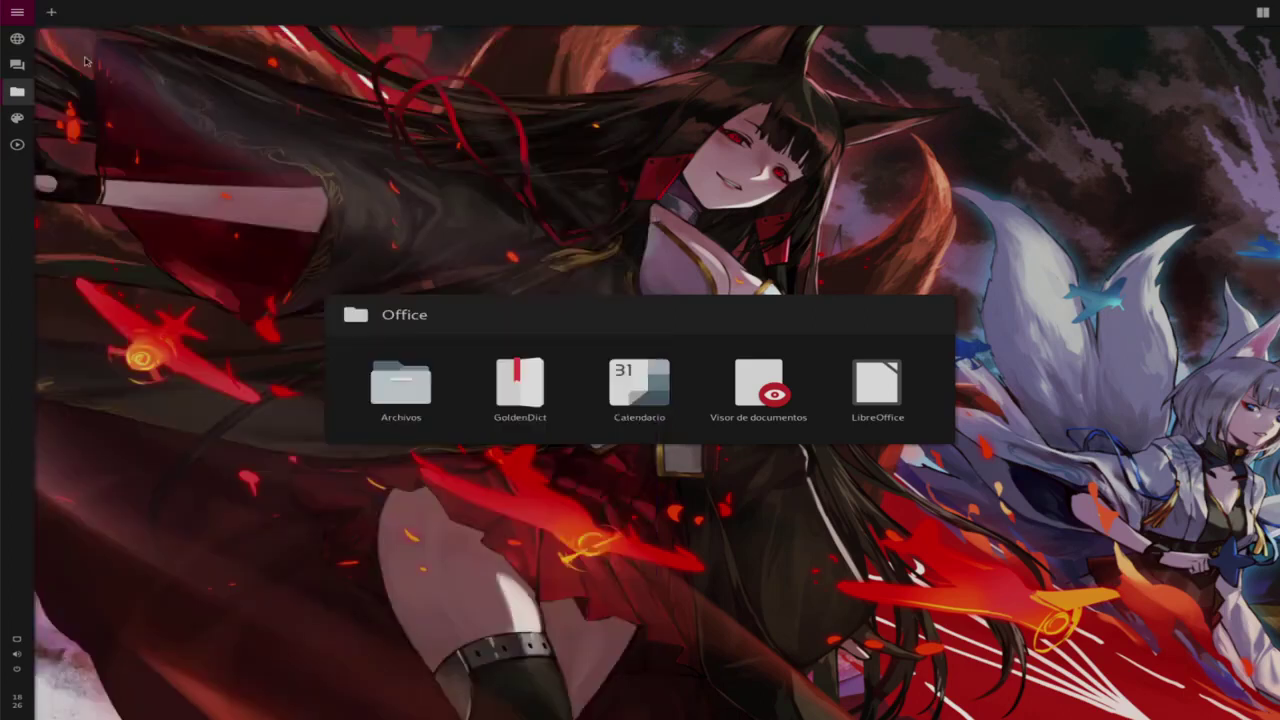
# - Open a new Tilix terminal and switch to the root account with su, entering the root password
pyautogui.click(14, 14)
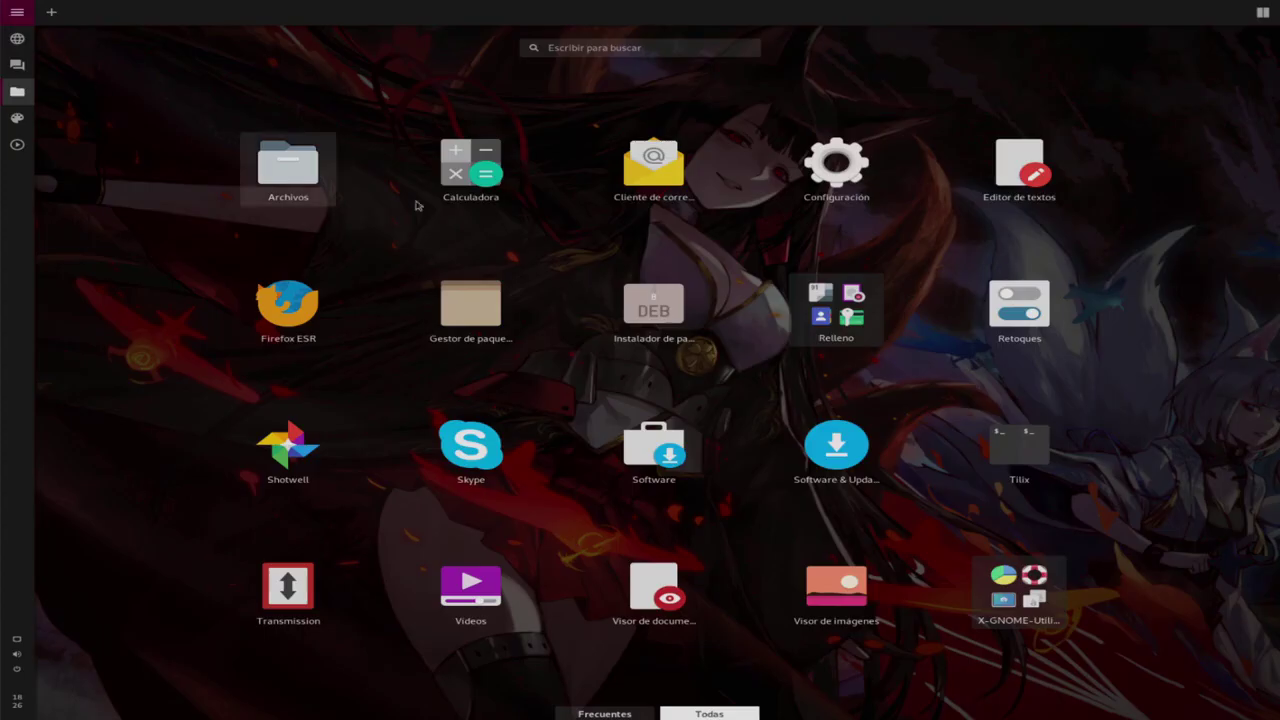
pyautogui.click(1020, 450)
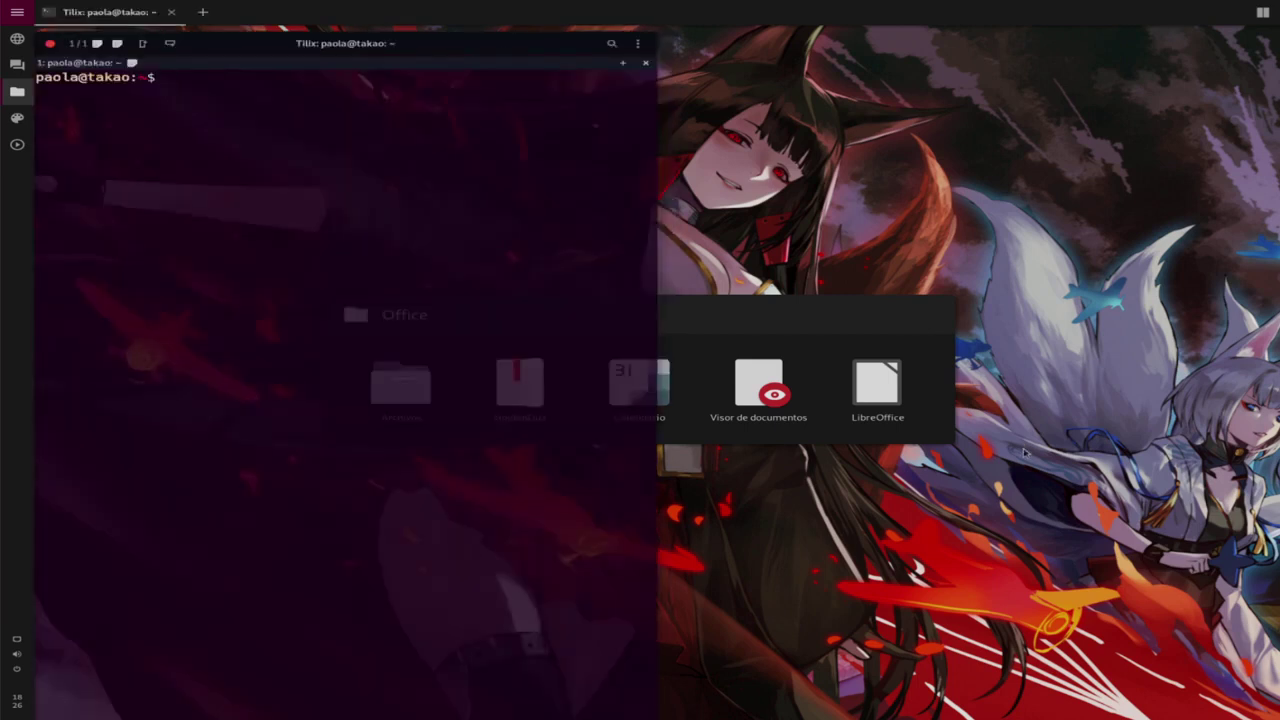
pyautogui.write('su')
pyautogui.press('Return')
pyautogui.press('Return')
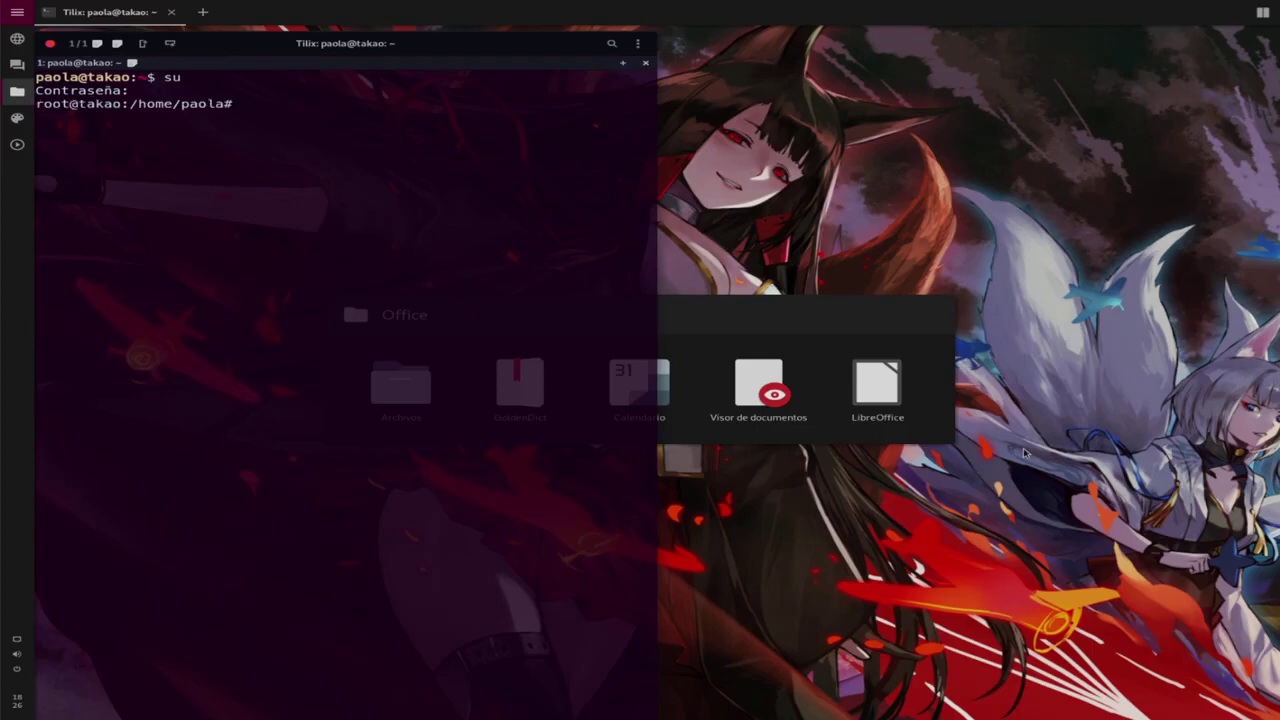
# - Install the alacarte package from the root shell with "apt install alacarte"
pyautogui.write('apt install alacarte')
pyautogui.press('Return')
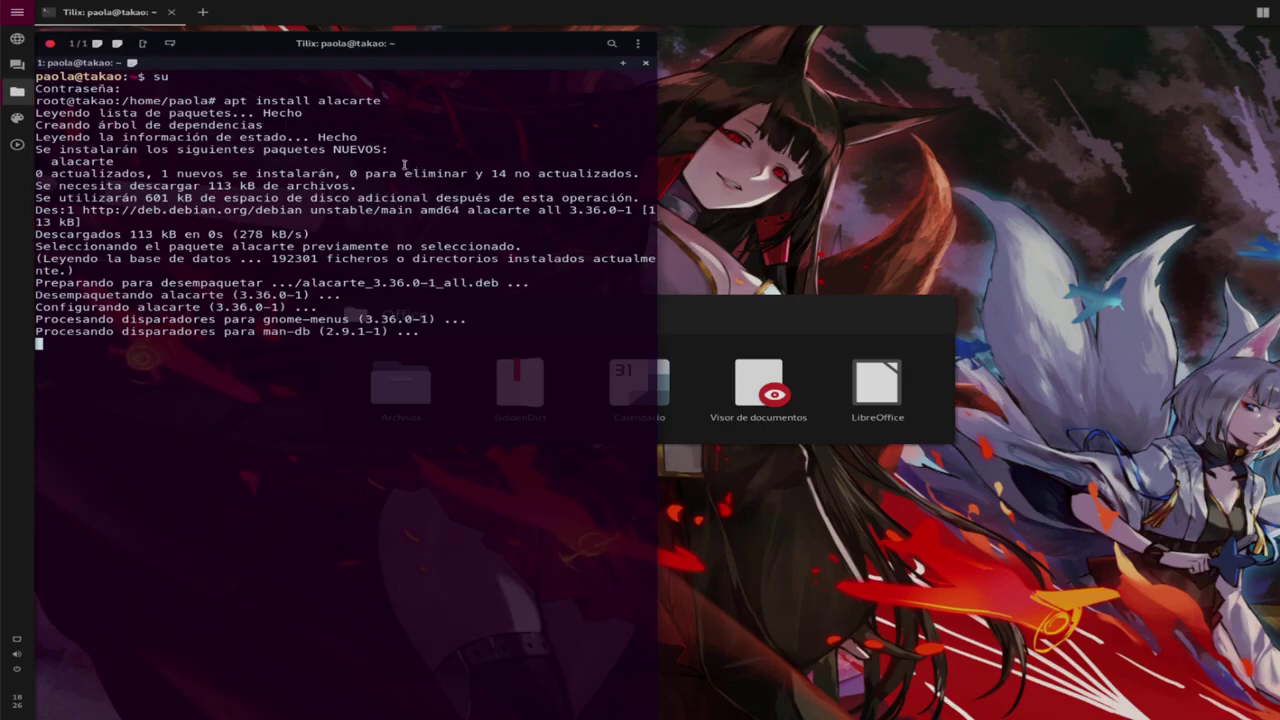
# - Launch Firefox ESR from the Internet workspace and check its version in the About Mozilla Firefox window
pyautogui.click(21, 45)
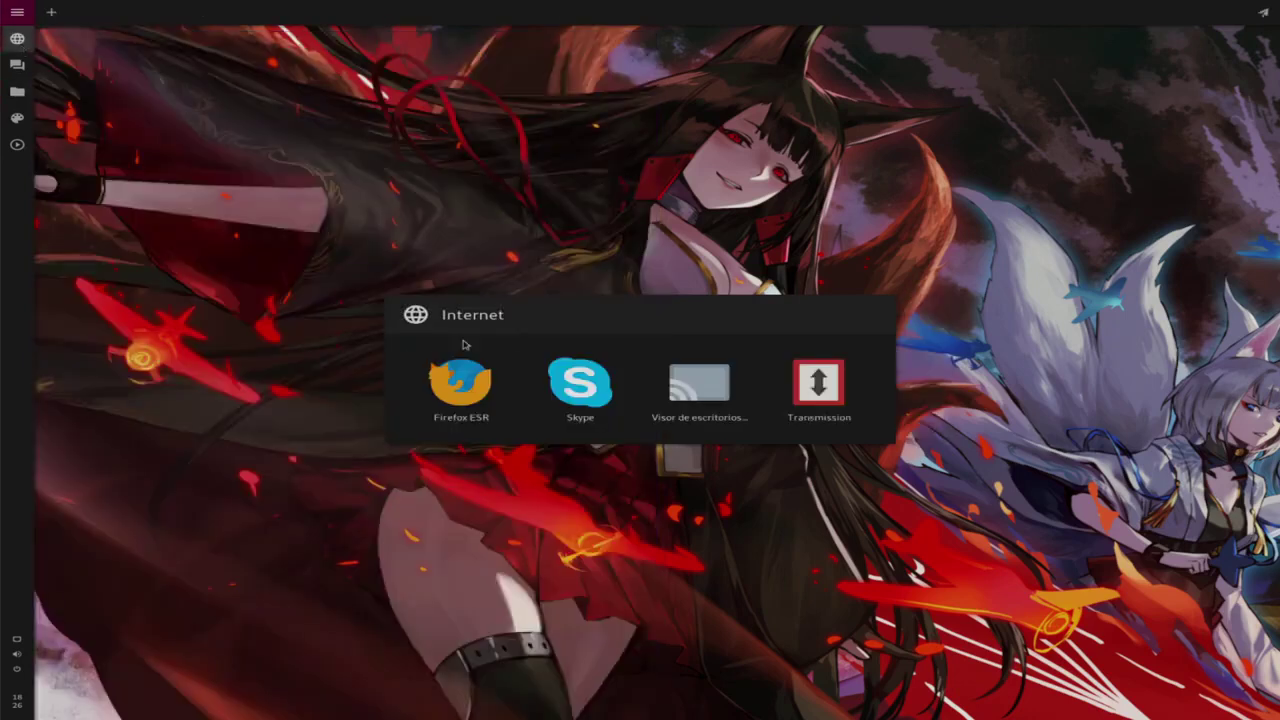
pyautogui.click(482, 397)
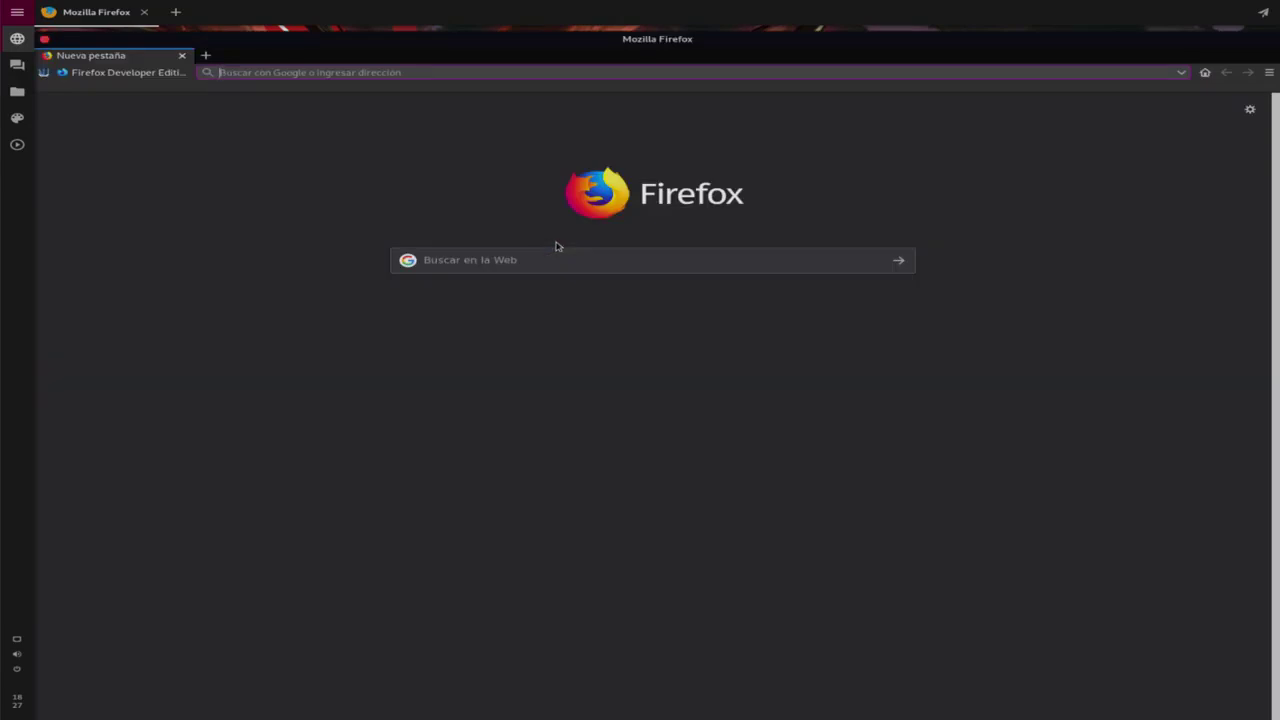
pyautogui.click(1269, 73)
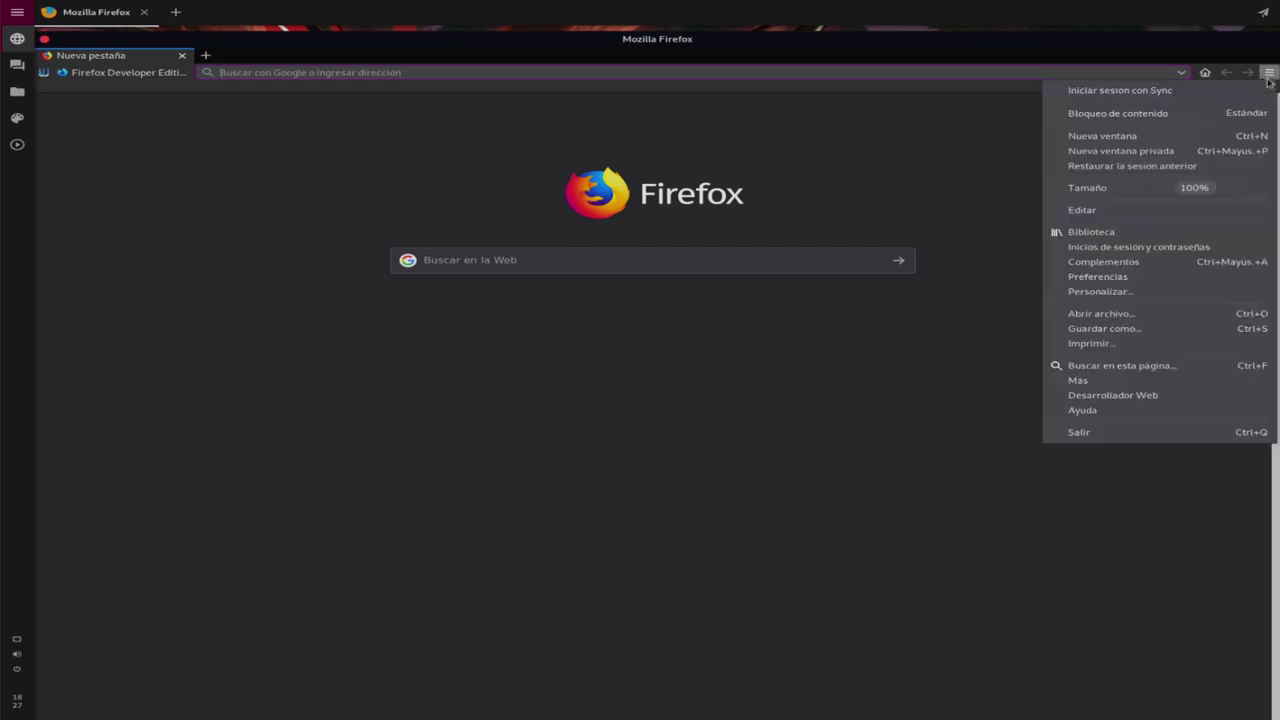
pyautogui.click(1123, 415)
pyautogui.click(1120, 218)
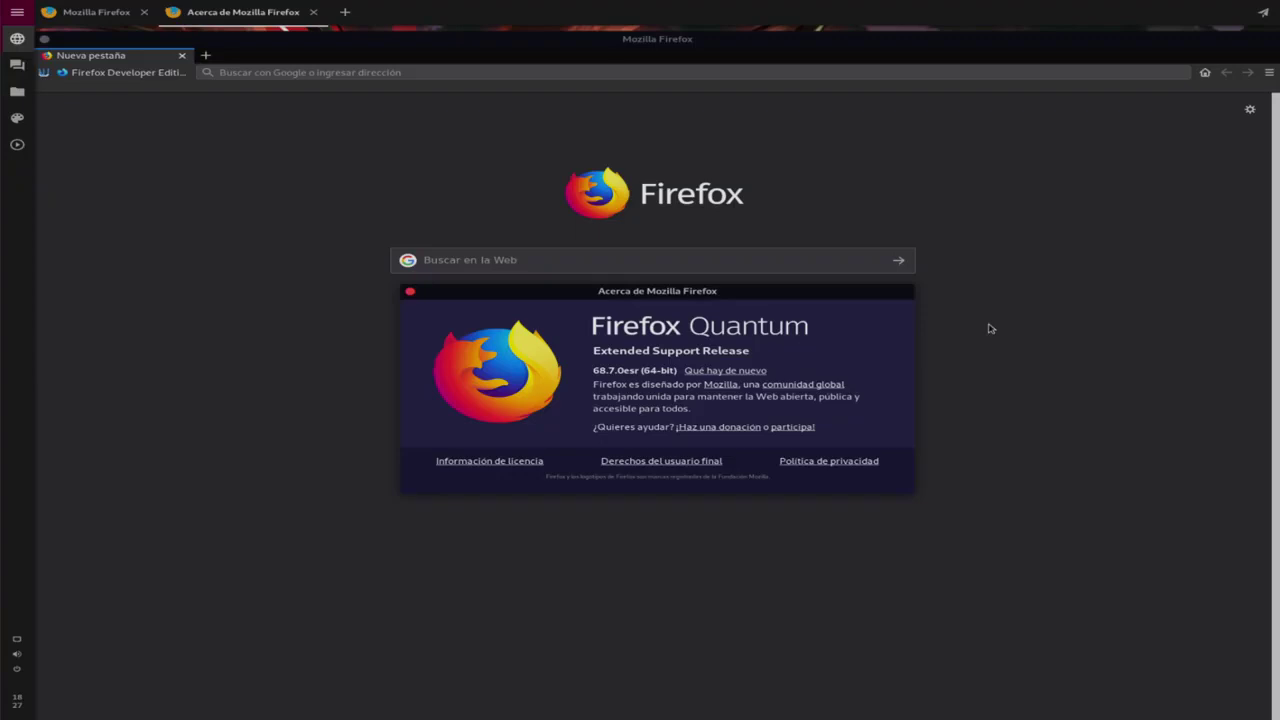
pyautogui.click(409, 294)
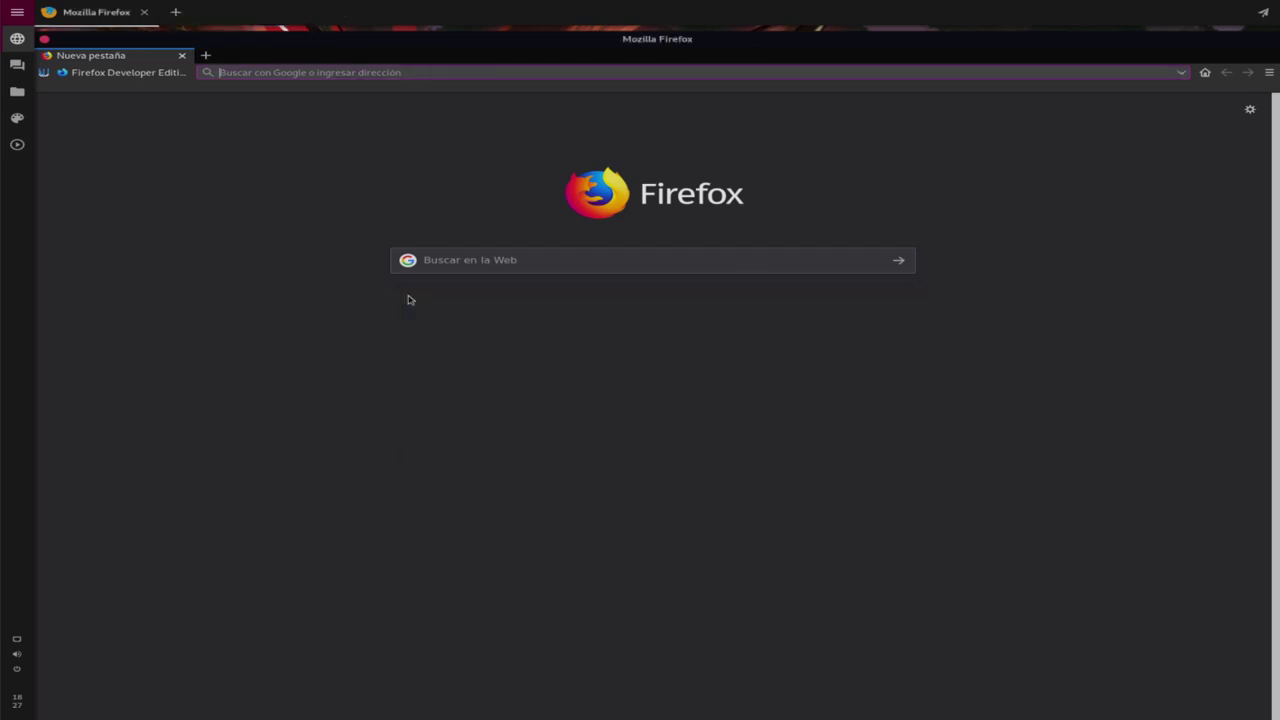
# - Download Firefox Developer Edition from the bookmarked Mozilla page, saving firefox-76.0b4.tar.bz2 as a file
pyautogui.click(133, 84)
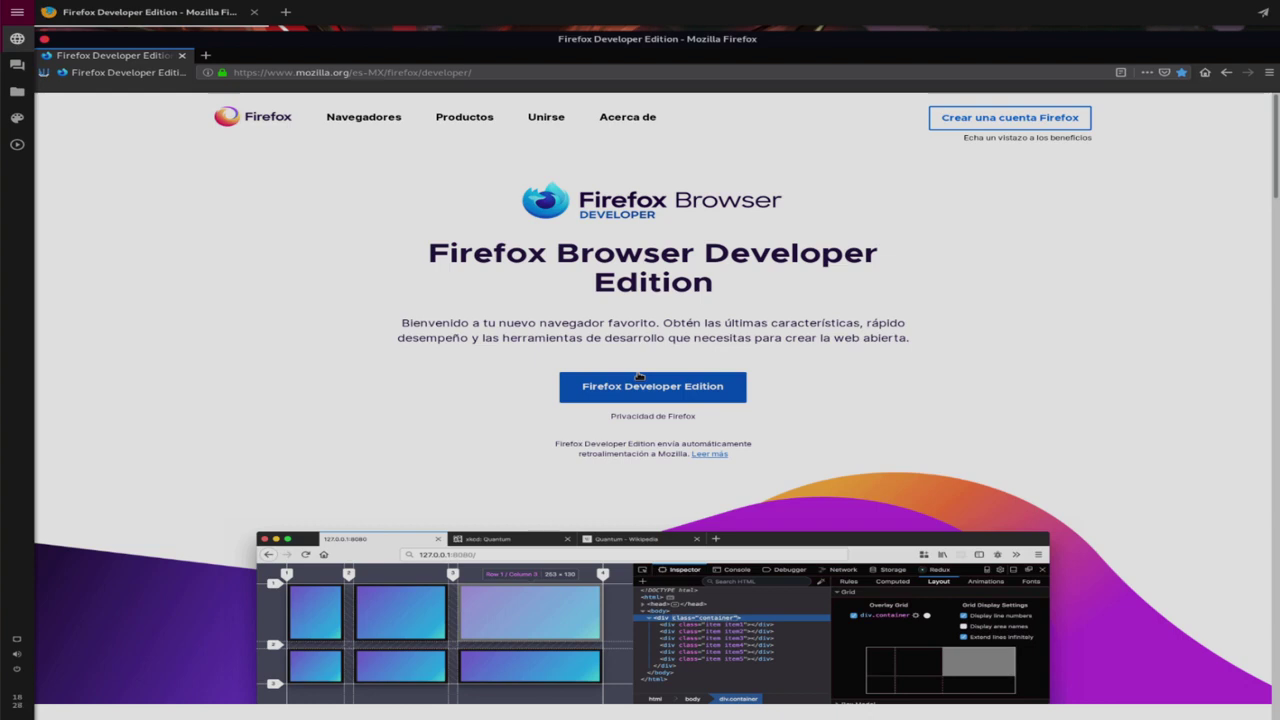
pyautogui.click(662, 396)
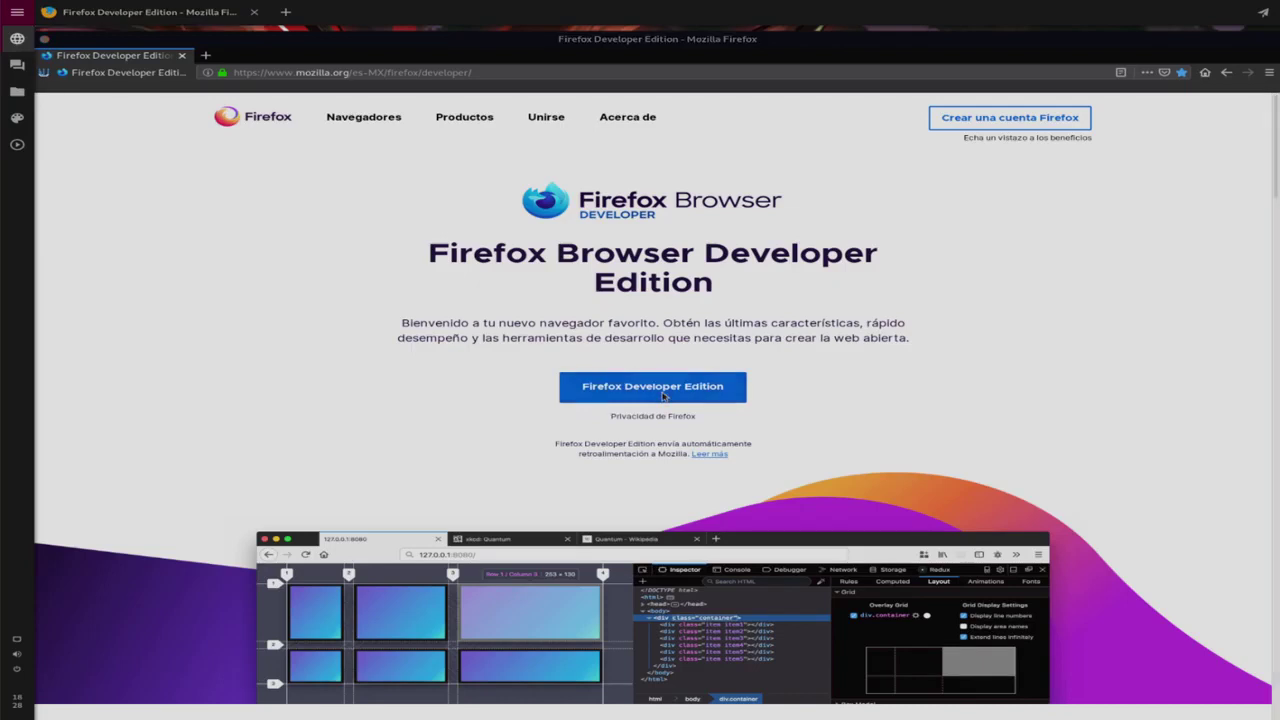
pyautogui.click(592, 408)
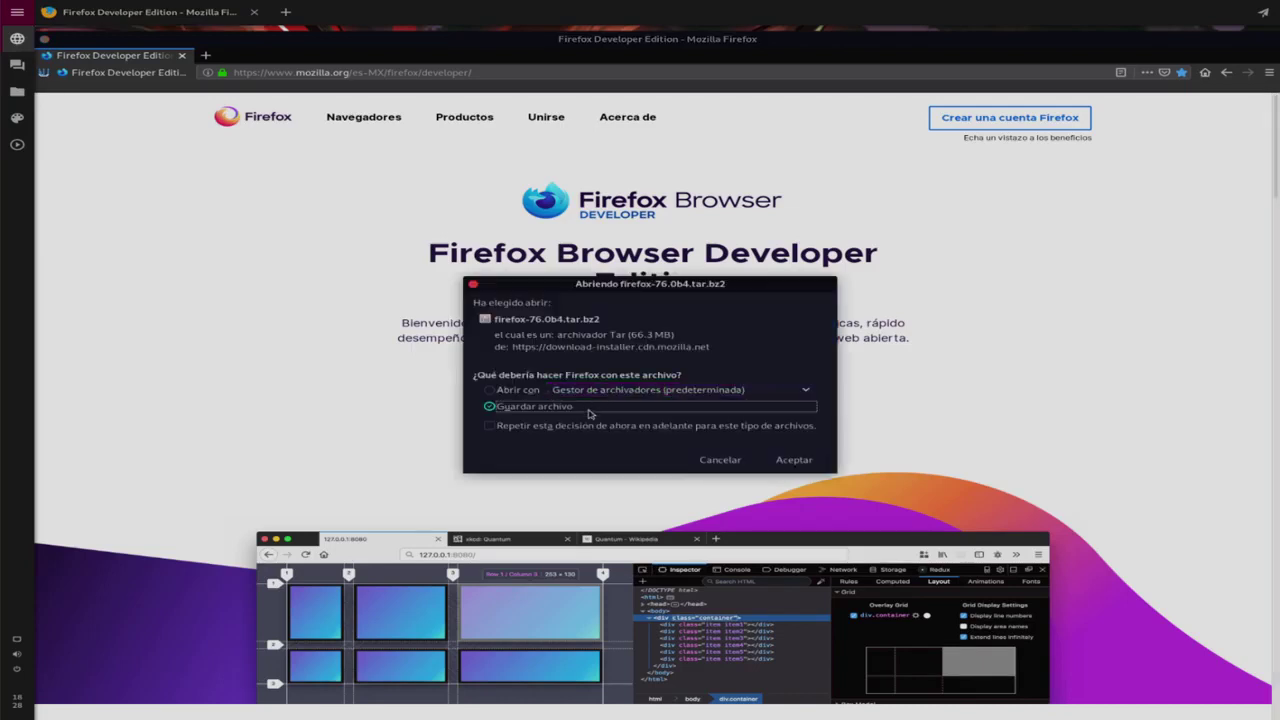
pyautogui.click(779, 462)
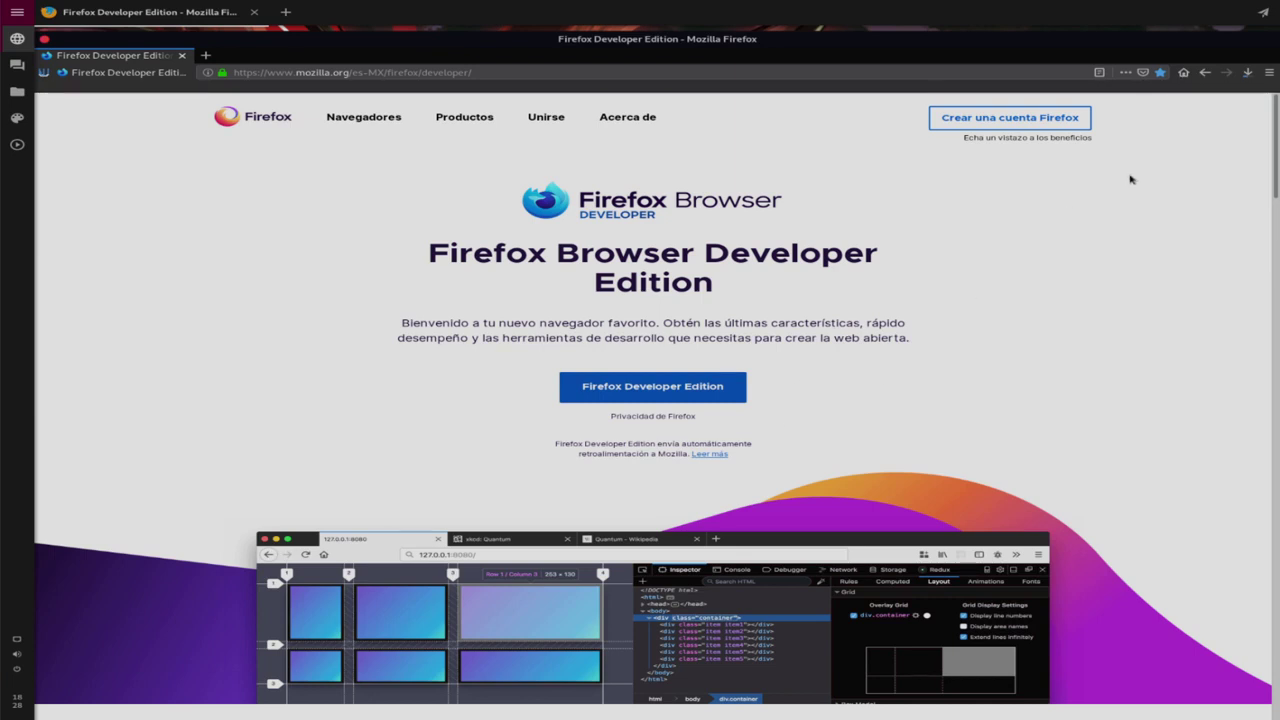
# - View the download page of the standard Firefox browser through the Mozilla product family page
pyautogui.click(230, 131)
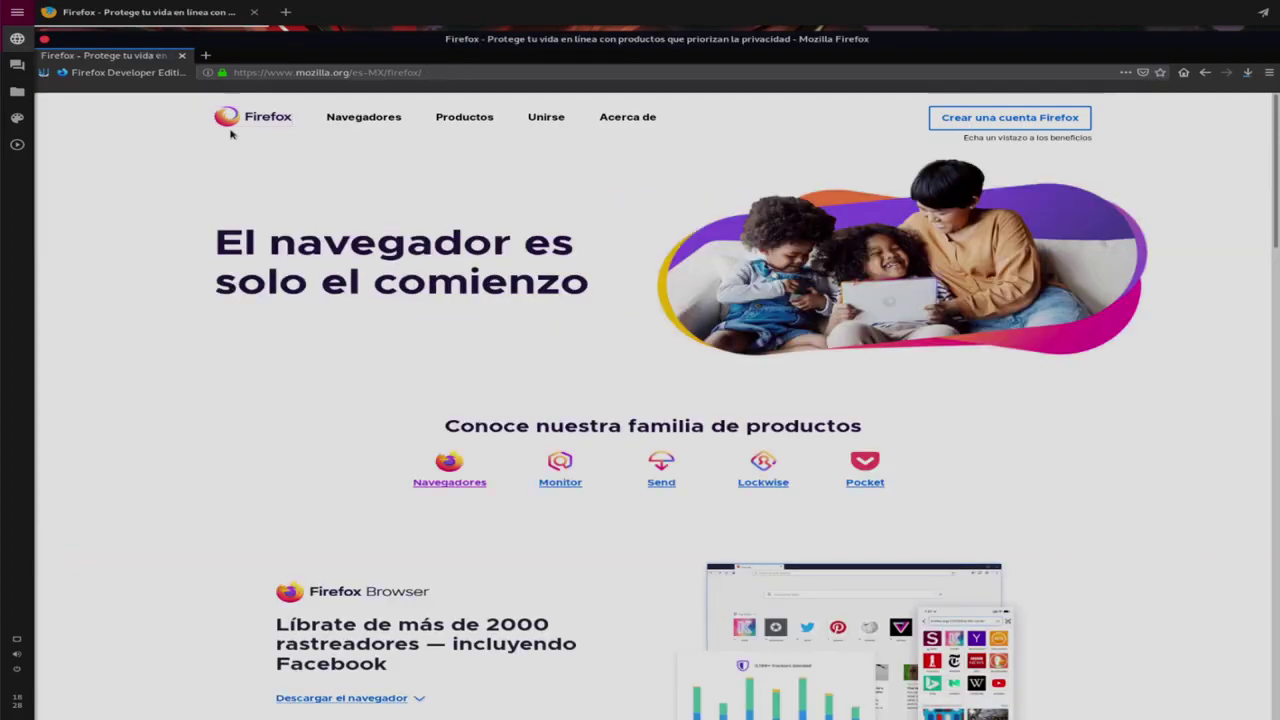
pyautogui.click(447, 478)
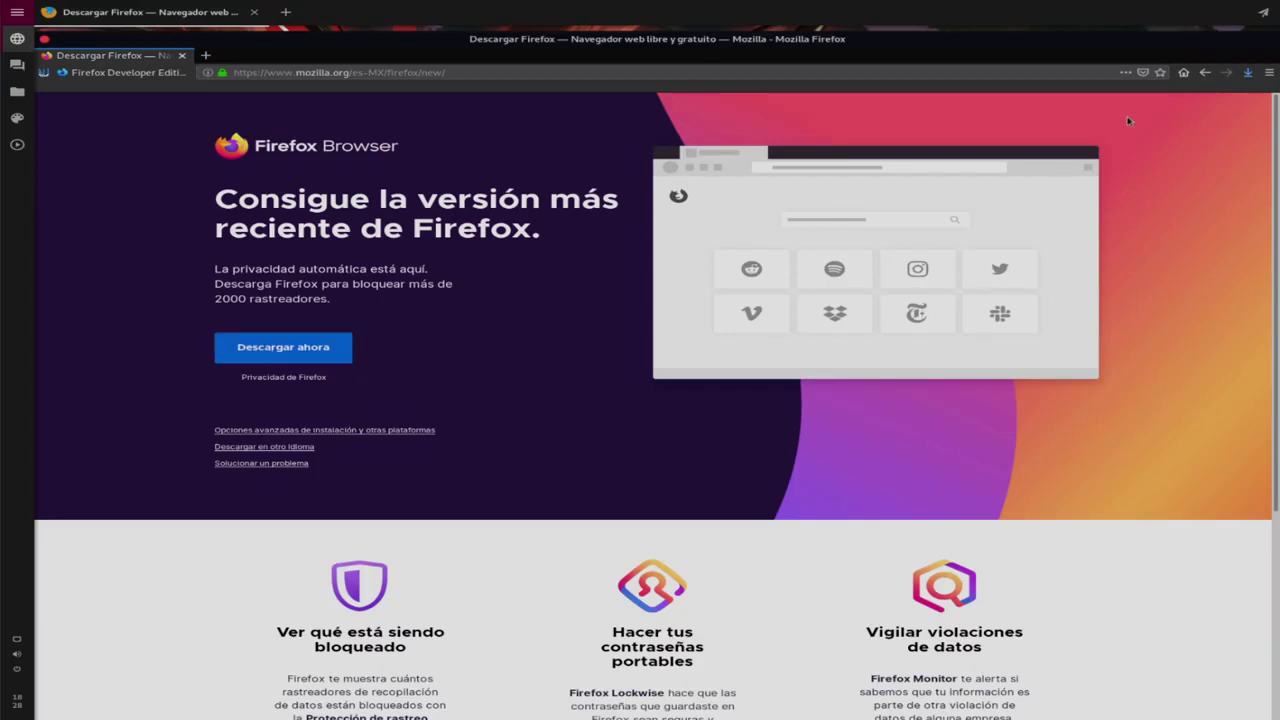
# - Check the firefox-76.0b4.tar.bz2 download in the browser's download list and close Firefox
pyautogui.click(1247, 72)
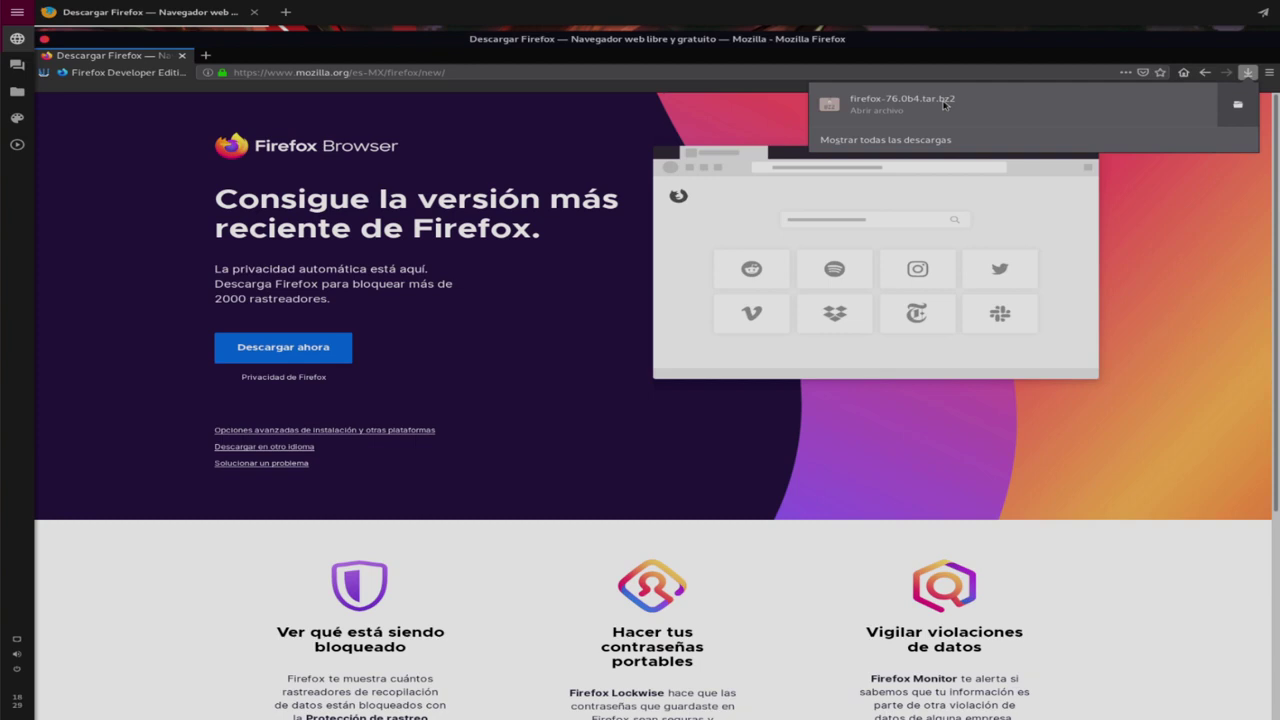
pyautogui.click(1110, 195)
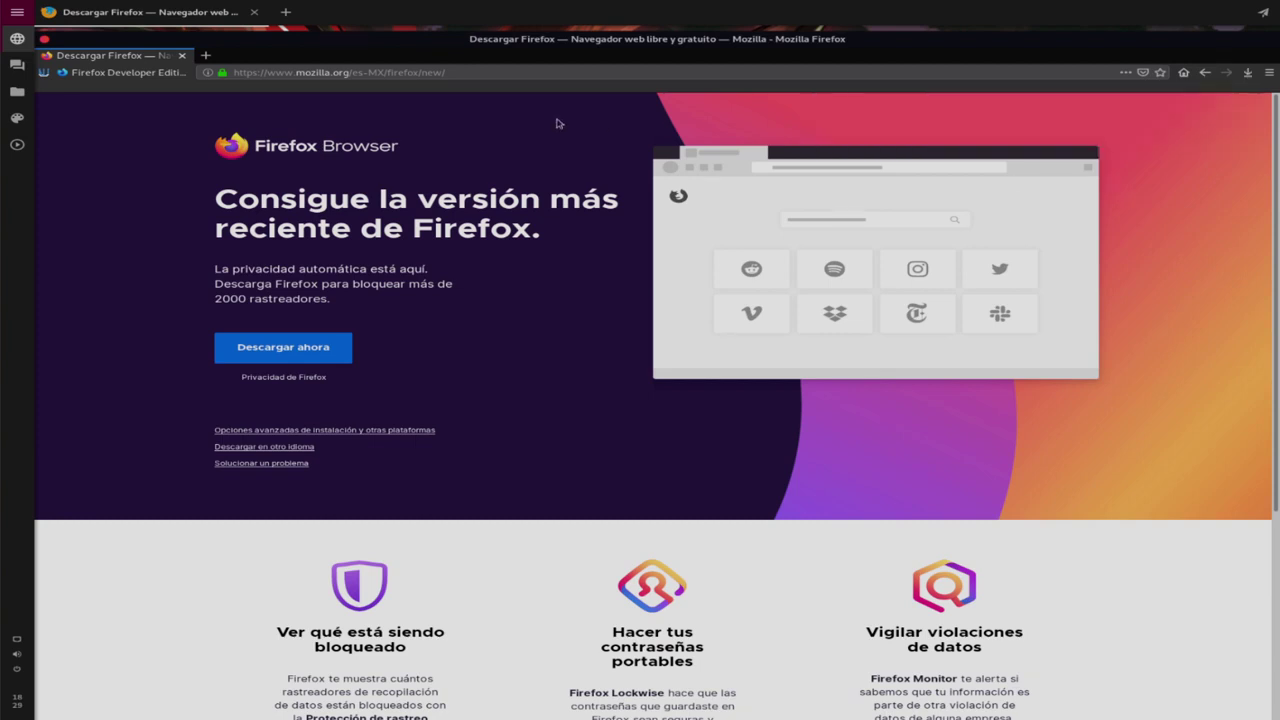
pyautogui.click(47, 40)
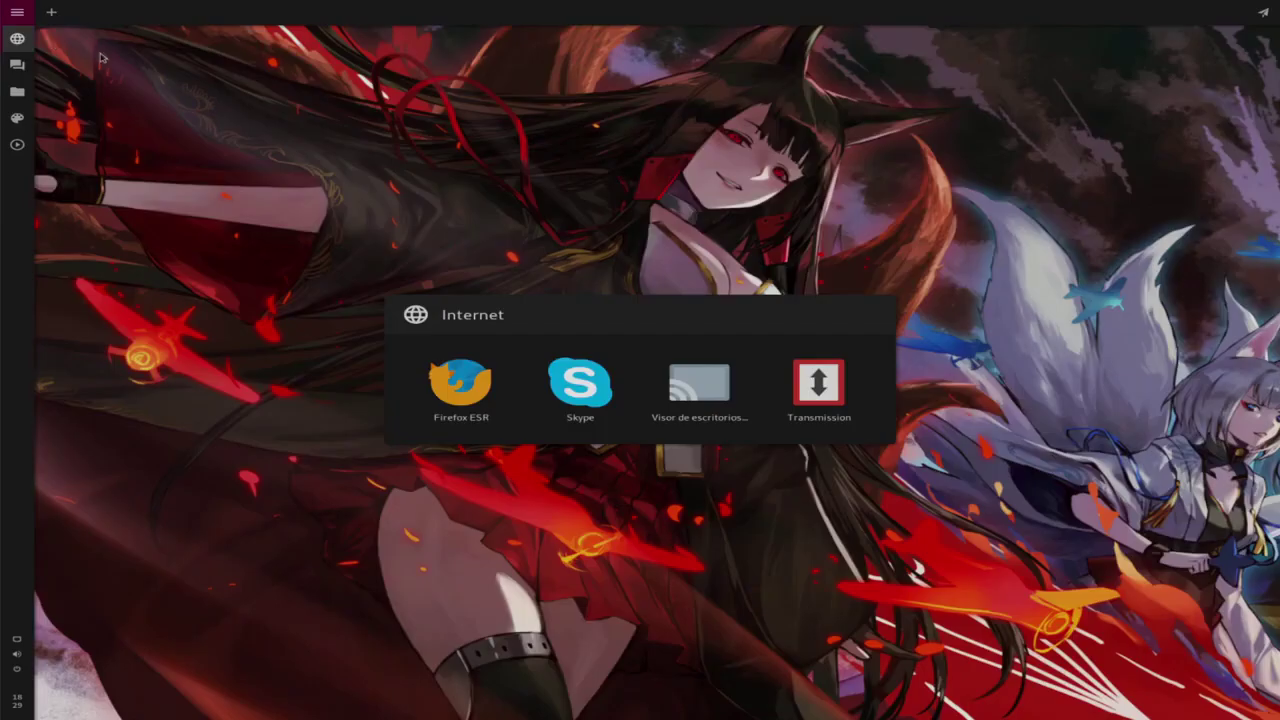
pyautogui.click(28, 17)
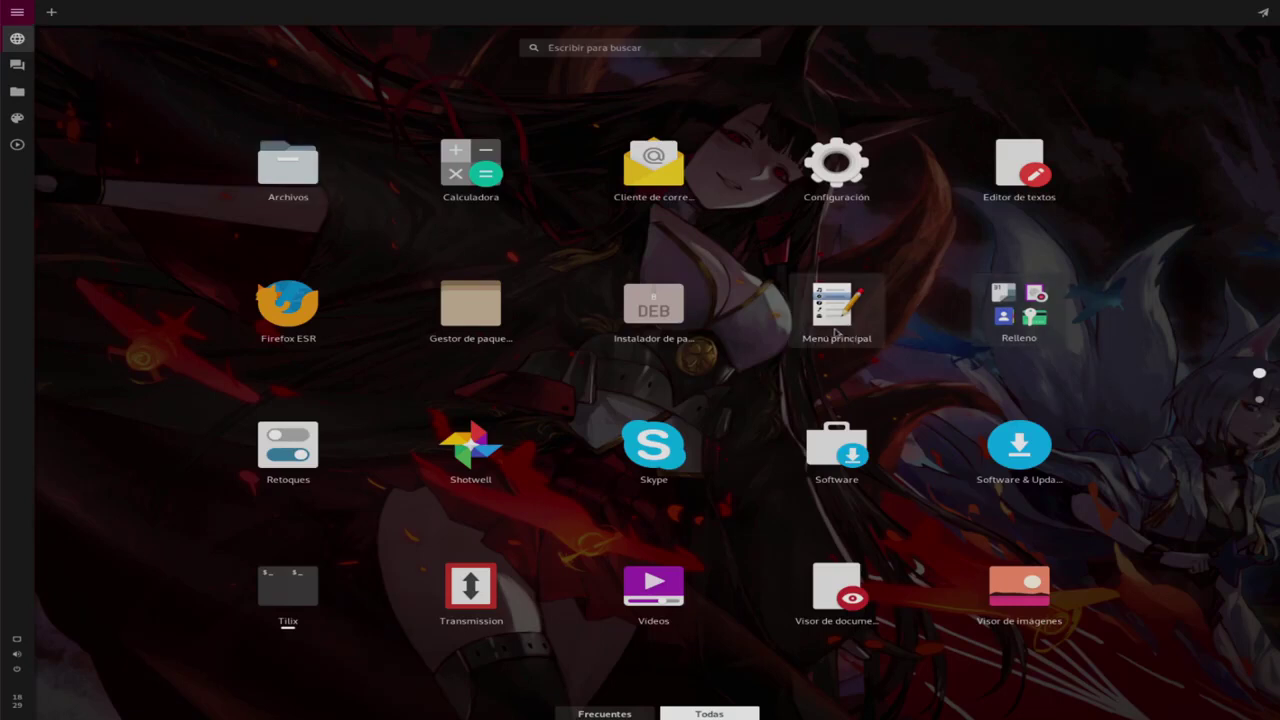
pyautogui.click(320, 185)
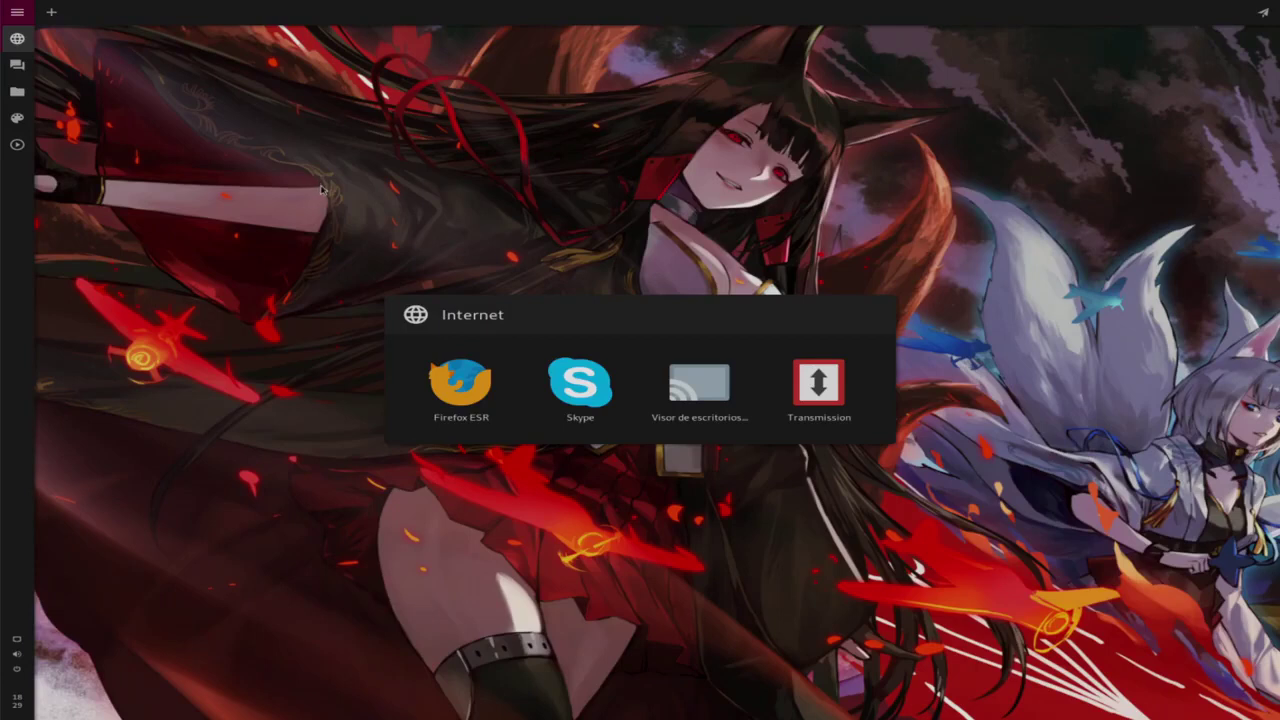
pyautogui.click(17, 13)
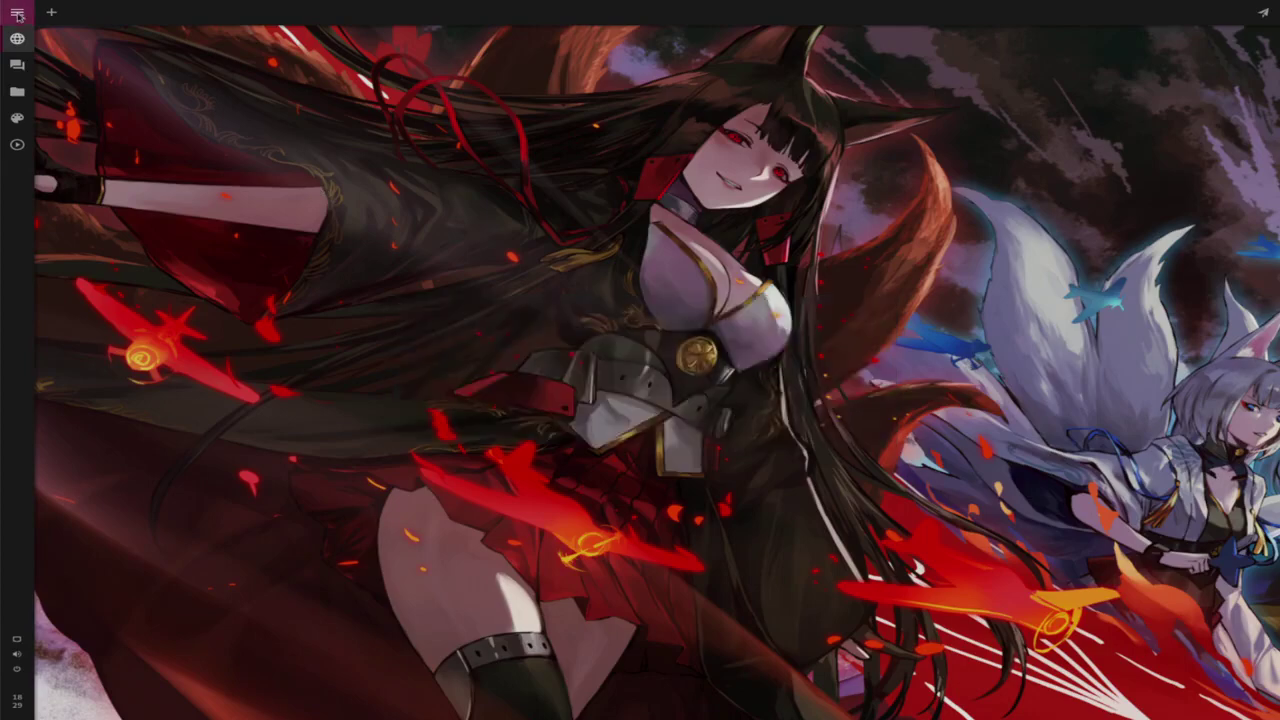
pyautogui.click(17, 40)
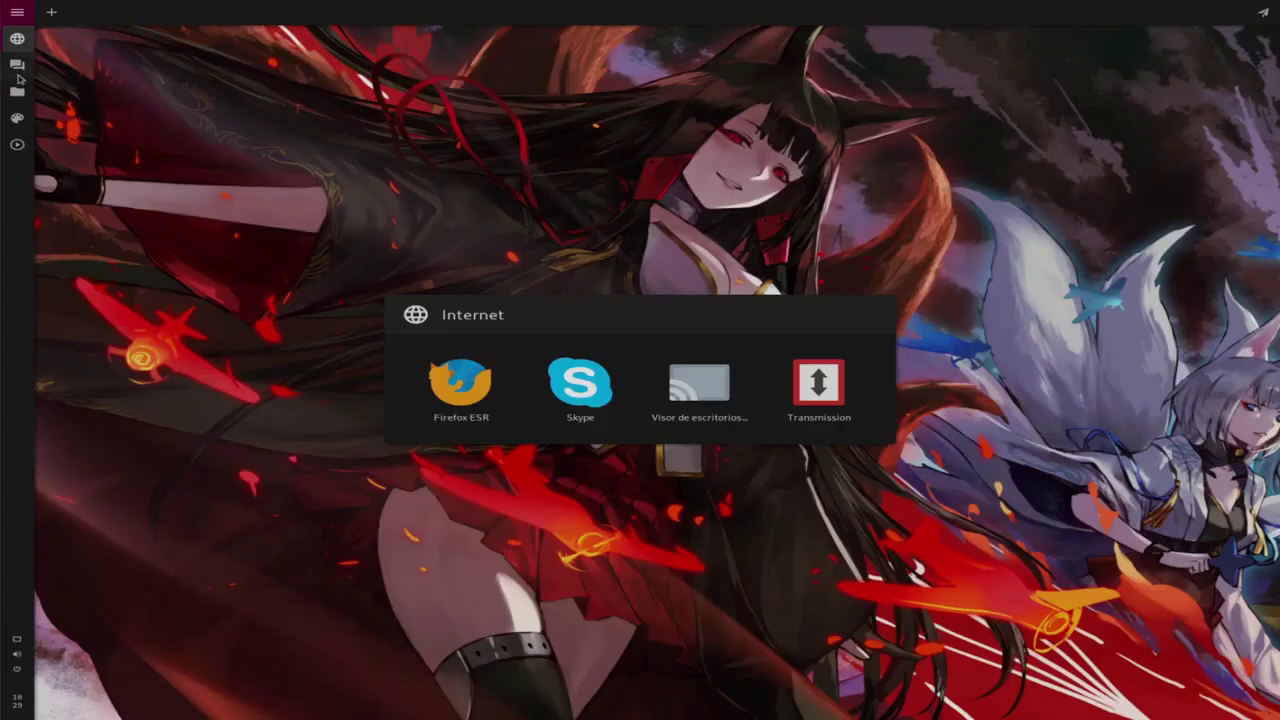
pyautogui.click(160, 137)
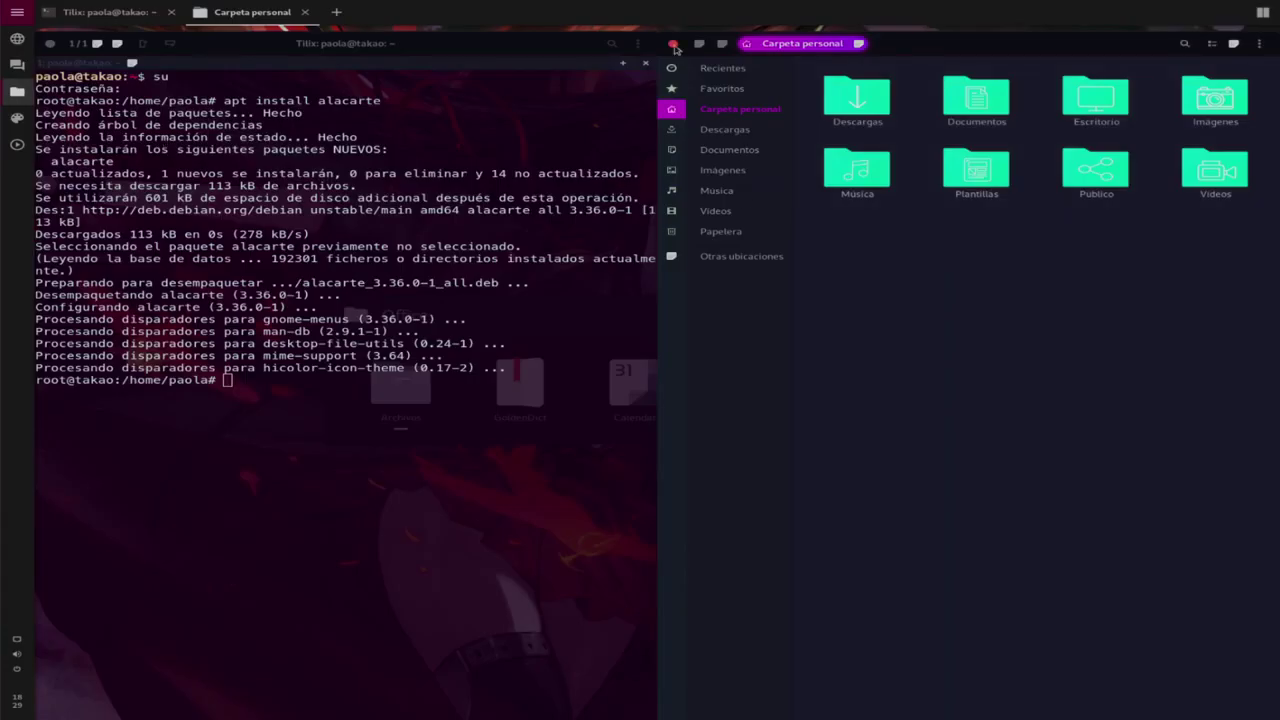
pyautogui.click(673, 45)
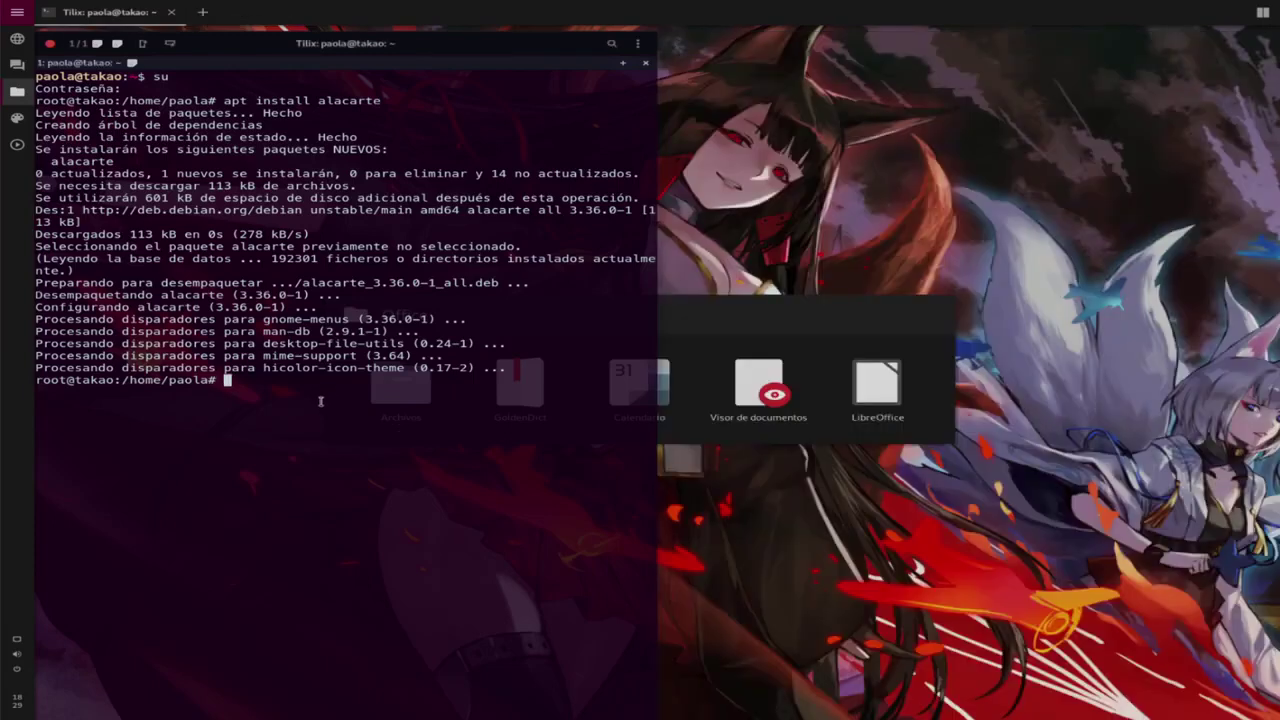
# - Clear the root terminal in the Office workspace, launch the file manager as root with "nautilus &" and close its window
pyautogui.write('clear')
pyautogui.press('Return')
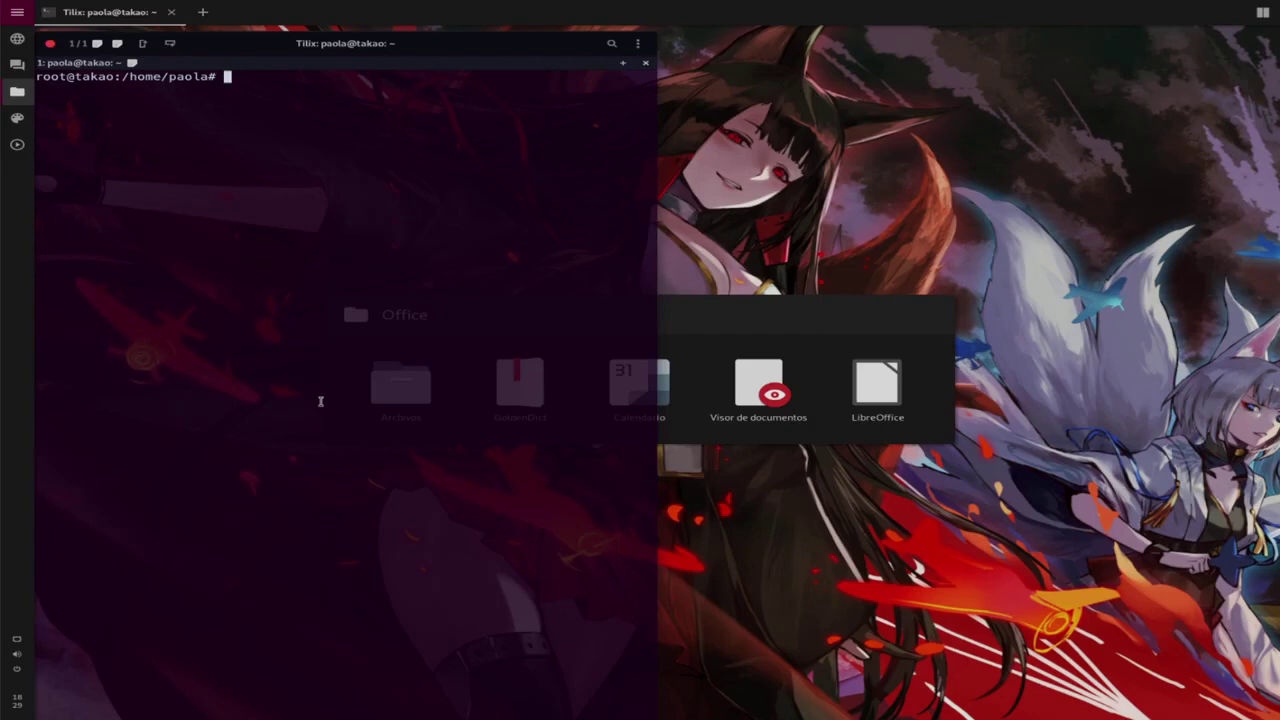
pyautogui.write('nautilus &')
pyautogui.press('Return')
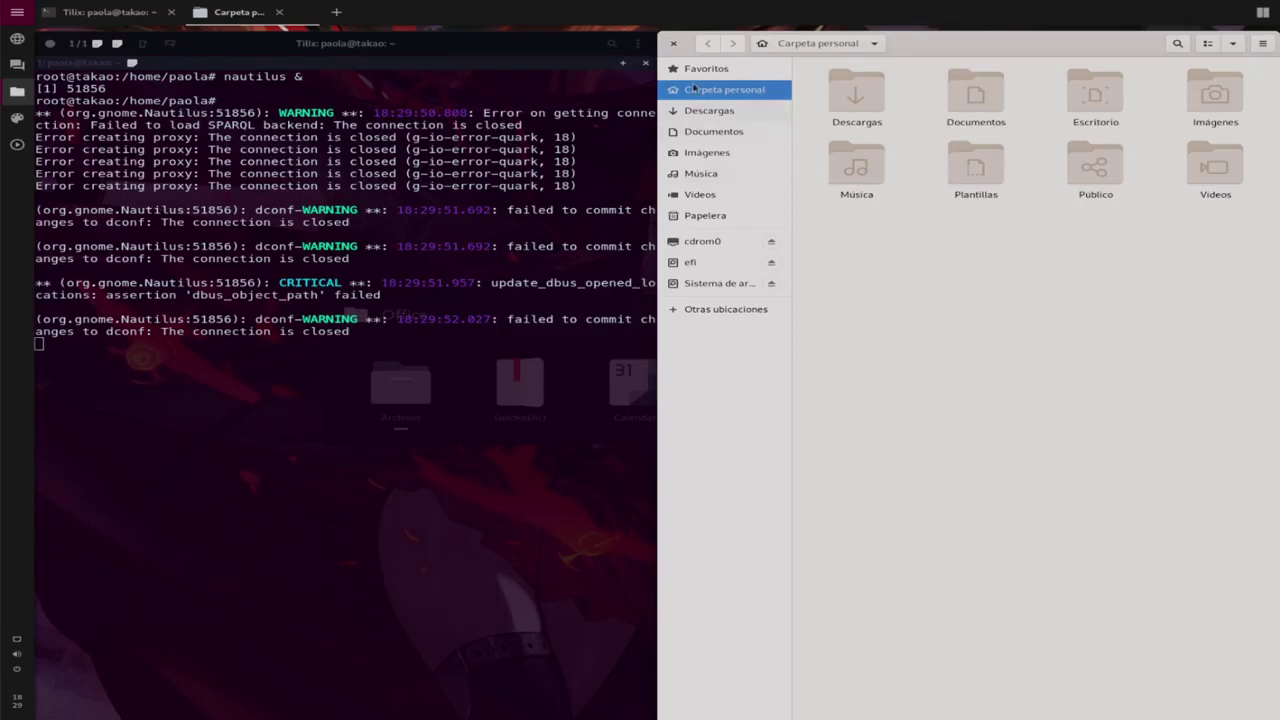
pyautogui.click(677, 46)
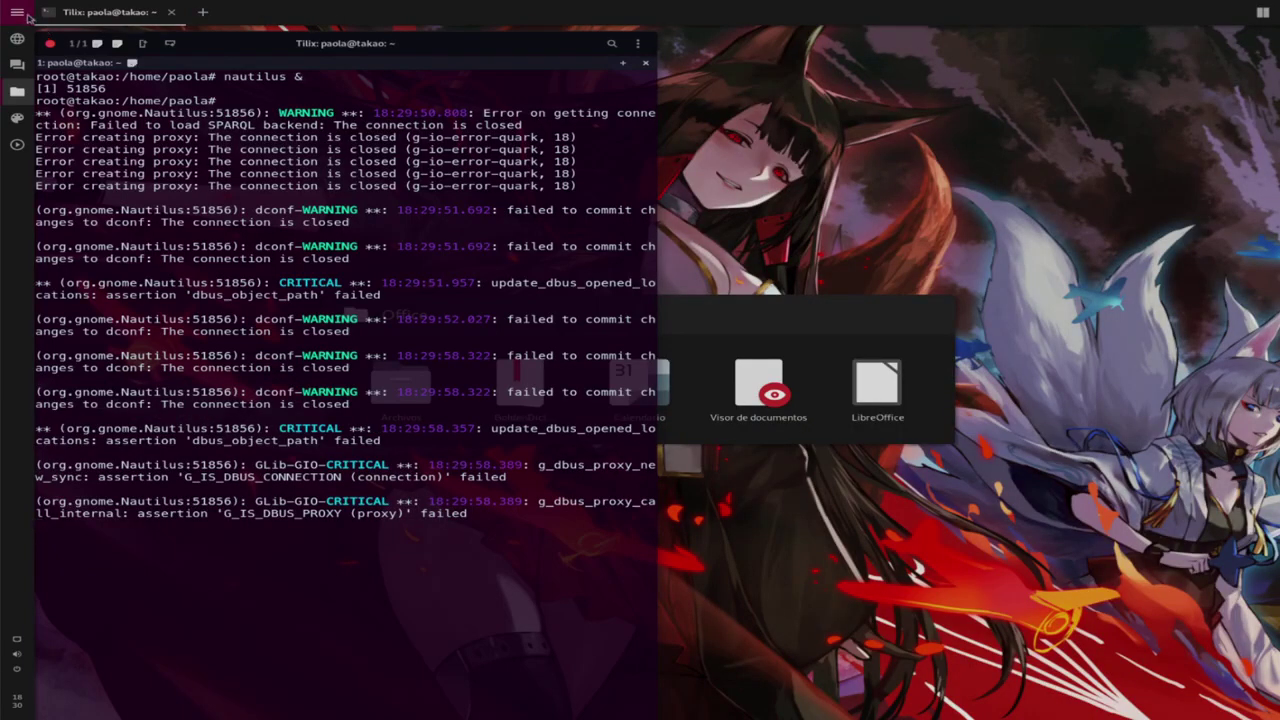
# - Open the Archivos file manager from the application list and return to the Tilix terminal
pyautogui.click(18, 13)
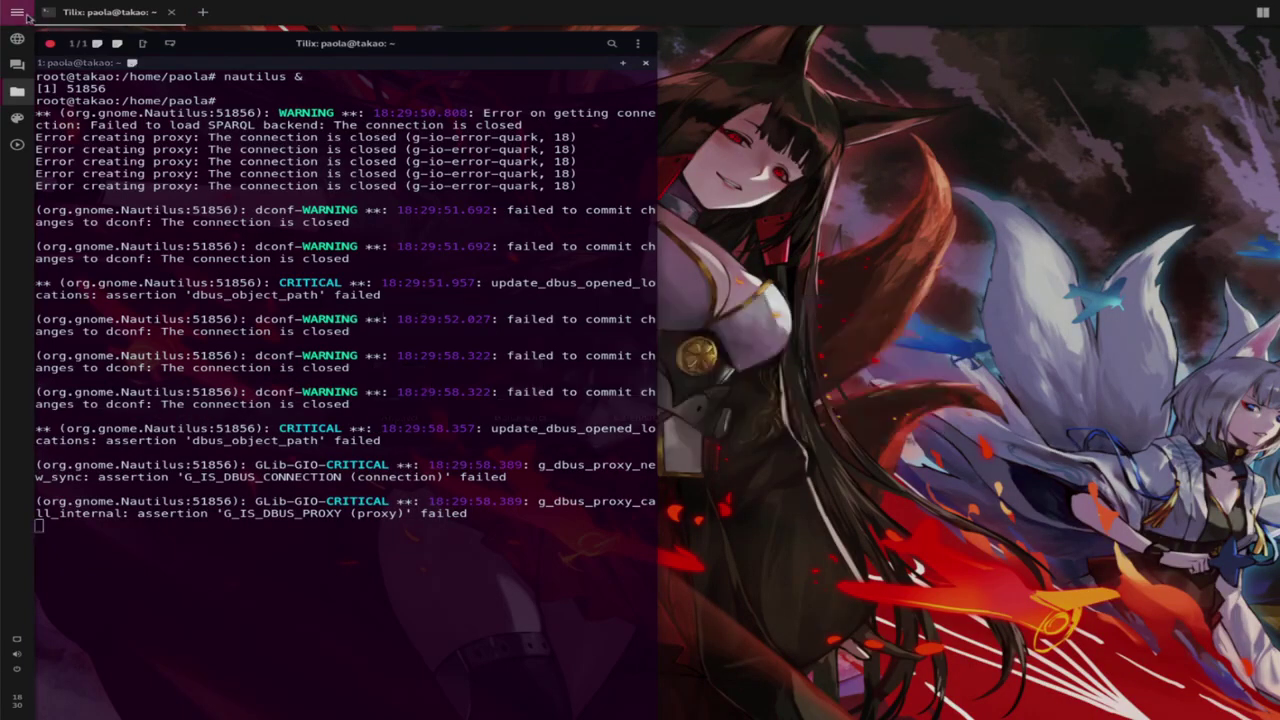
pyautogui.click(278, 160)
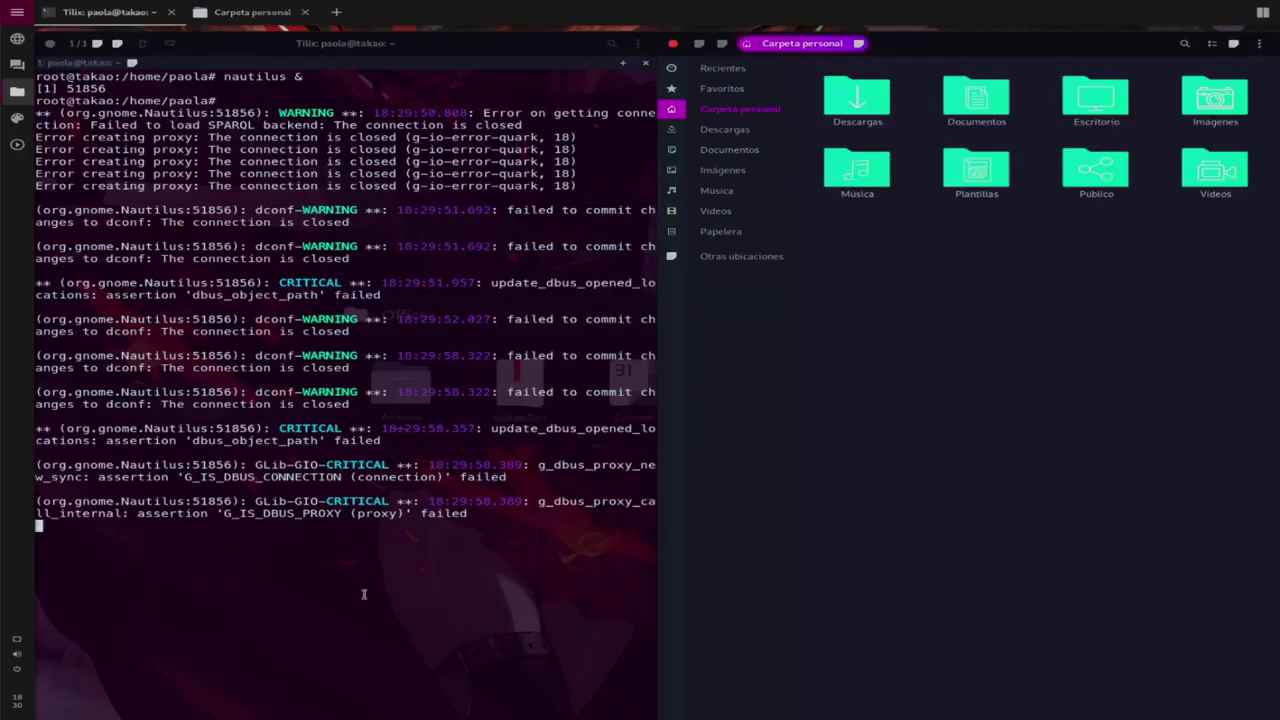
pyautogui.click(364, 592)
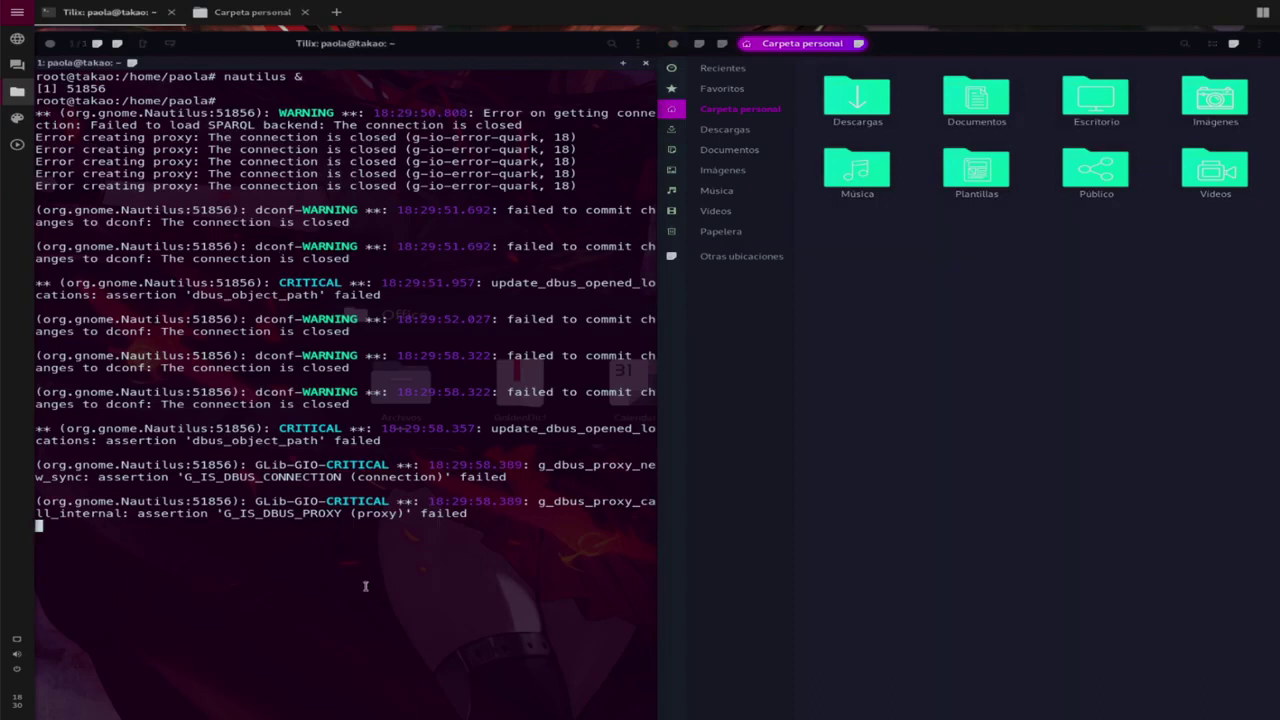
# - Return to an empty prompt in the root terminal and clear its file manager output
pyautogui.hotkey('ctrl', 'c')
pyautogui.write('clear')
pyautogui.press('Return')
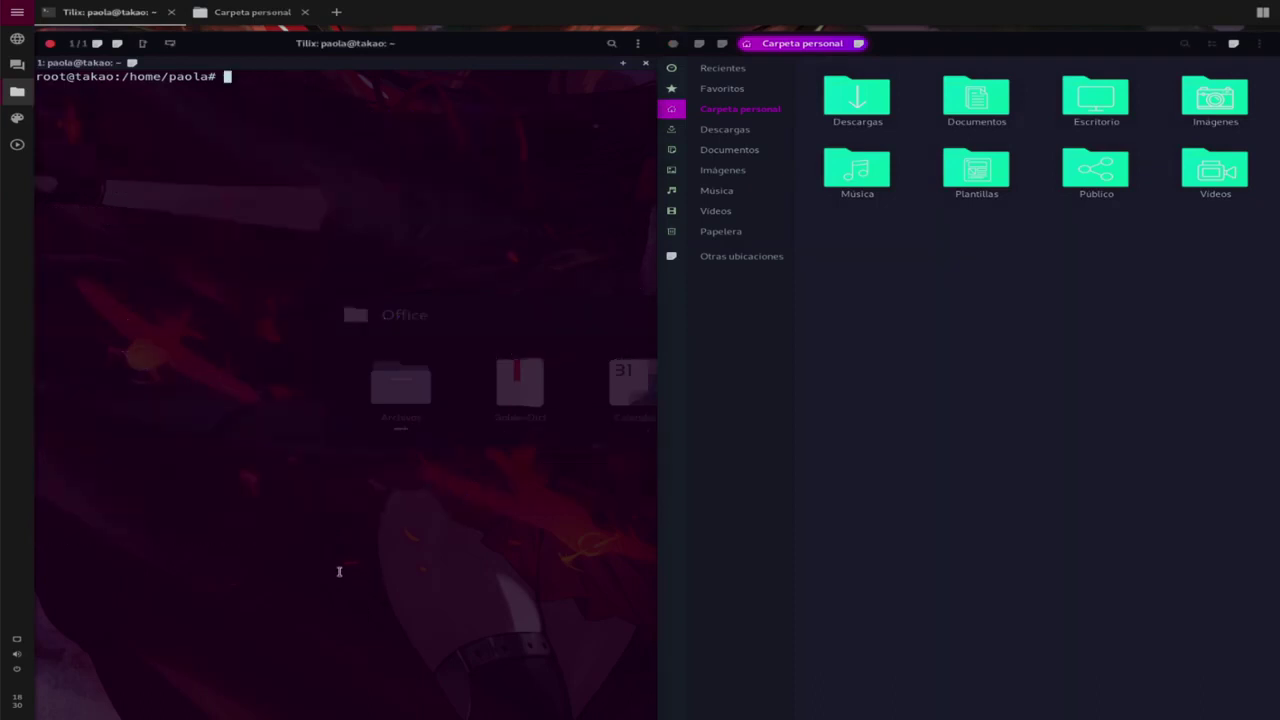
# - Extract firefox-76.0b4.tar.bz2 in place inside the Descargas folder
pyautogui.doubleClick(862, 108)
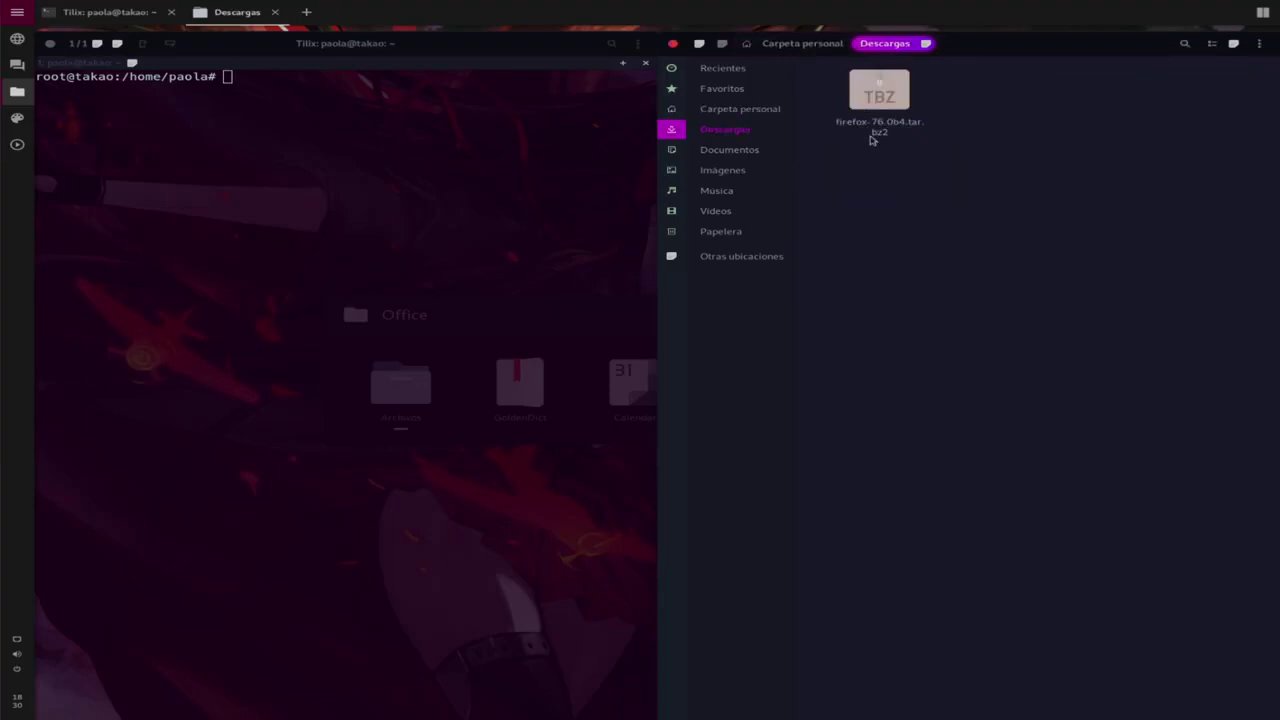
pyautogui.moveTo(945, 195); pyautogui.dragTo(885, 140)
pyautogui.click(906, 201)
pyautogui.moveTo(918, 210); pyautogui.dragTo(895, 155)
pyautogui.click(904, 186)
pyautogui.rightClick(885, 104)
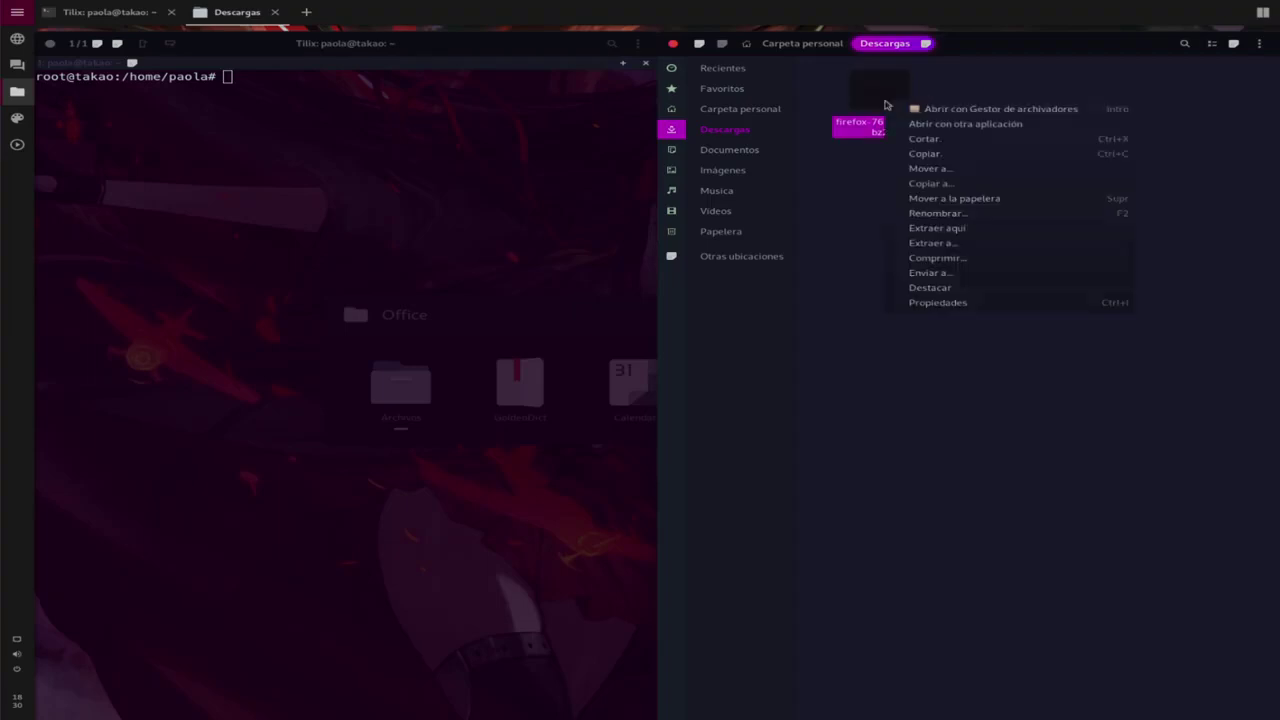
pyautogui.click(962, 229)
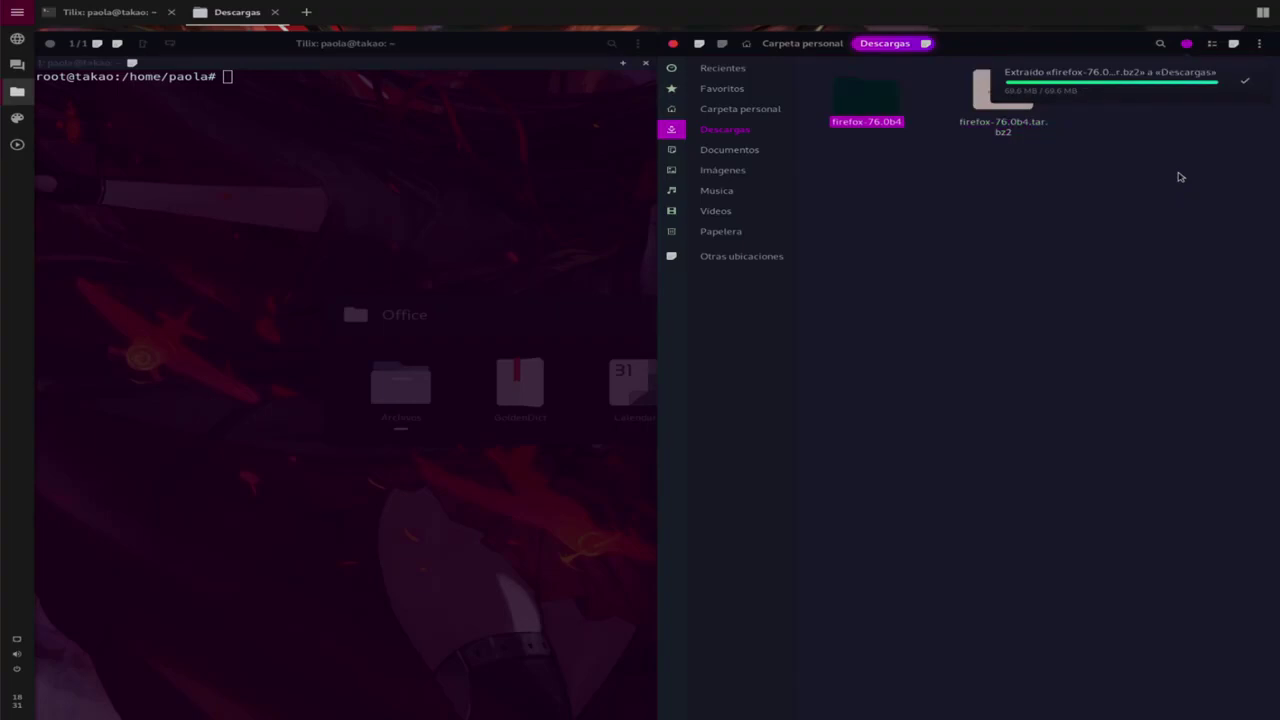
# - Move the firefox-76.0b4.tar.bz2 archive in Descargas to the trash
pyautogui.click(1046, 183)
pyautogui.click(990, 95)
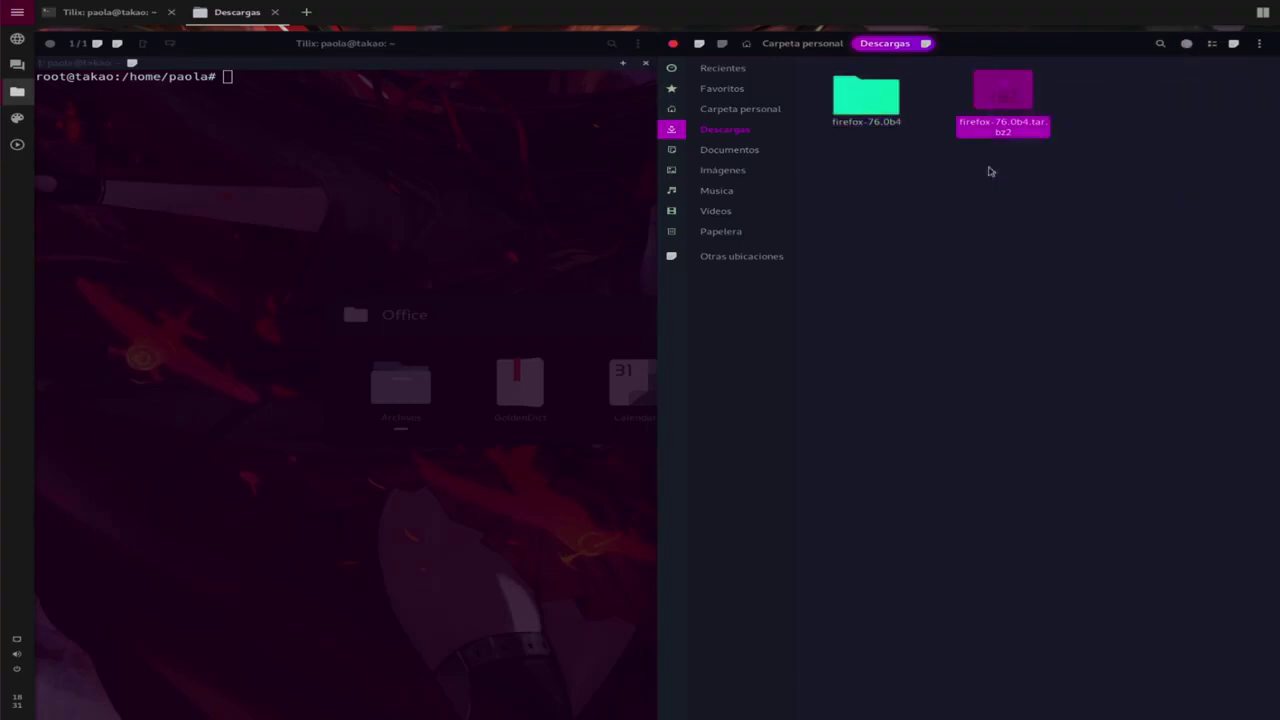
pyautogui.press('Delete')
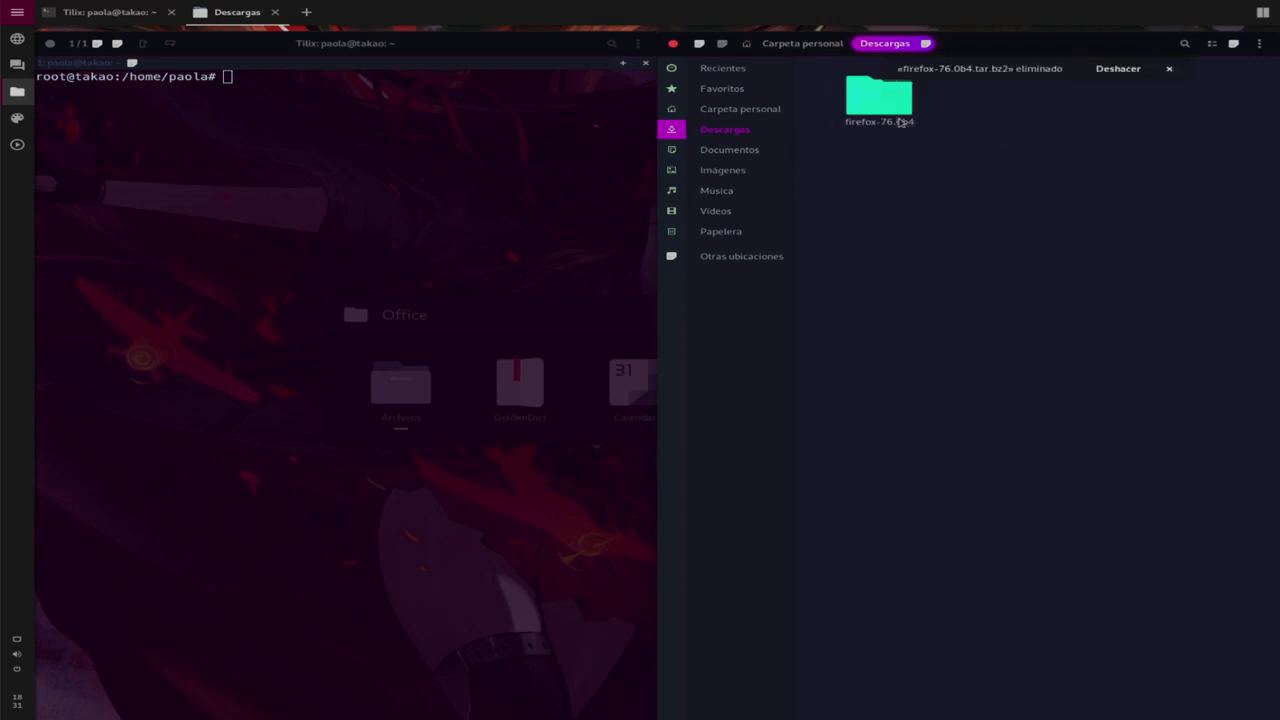
# - Rename the firefox folder inside the extracted firefox-76.0b4 folder as firefox-fullstack
pyautogui.click(897, 118)
pyautogui.doubleClick(897, 118)
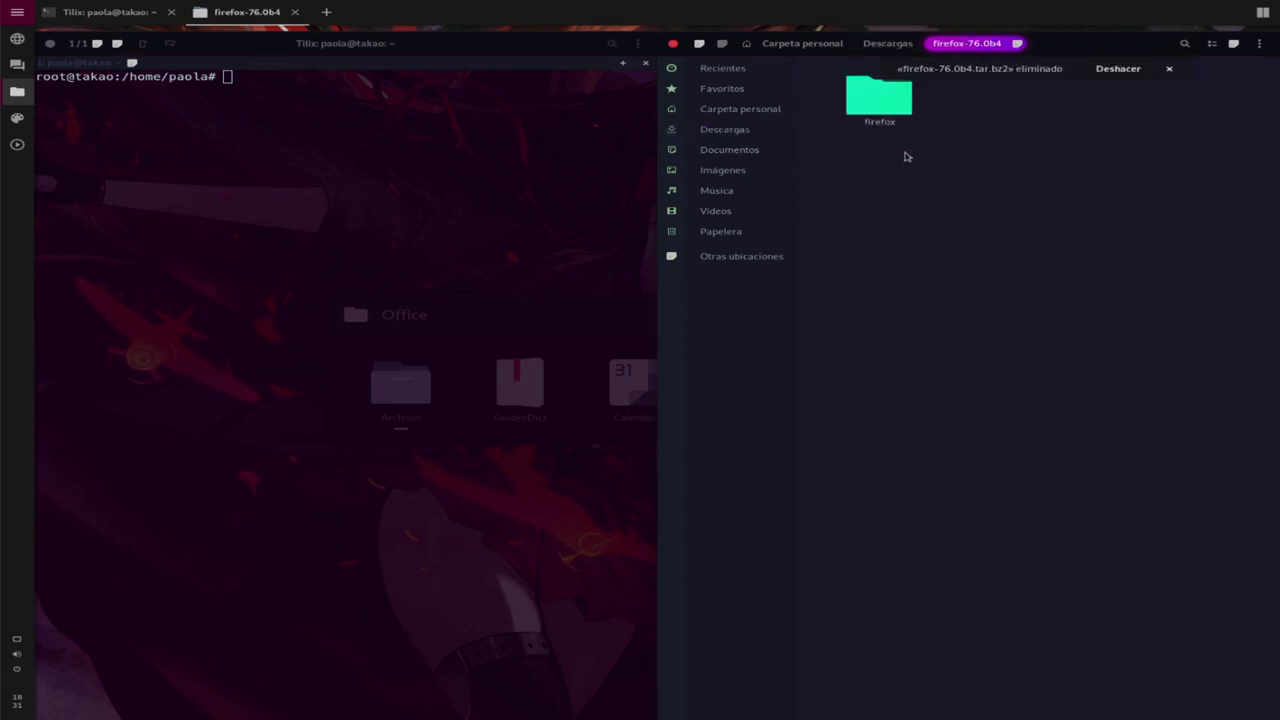
pyautogui.click(889, 46)
pyautogui.doubleClick(897, 109)
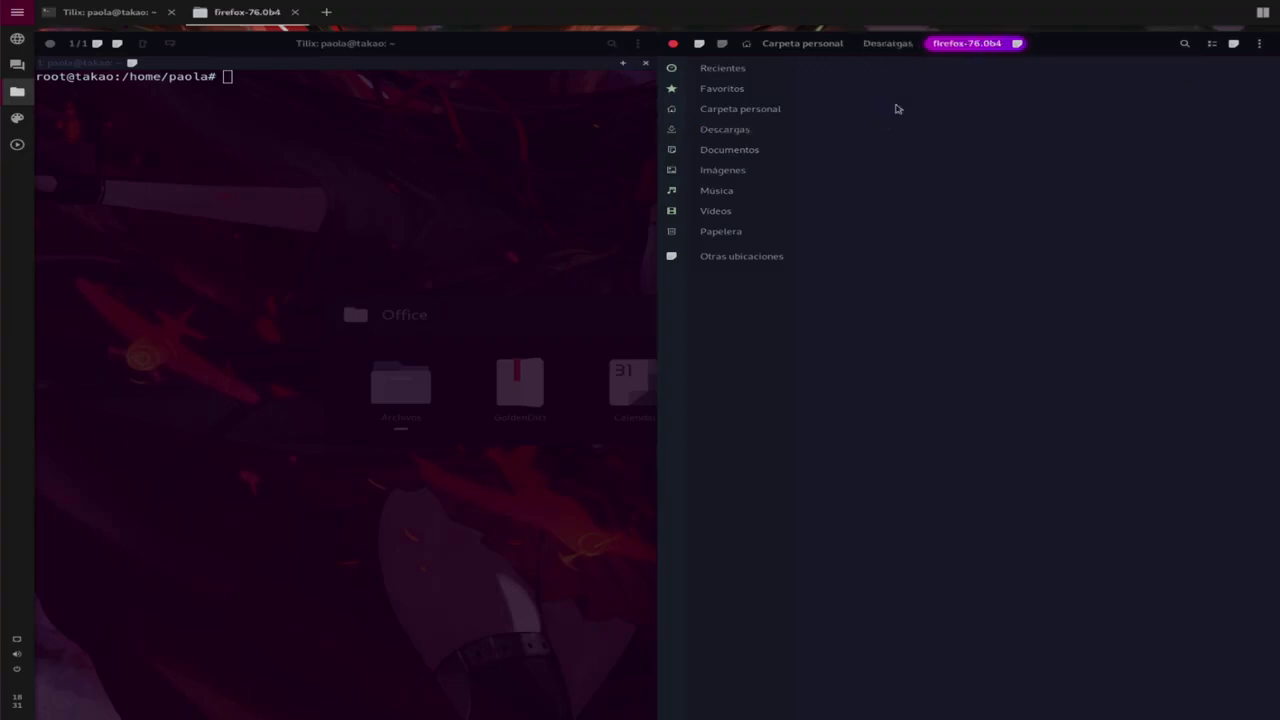
pyautogui.rightClick(897, 112)
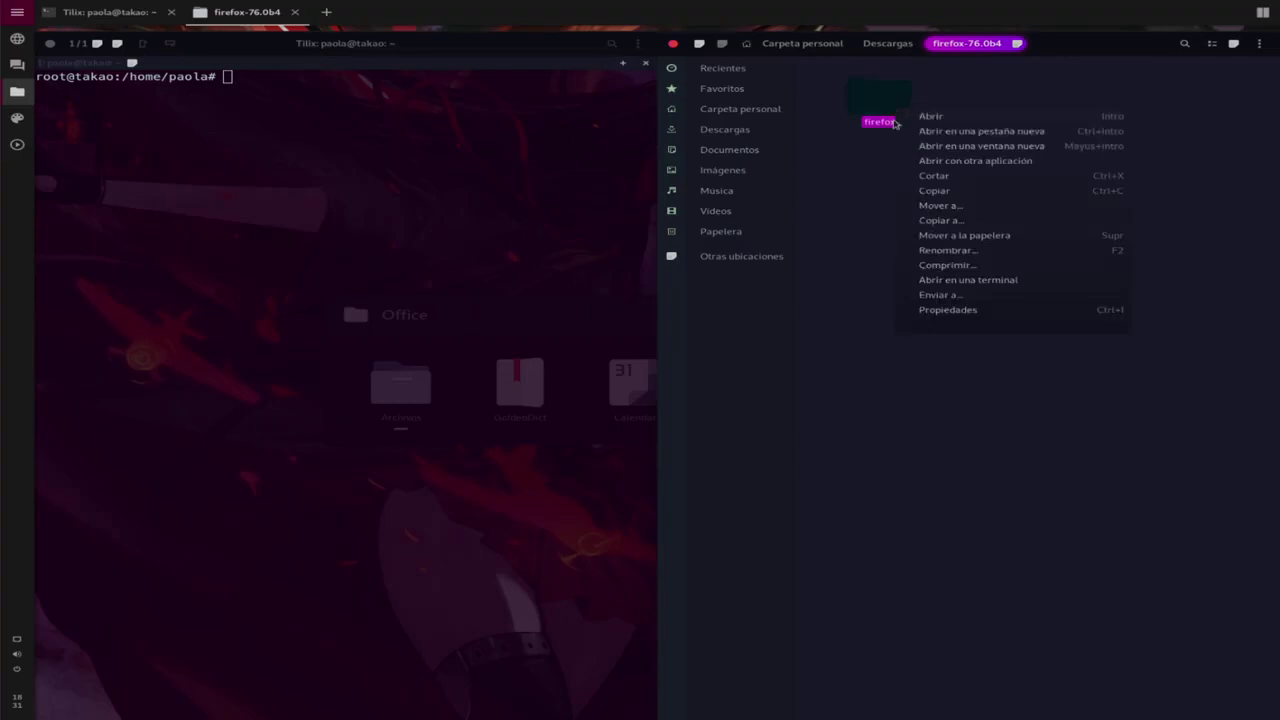
pyautogui.click(975, 252)
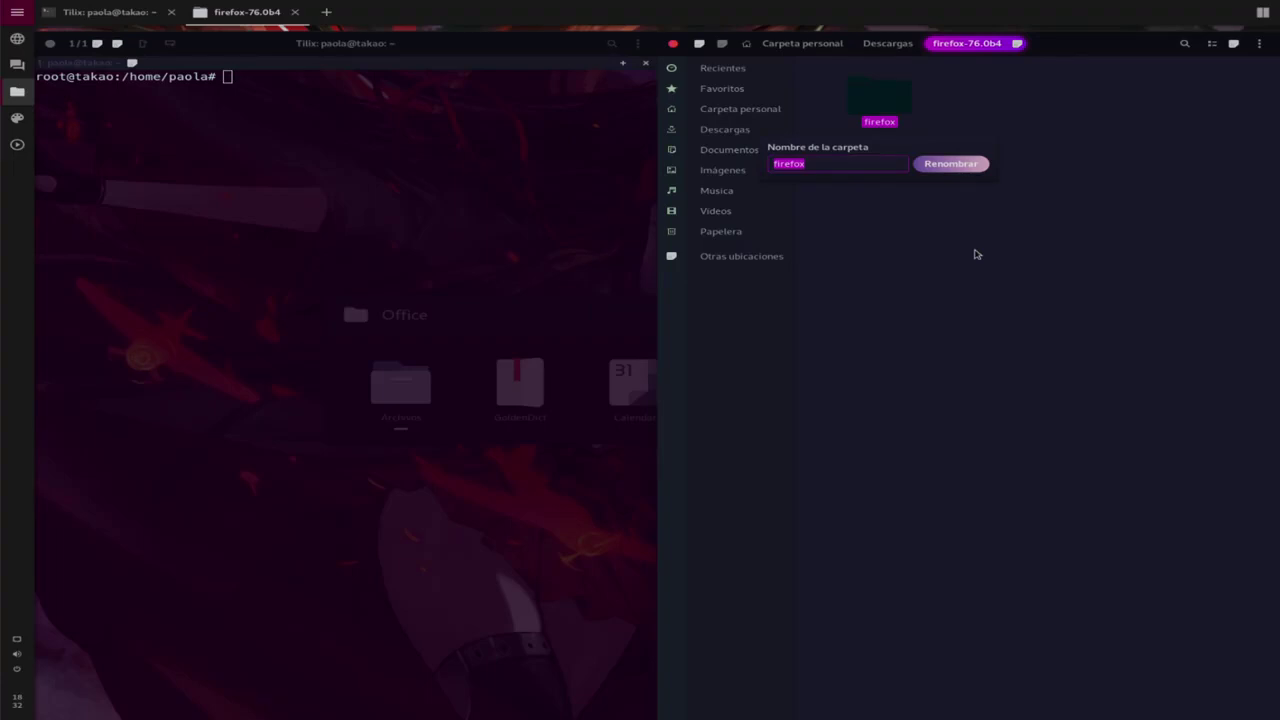
pyautogui.press('End')
pyautogui.write('-fulls')
pyautogui.click(964, 172)
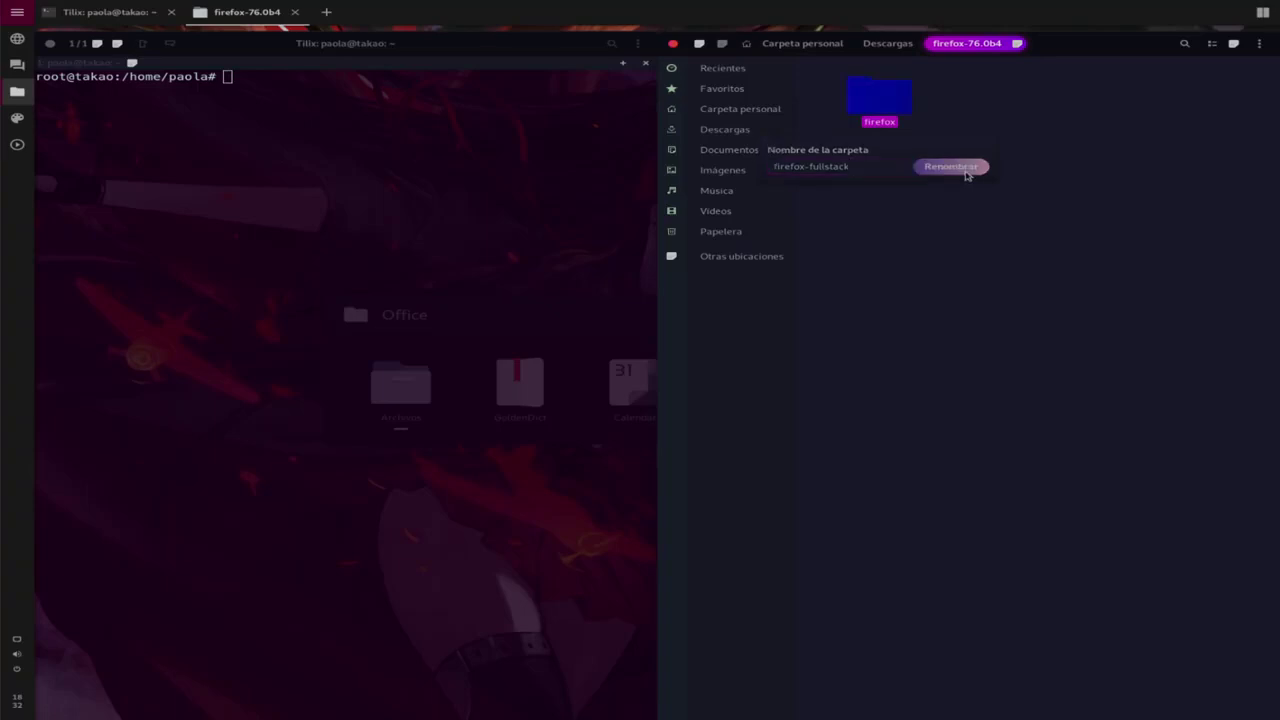
pyautogui.click(893, 110)
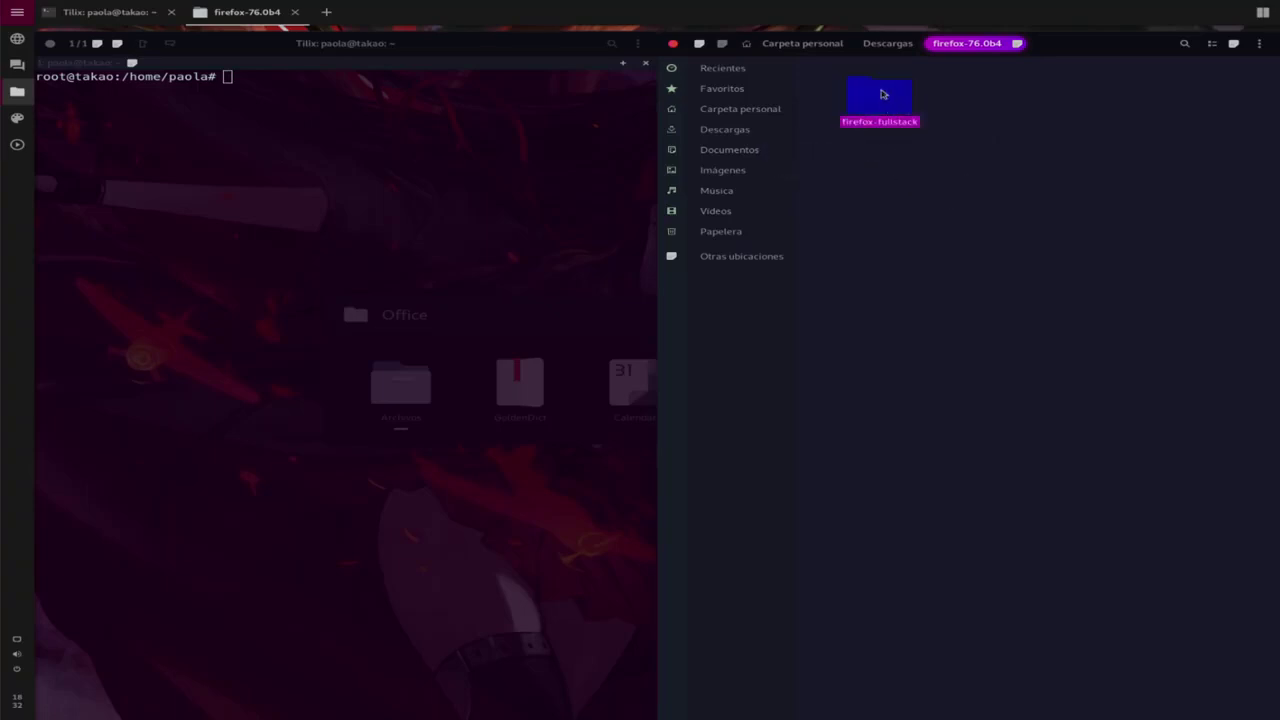
pyautogui.click(887, 187)
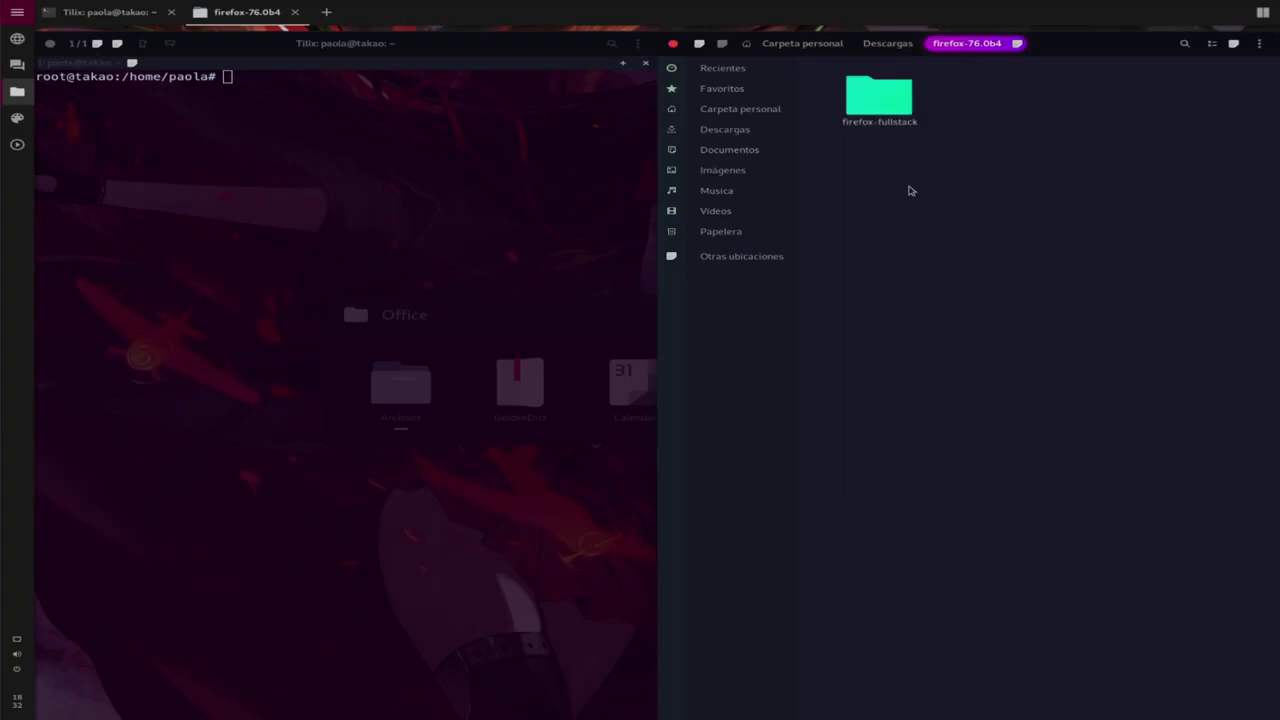
pyautogui.click(891, 98)
pyautogui.click(903, 199)
pyautogui.click(891, 106)
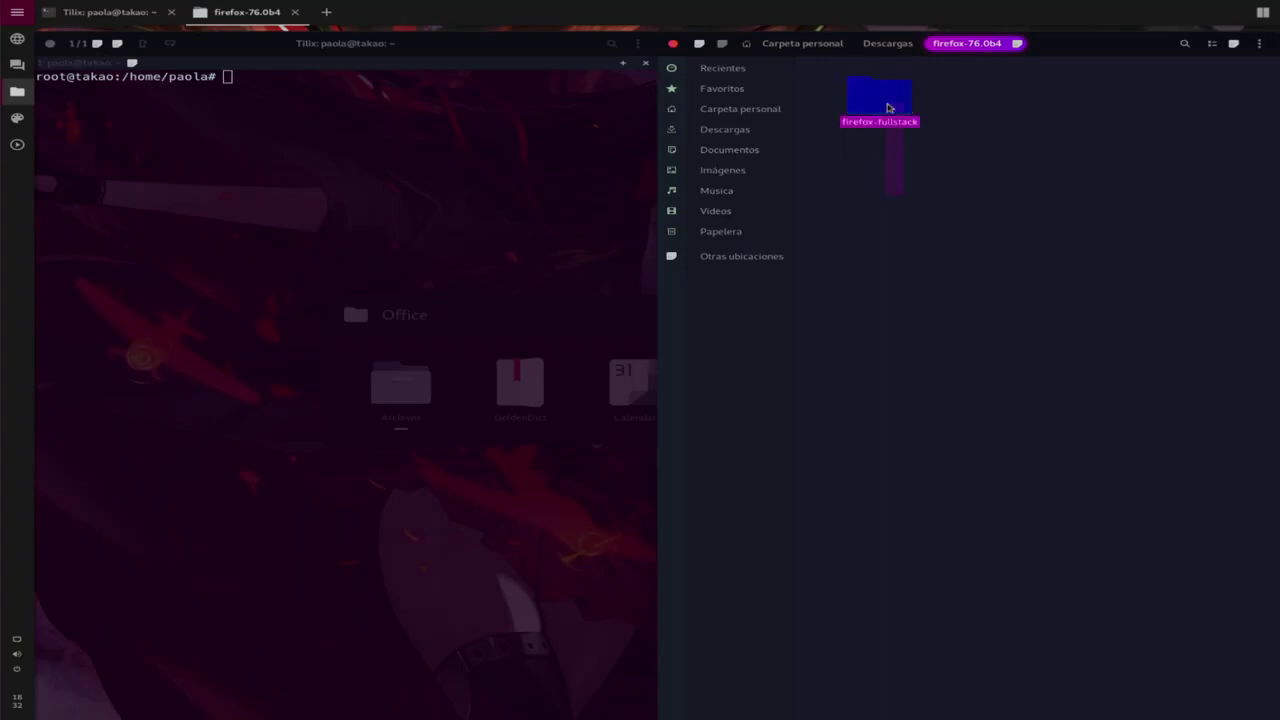
pyautogui.click(888, 189)
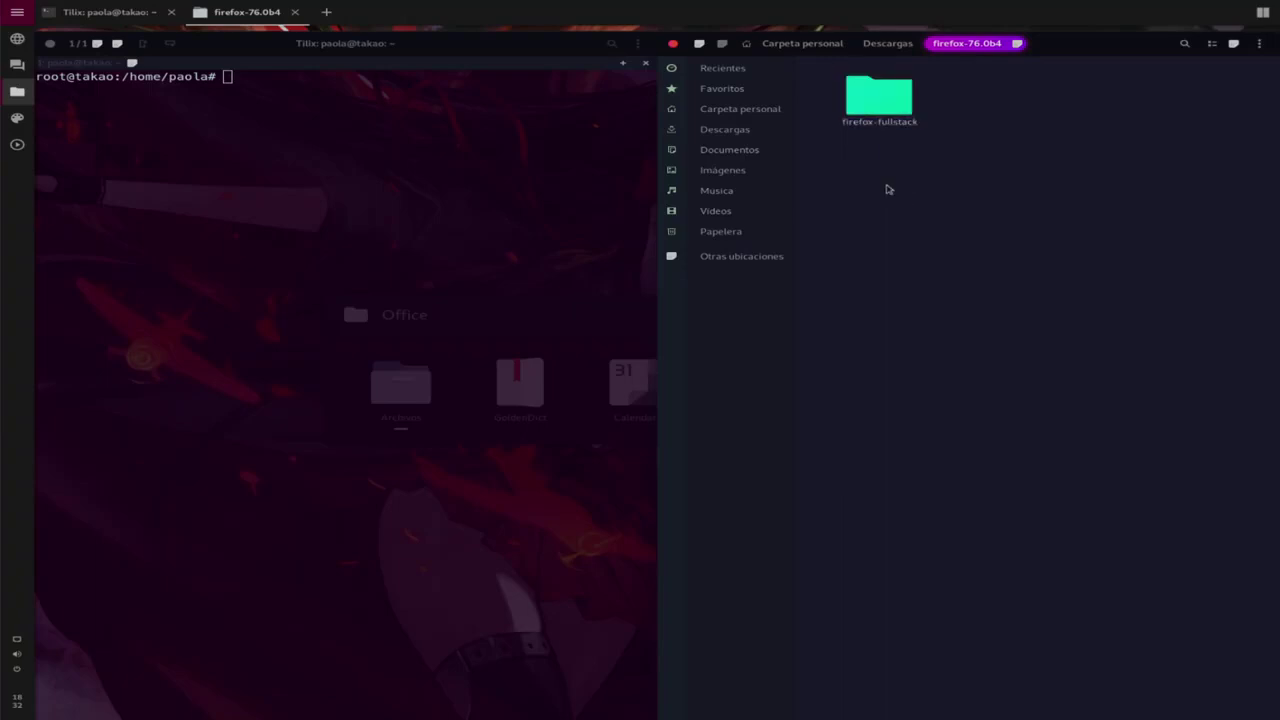
# - Close the regular file manager window and launch the file manager as root with "nautilus"
pyautogui.click(675, 44)
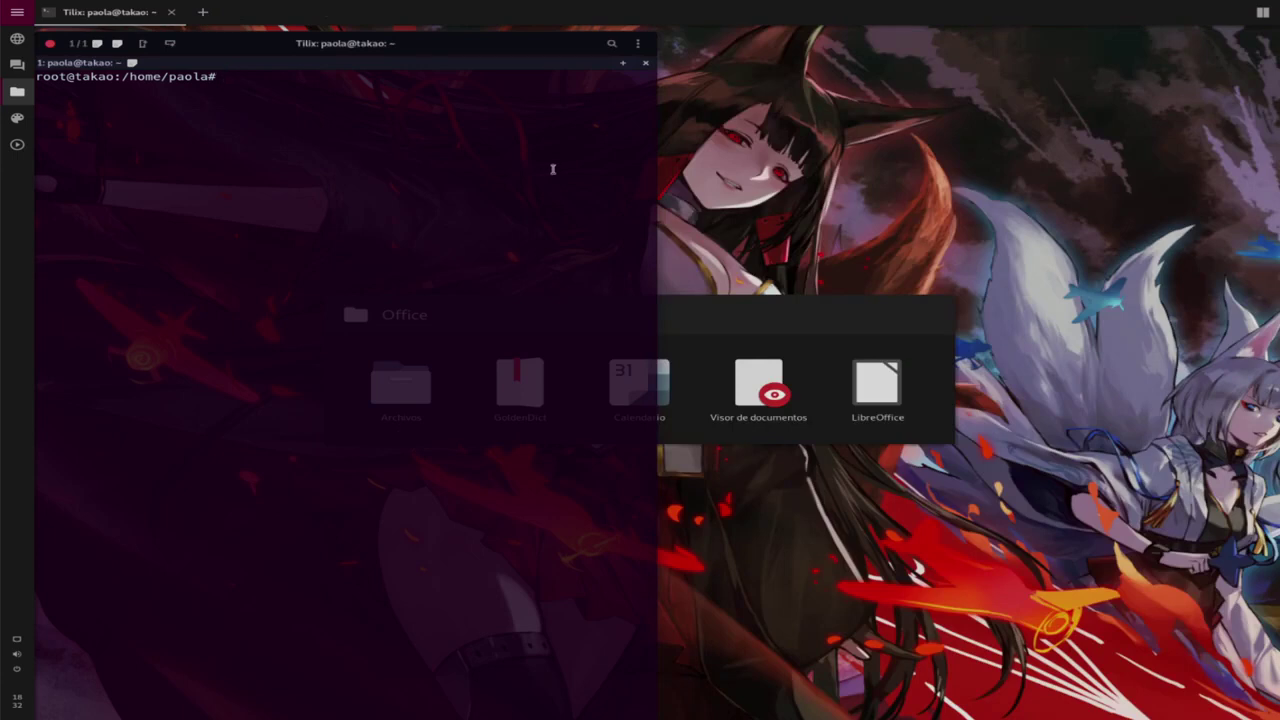
pyautogui.write('nautilus')
pyautogui.press('Return')
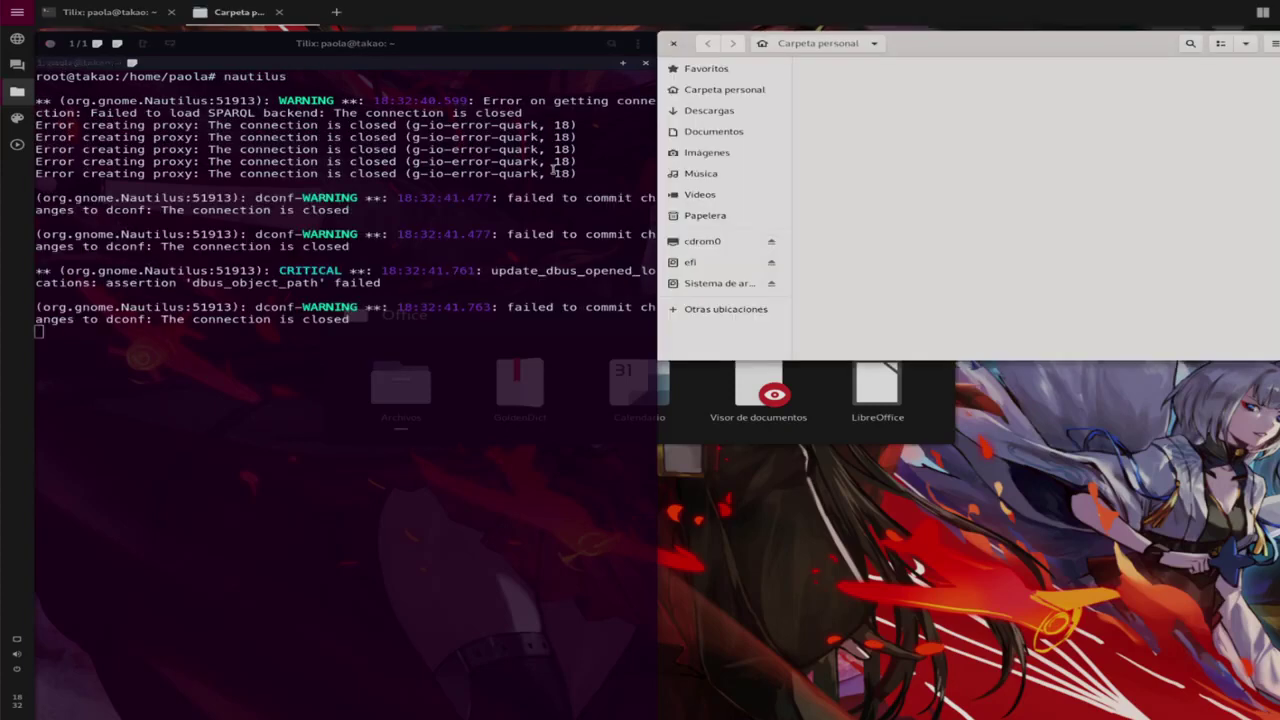
# - Cut the firefox-fullstack folder from Descargas/firefox-76.0b4 in the regular user's home directory
pyautogui.doubleClick(870, 116)
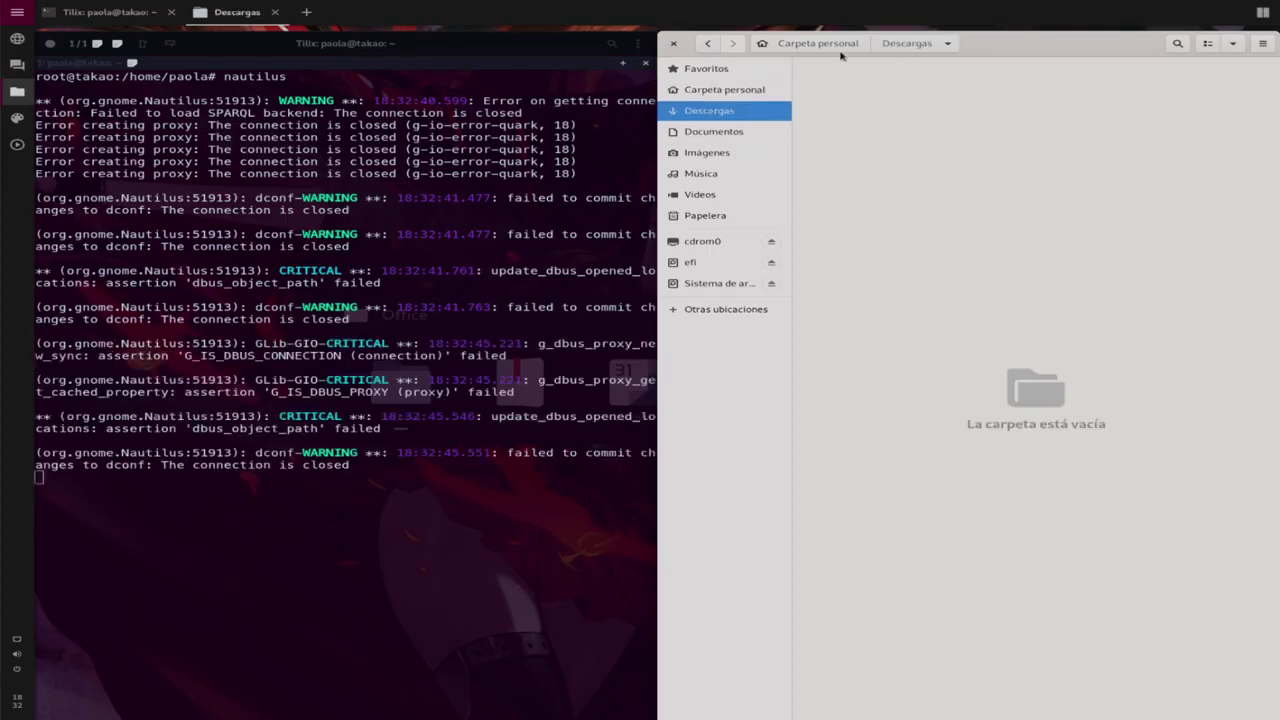
pyautogui.click(722, 284)
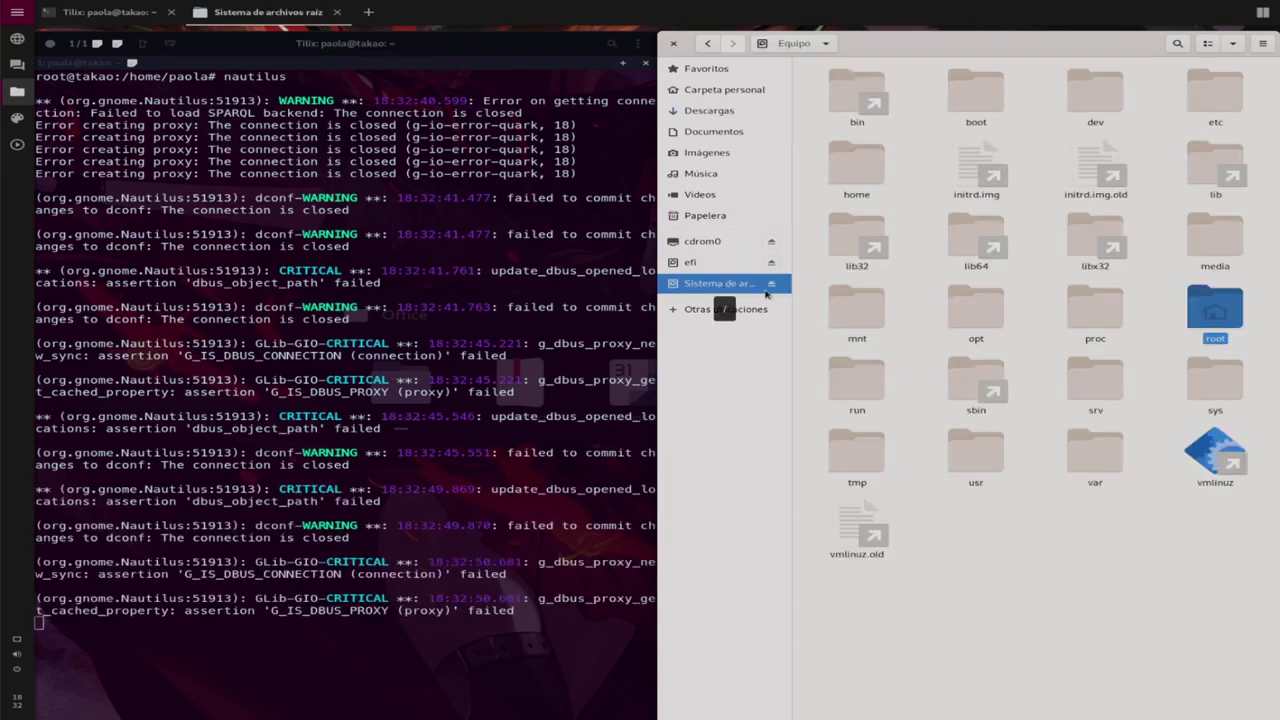
pyautogui.doubleClick(880, 181)
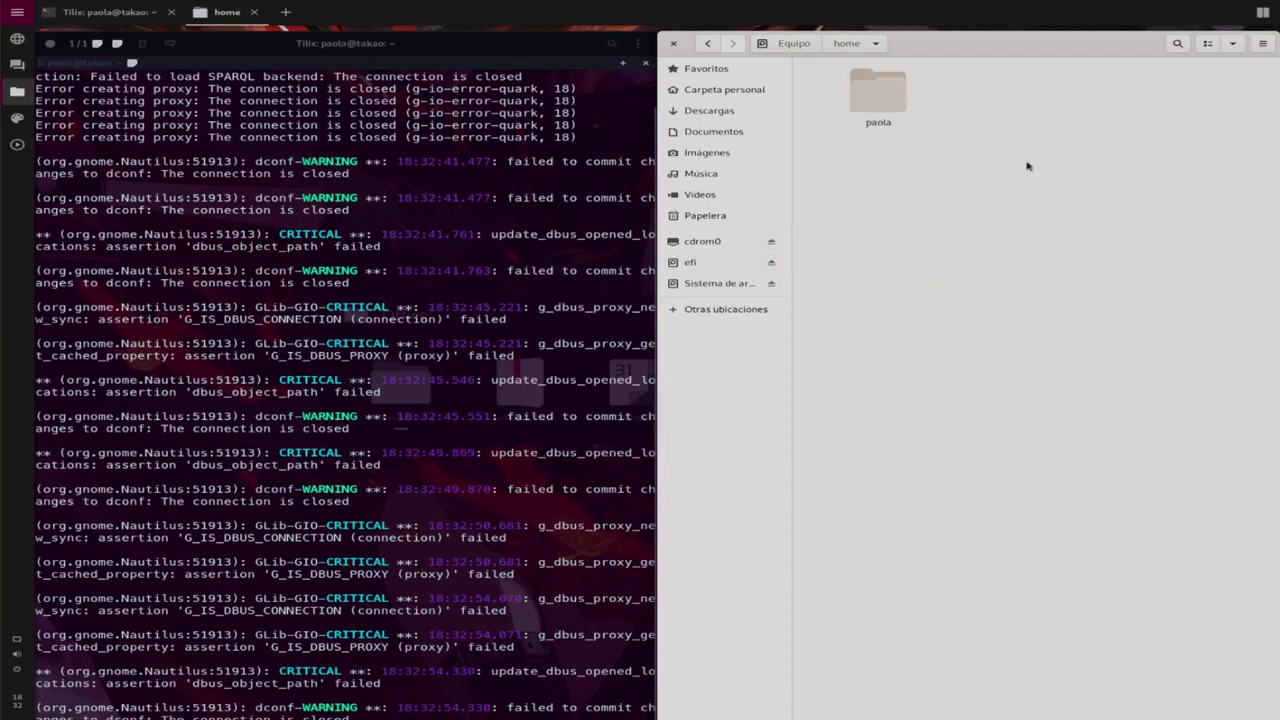
pyautogui.doubleClick(900, 122)
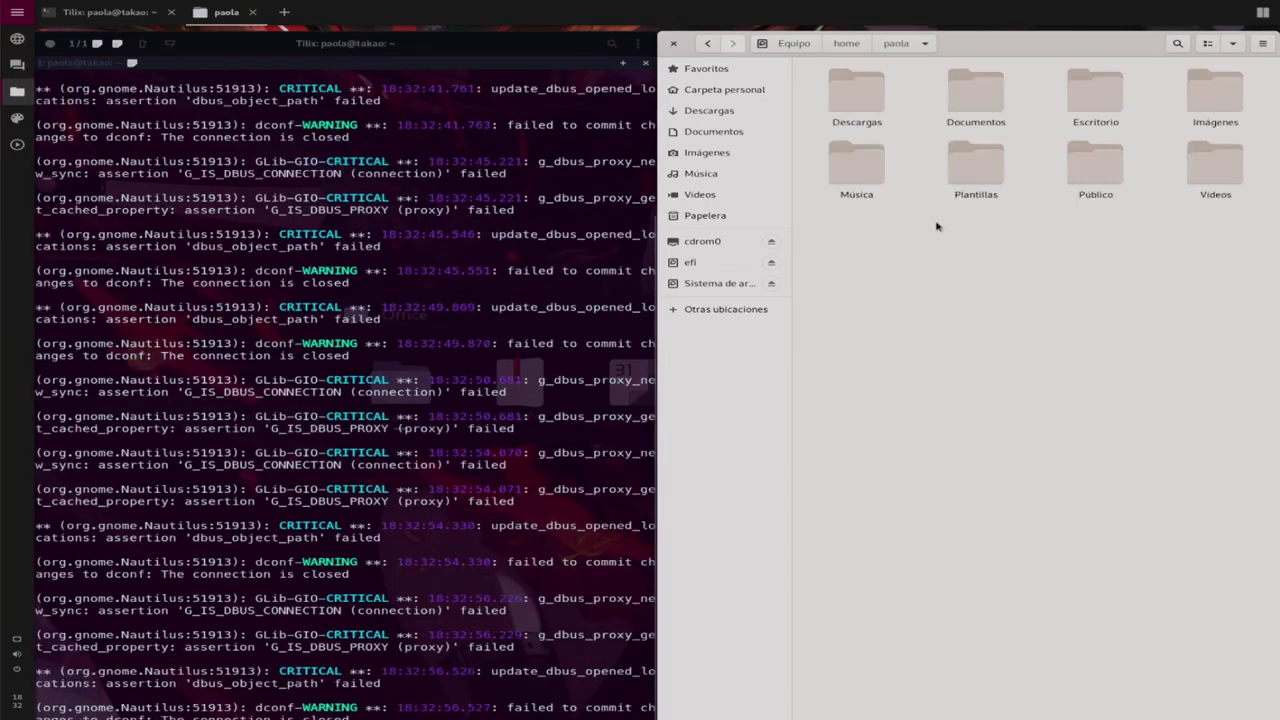
pyautogui.doubleClick(857, 100)
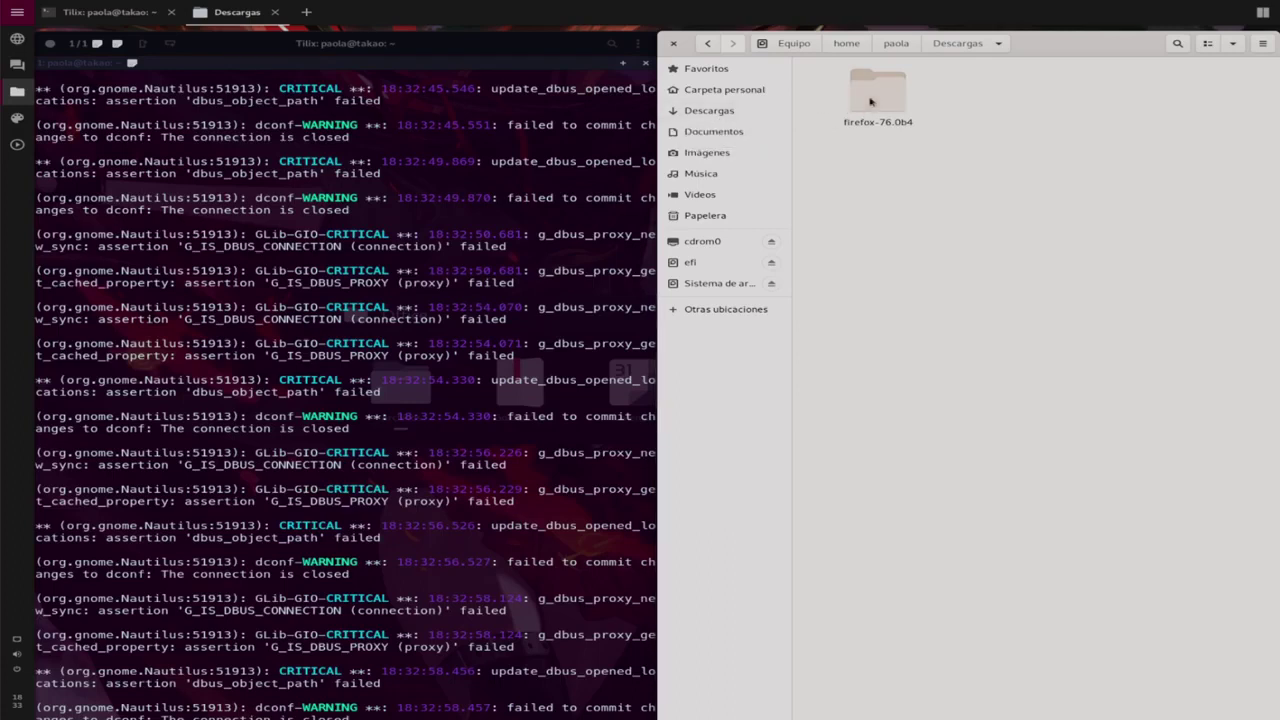
pyautogui.doubleClick(870, 101)
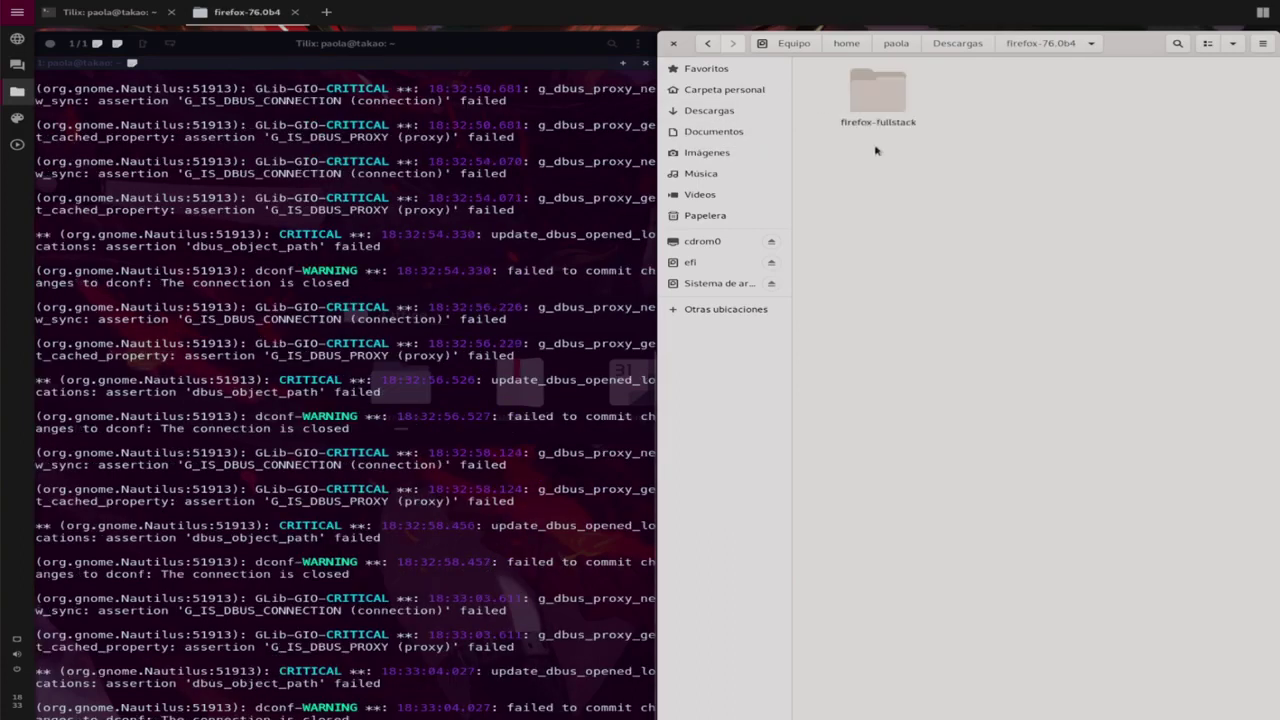
pyautogui.click(882, 107)
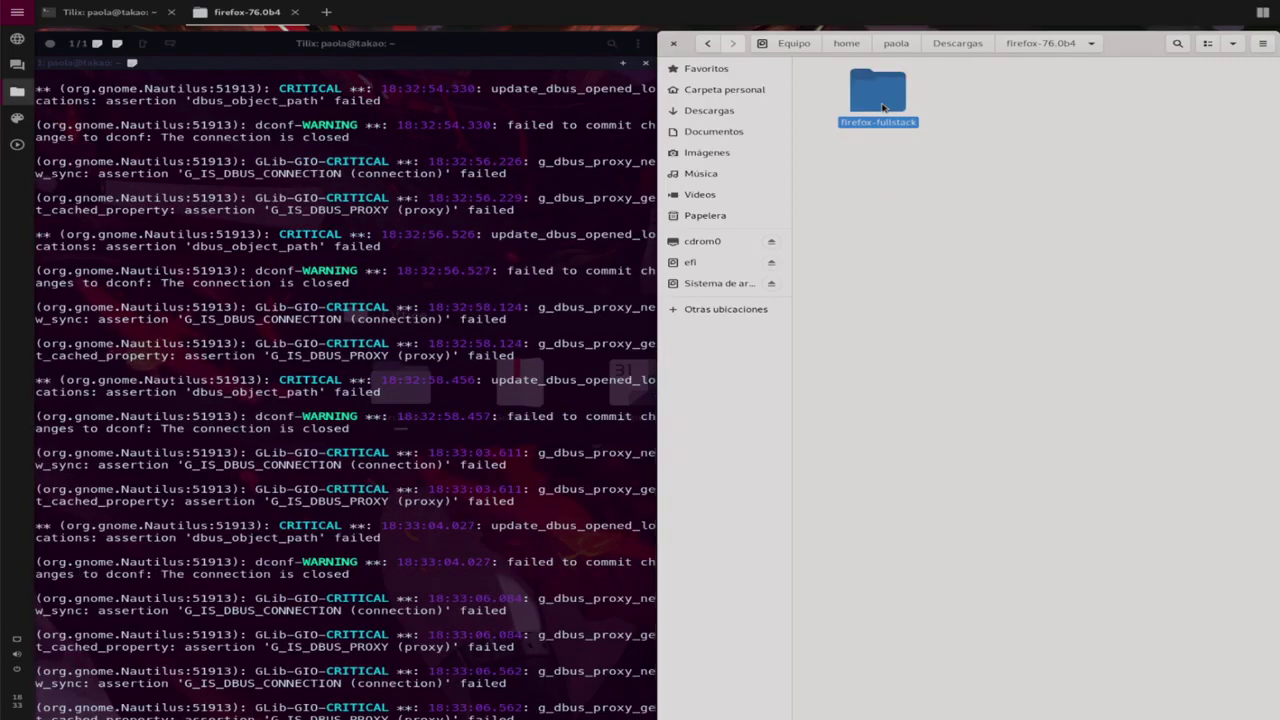
pyautogui.rightClick(882, 107)
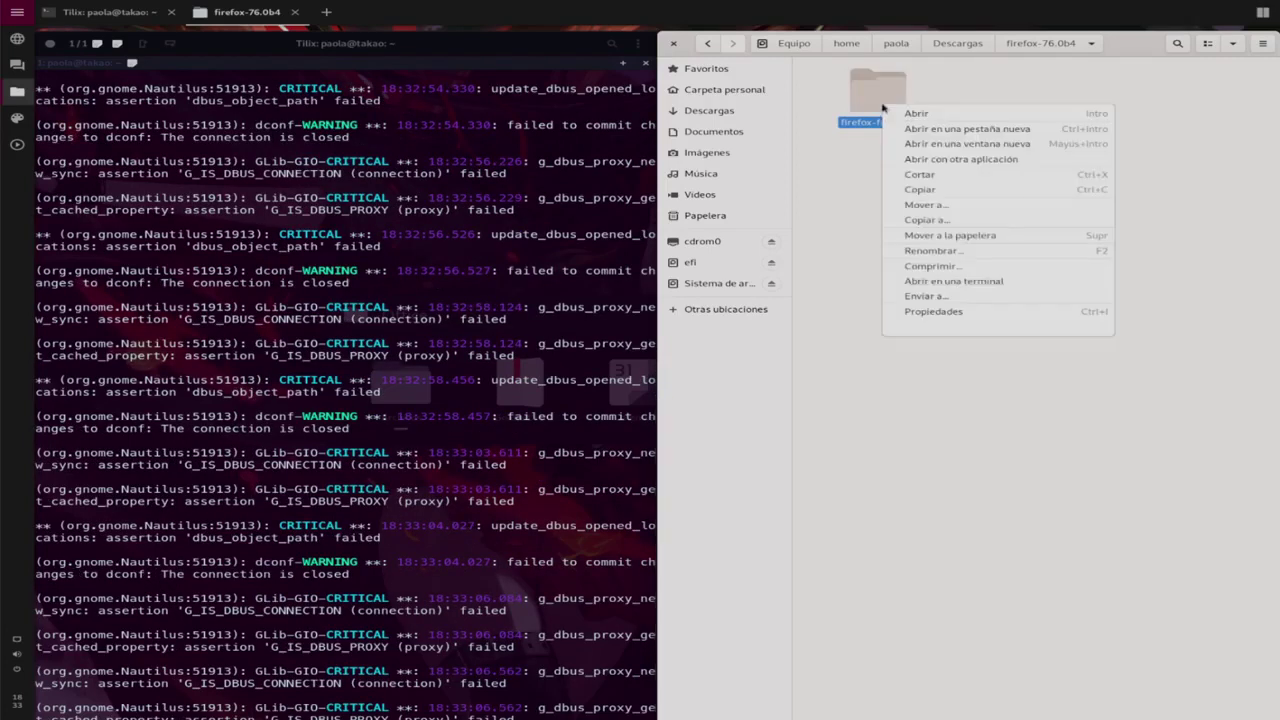
pyautogui.click(922, 180)
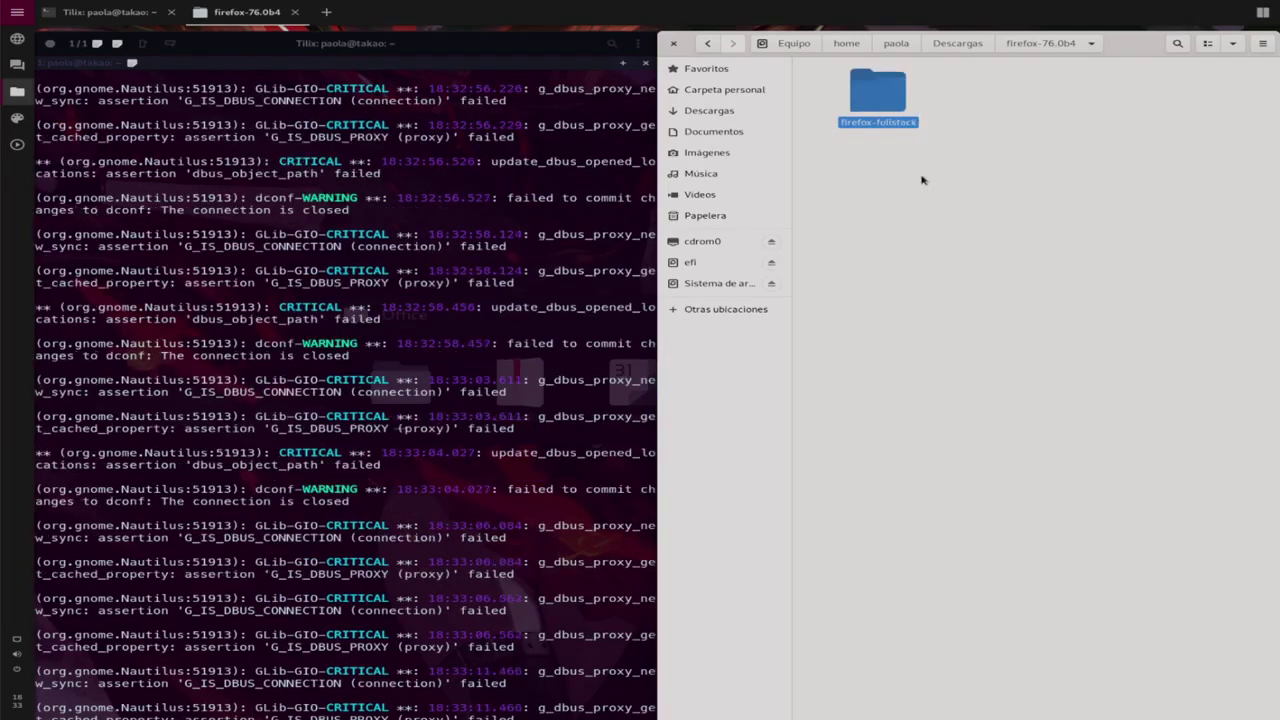
# - Delete the existing firefox-dev folder from /opt and paste the cut firefox-fullstack folder there
pyautogui.click(742, 285)
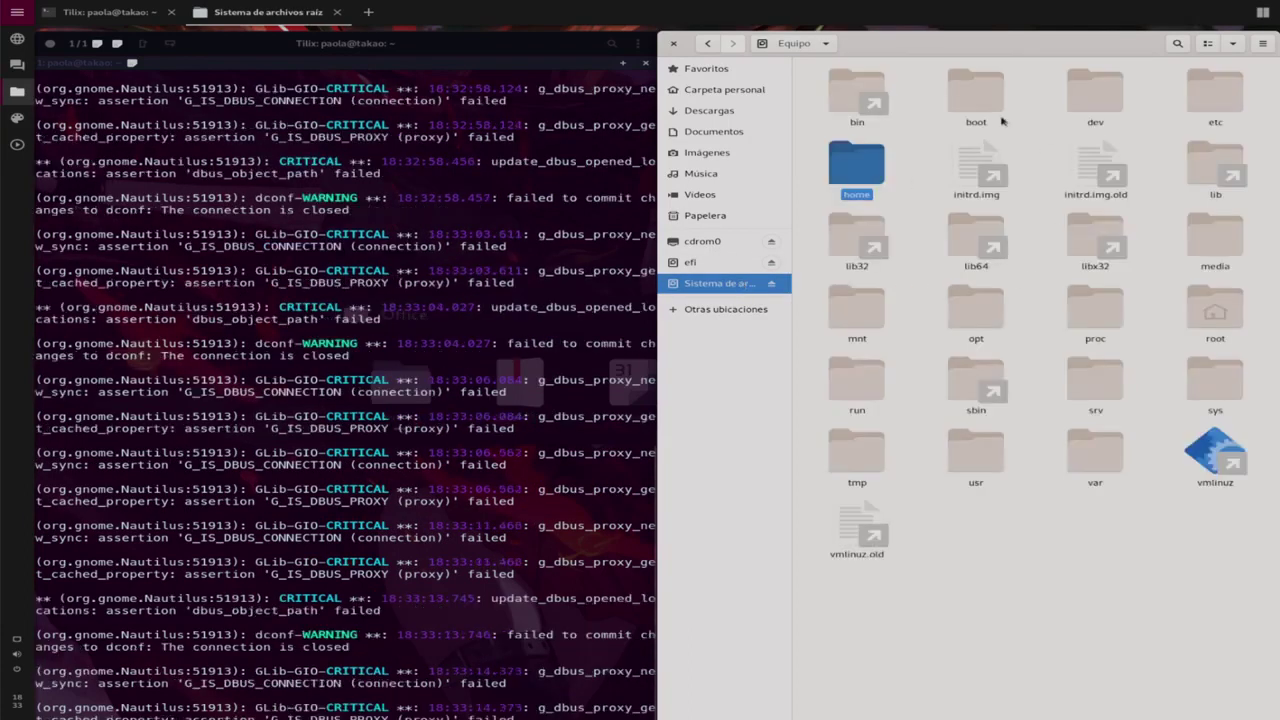
pyautogui.click(1000, 540)
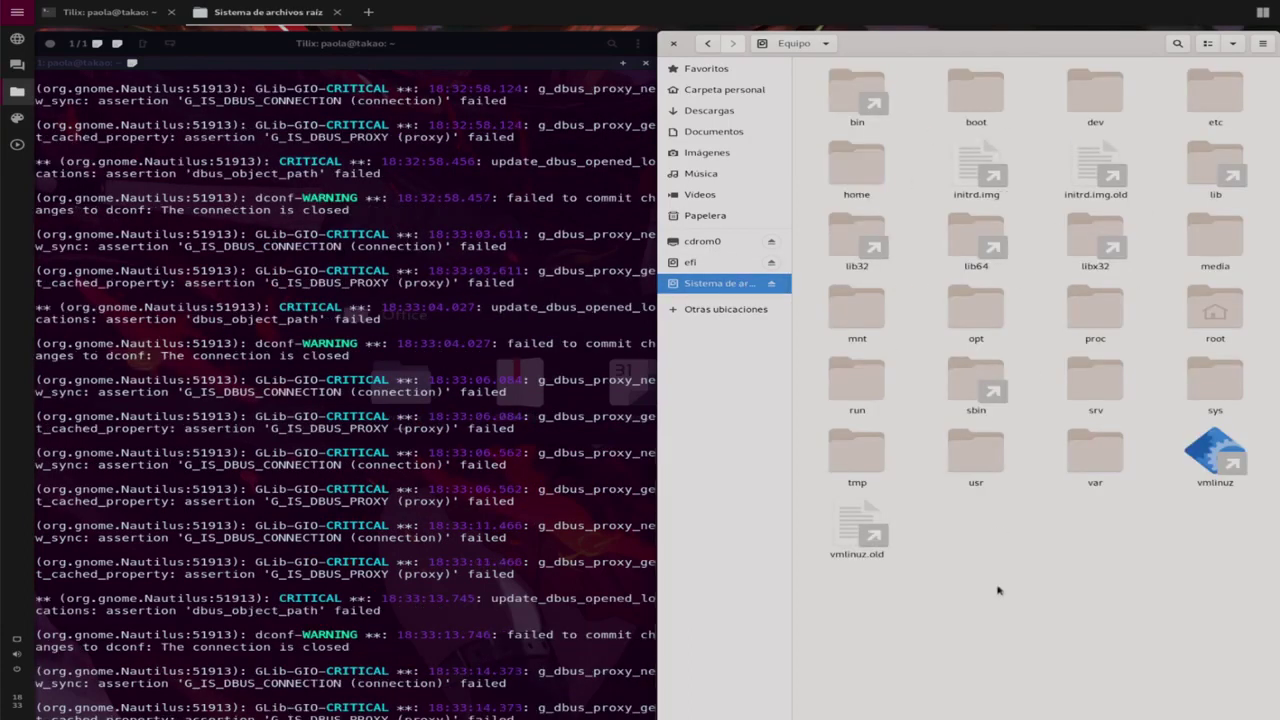
pyautogui.doubleClick(966, 315)
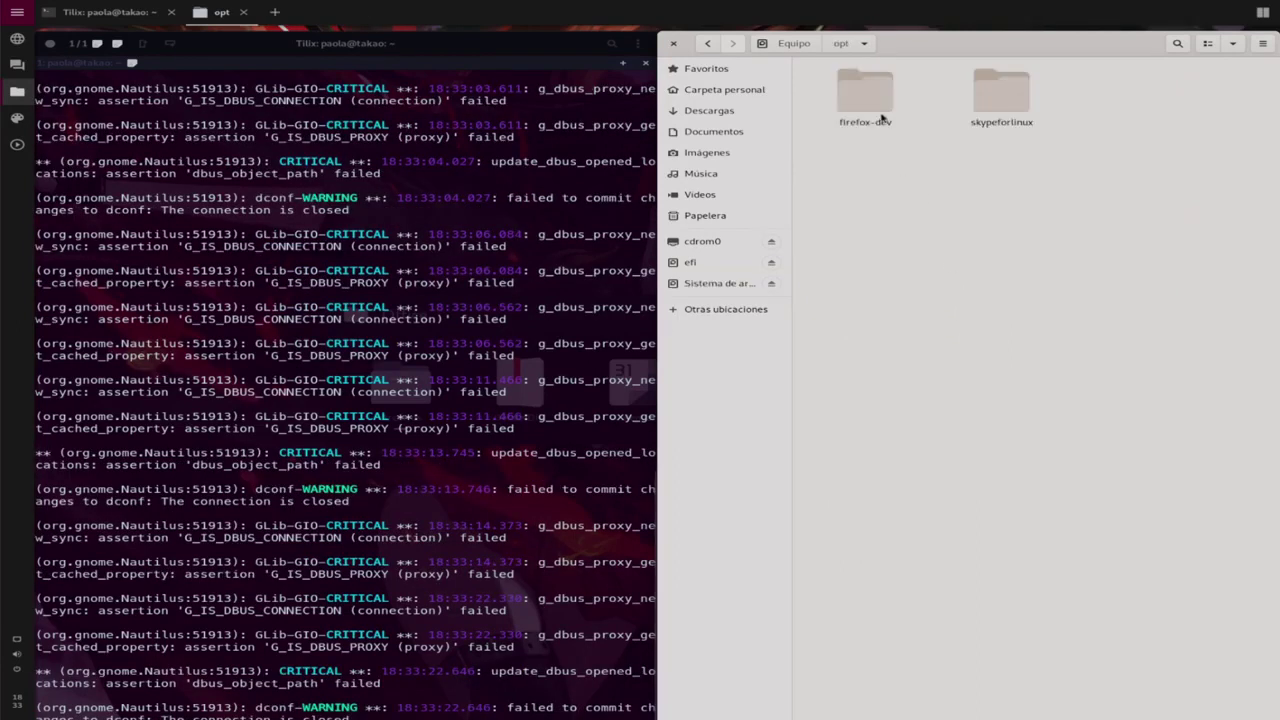
pyautogui.moveTo(900, 95); pyautogui.dragTo(885, 206)
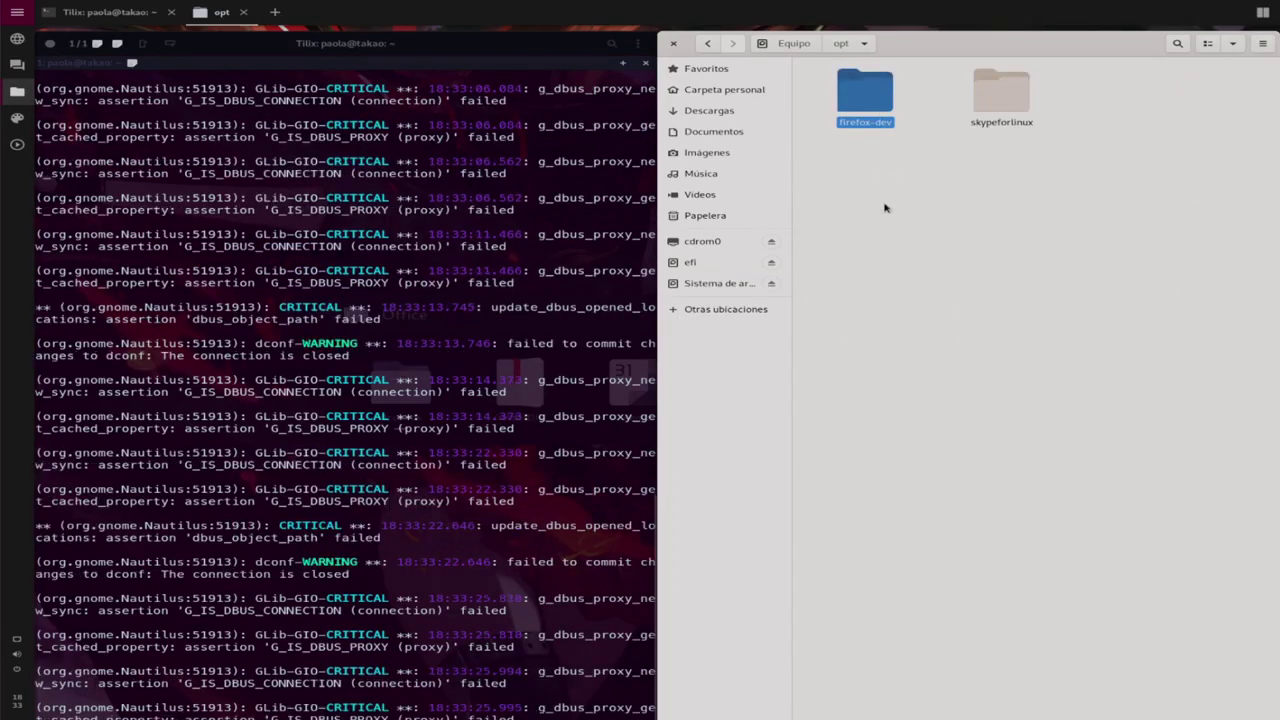
pyautogui.press('Delete')
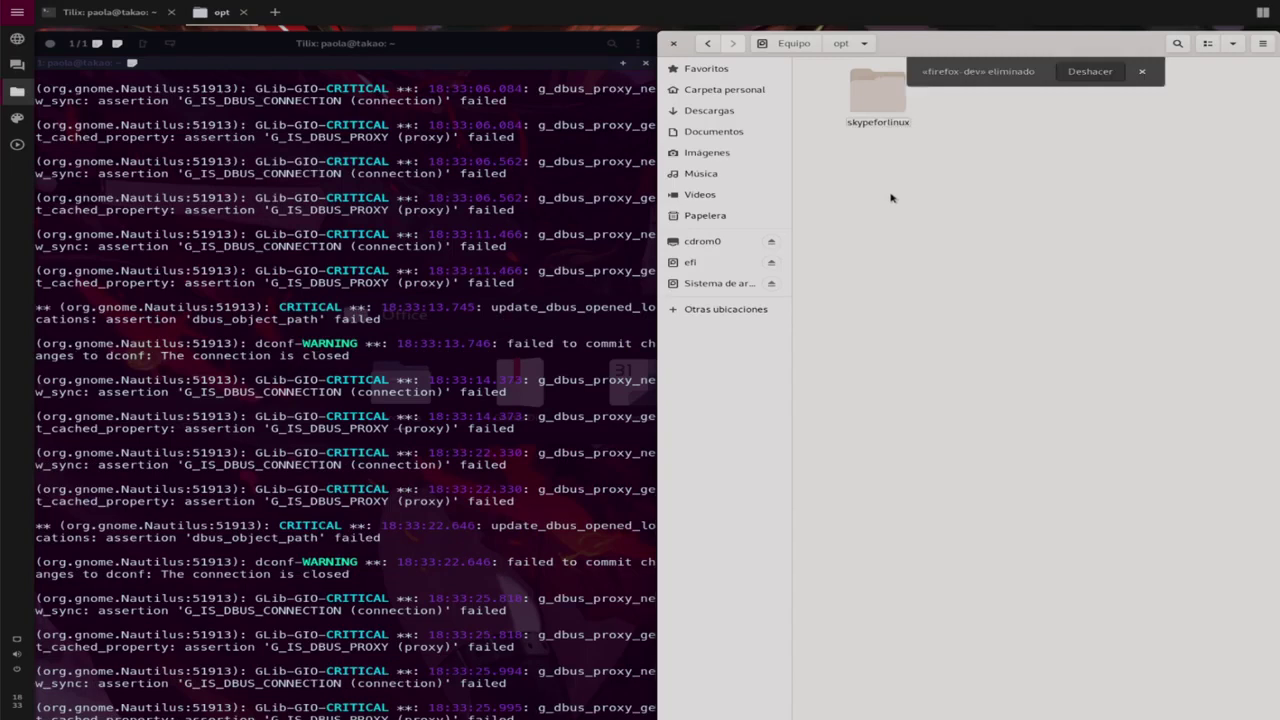
pyautogui.rightClick(891, 195)
pyautogui.click(905, 218)
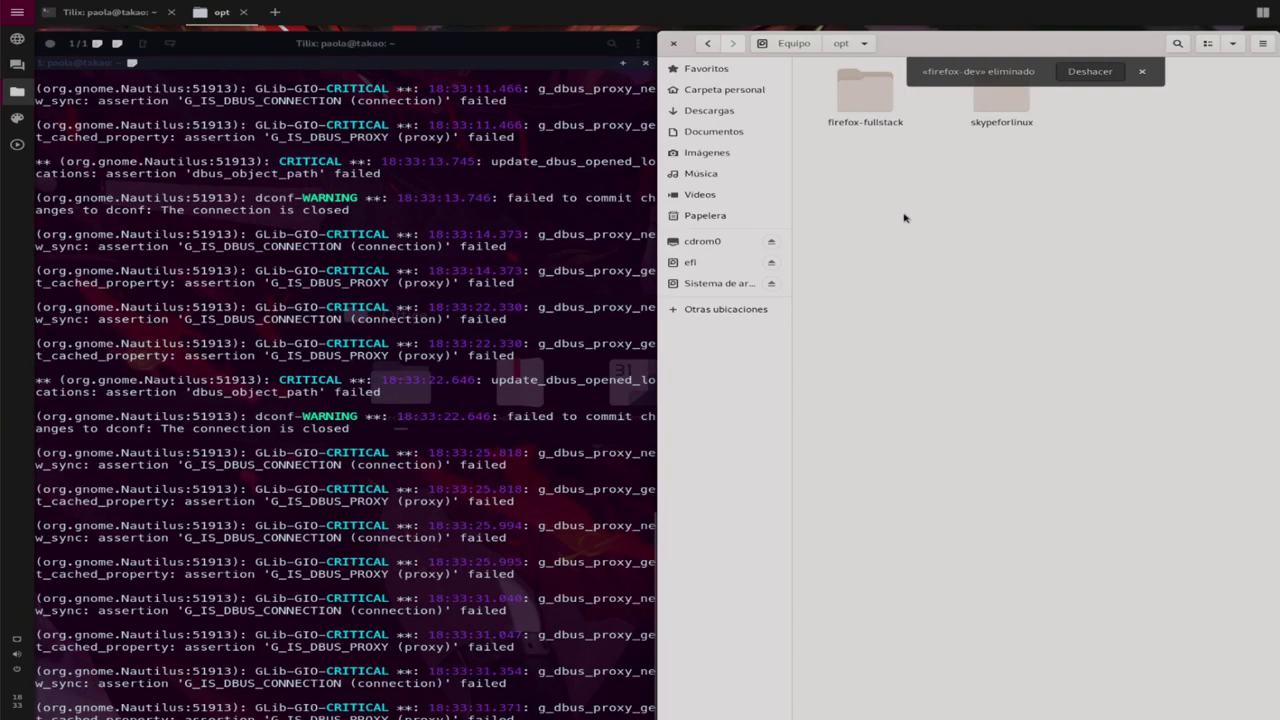
# - Set the owner, group and others access to Lectura y escritura for the firefox executable inside /opt/firefox-fullstack
pyautogui.doubleClick(876, 112)
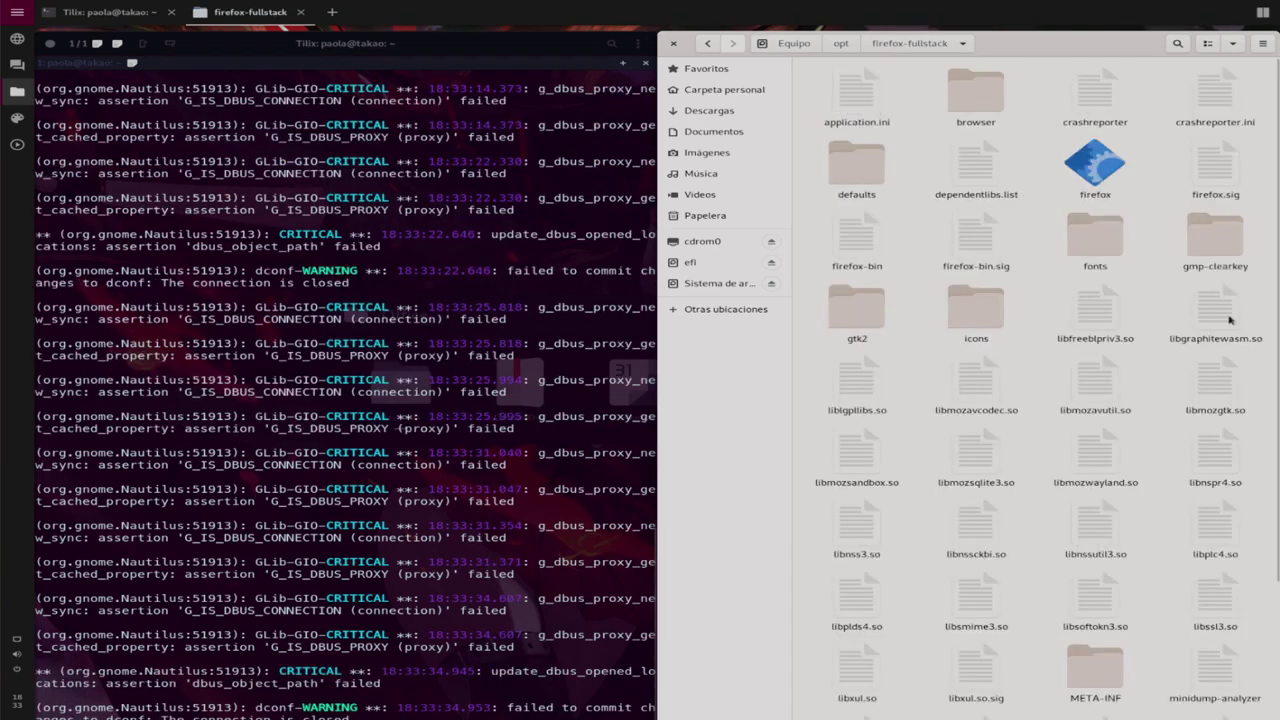
pyautogui.rightClick(1090, 163)
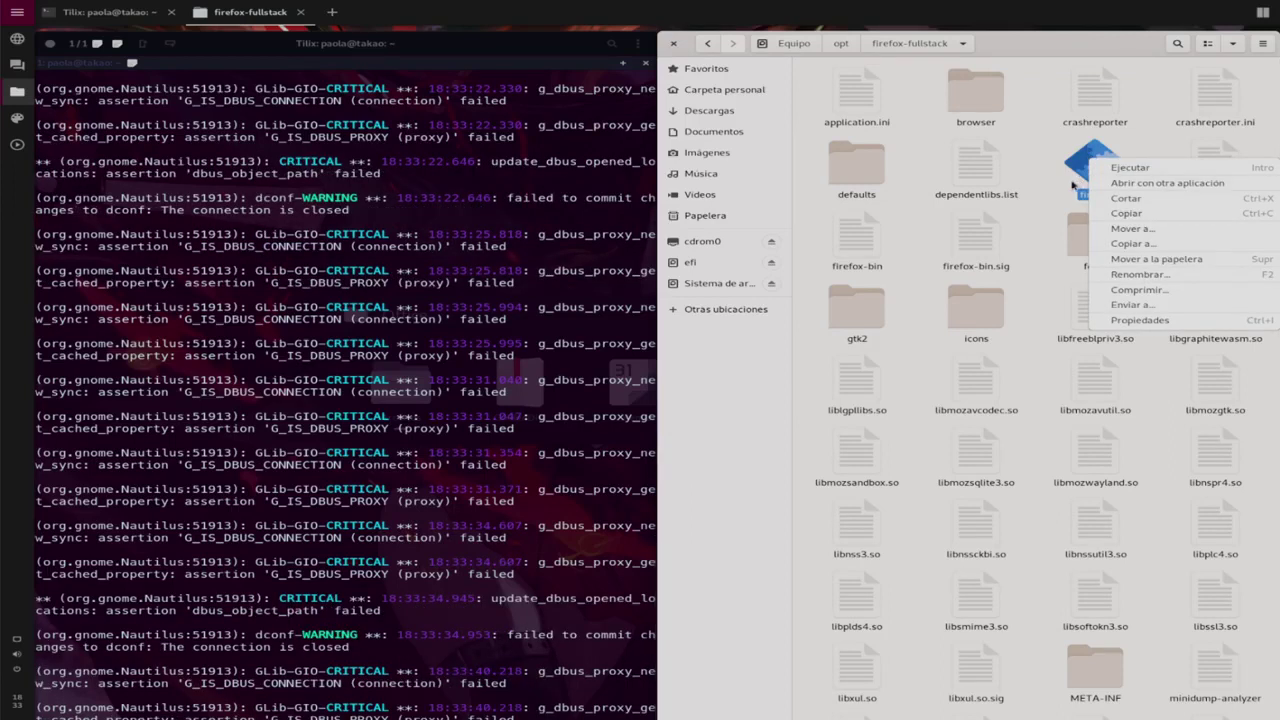
pyautogui.click(1139, 320)
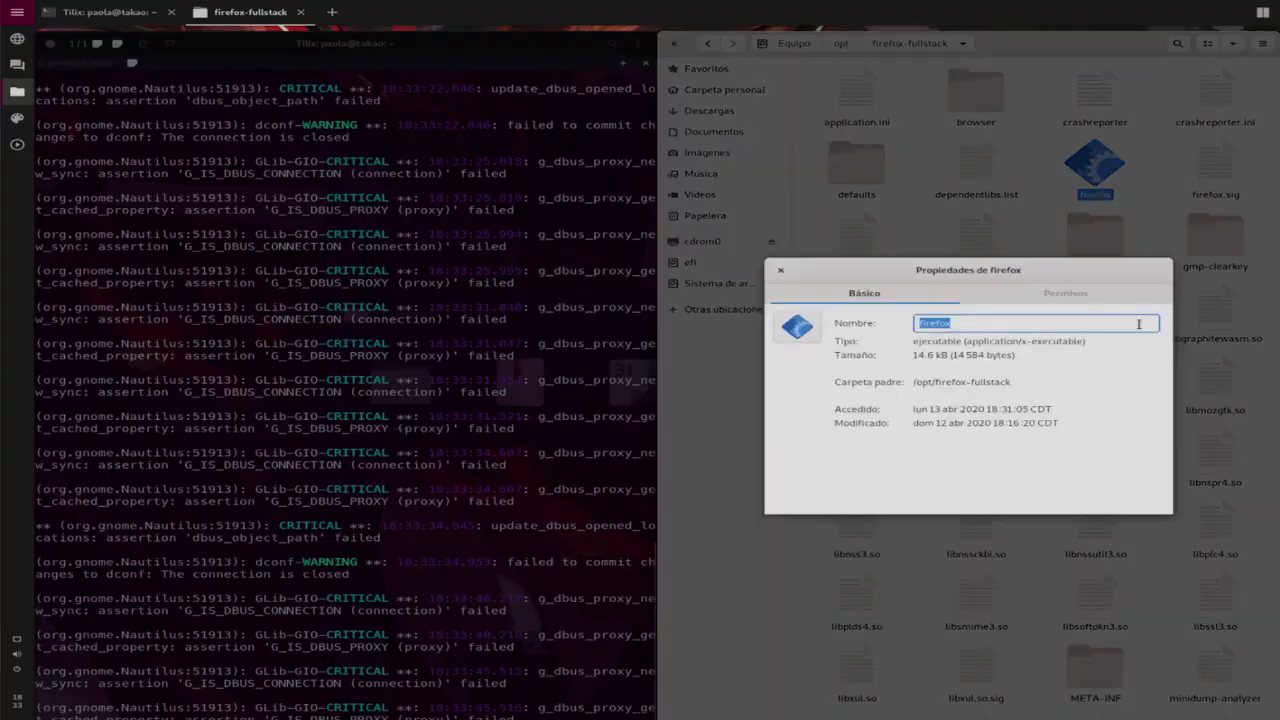
pyautogui.click(1034, 293)
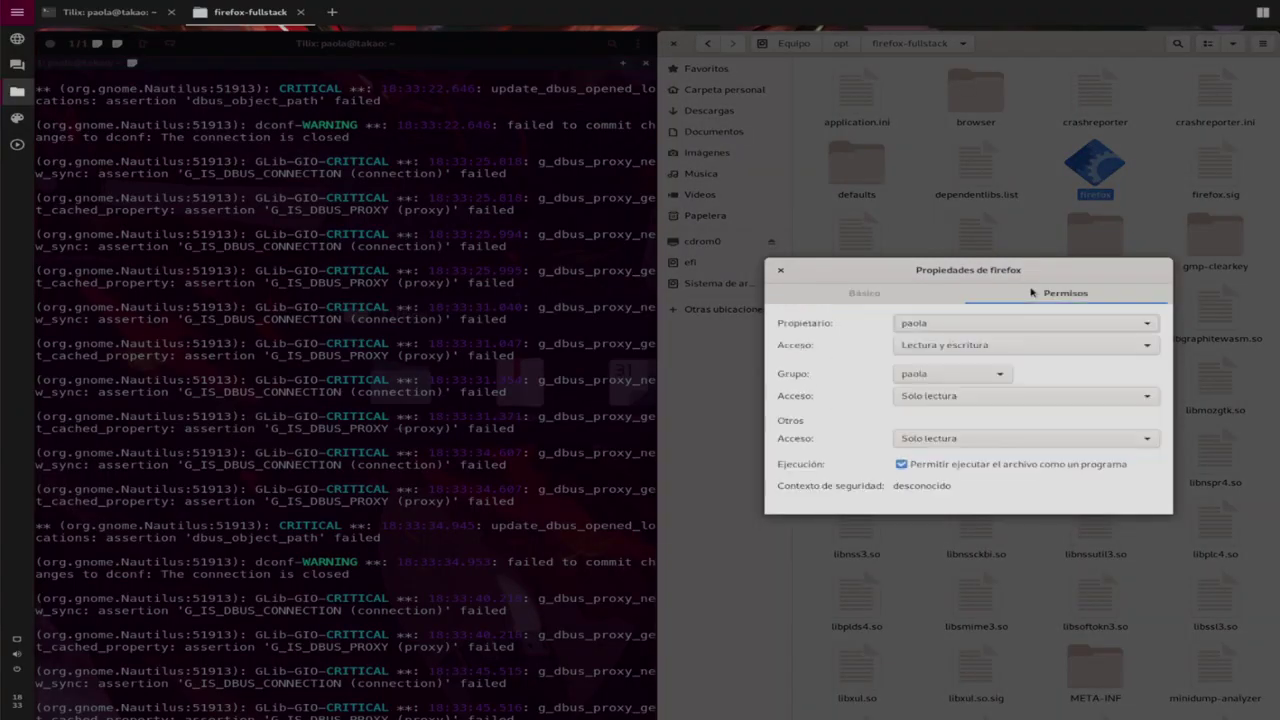
pyautogui.click(1031, 346)
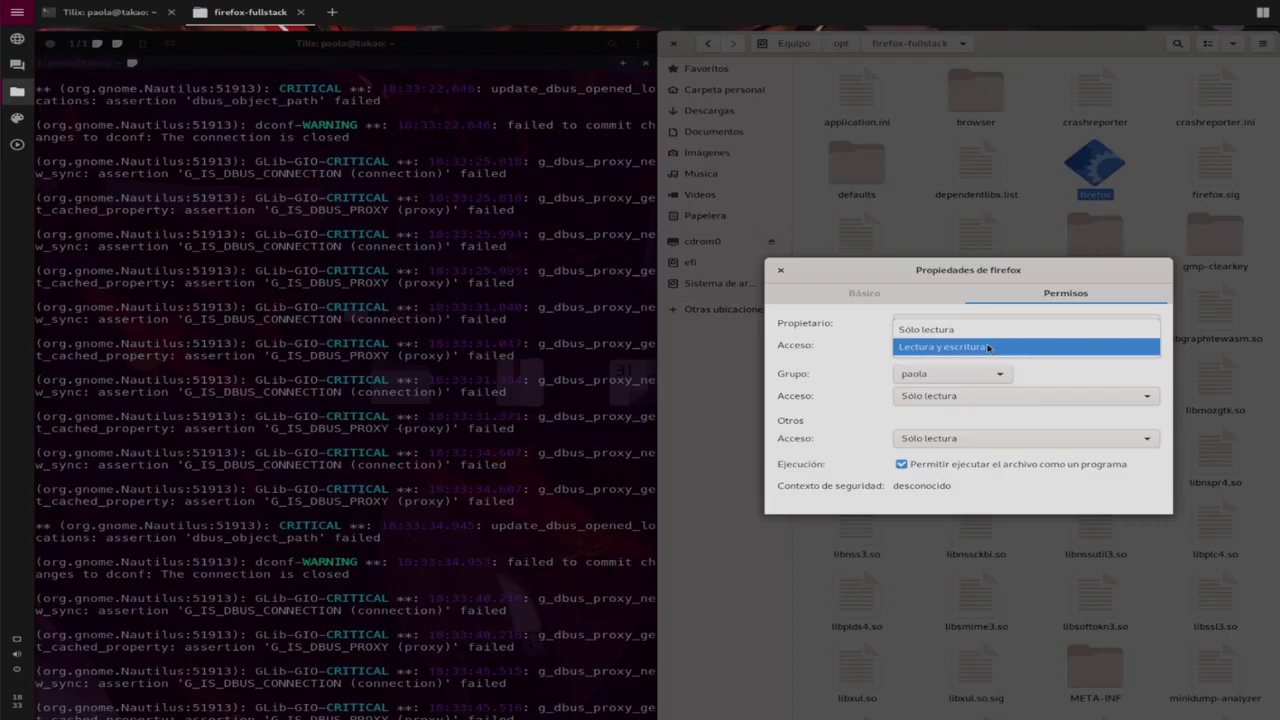
pyautogui.click(988, 349)
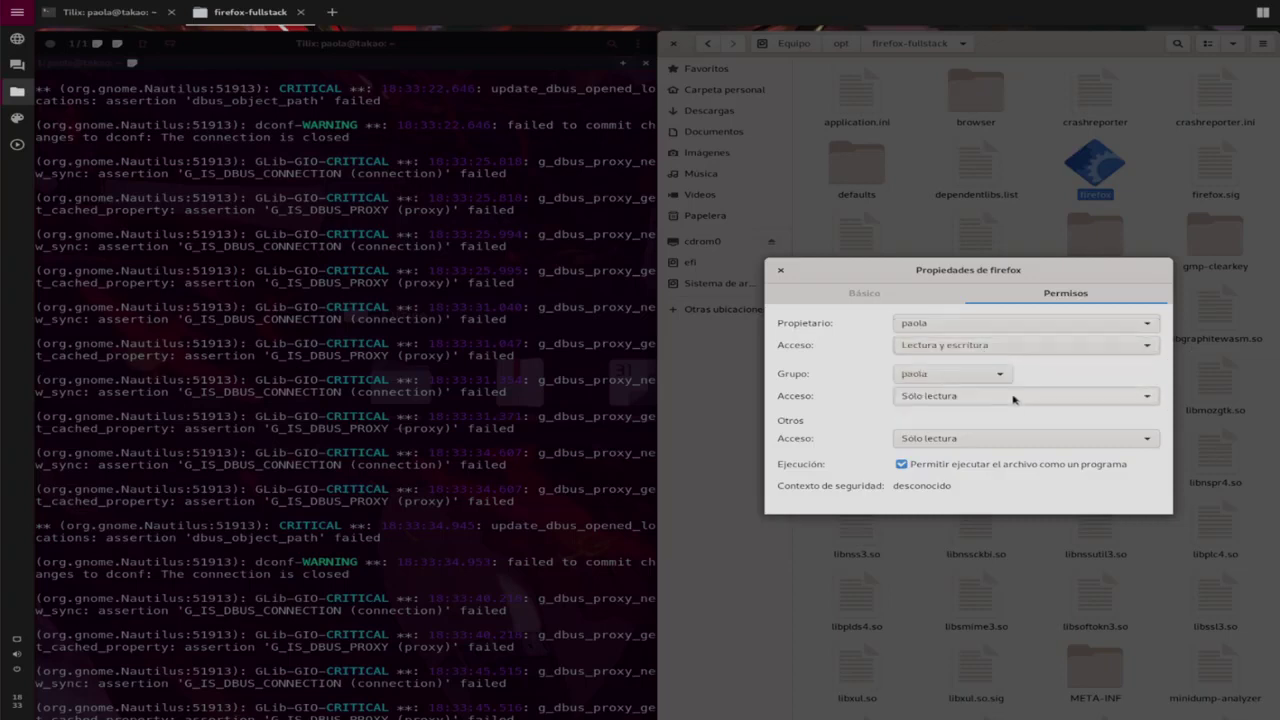
pyautogui.click(1003, 400)
pyautogui.click(987, 414)
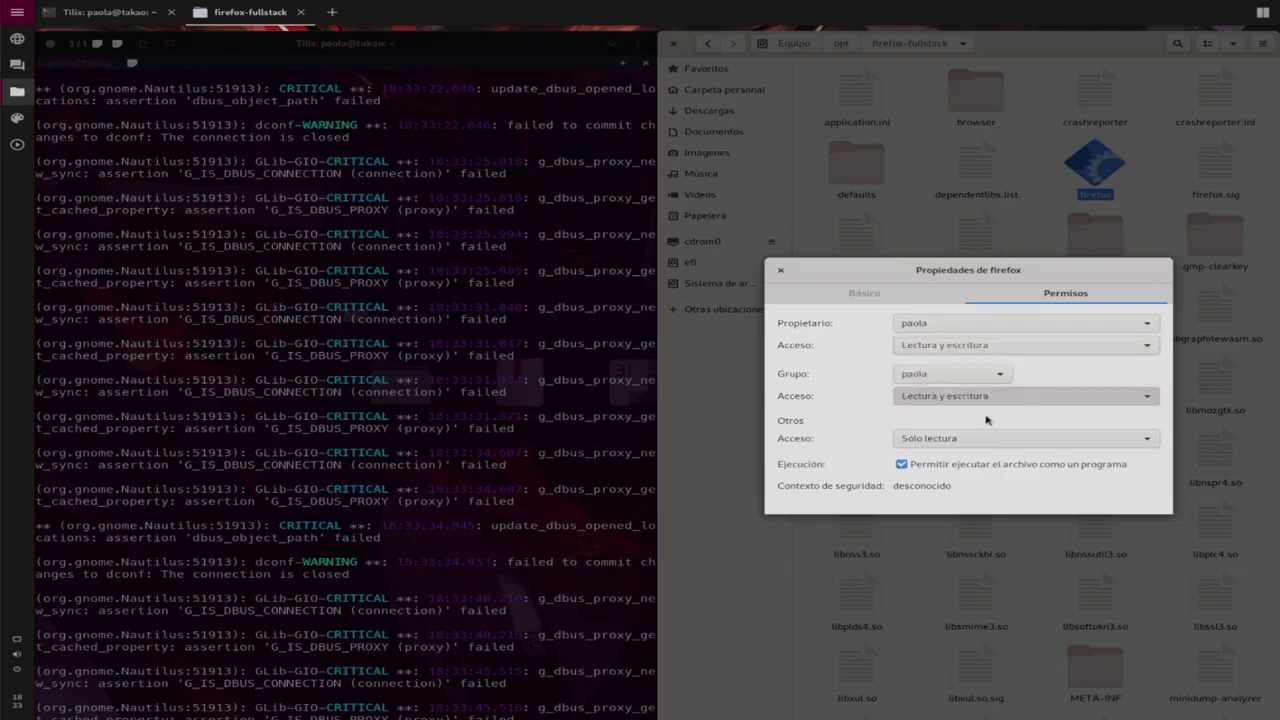
pyautogui.click(996, 445)
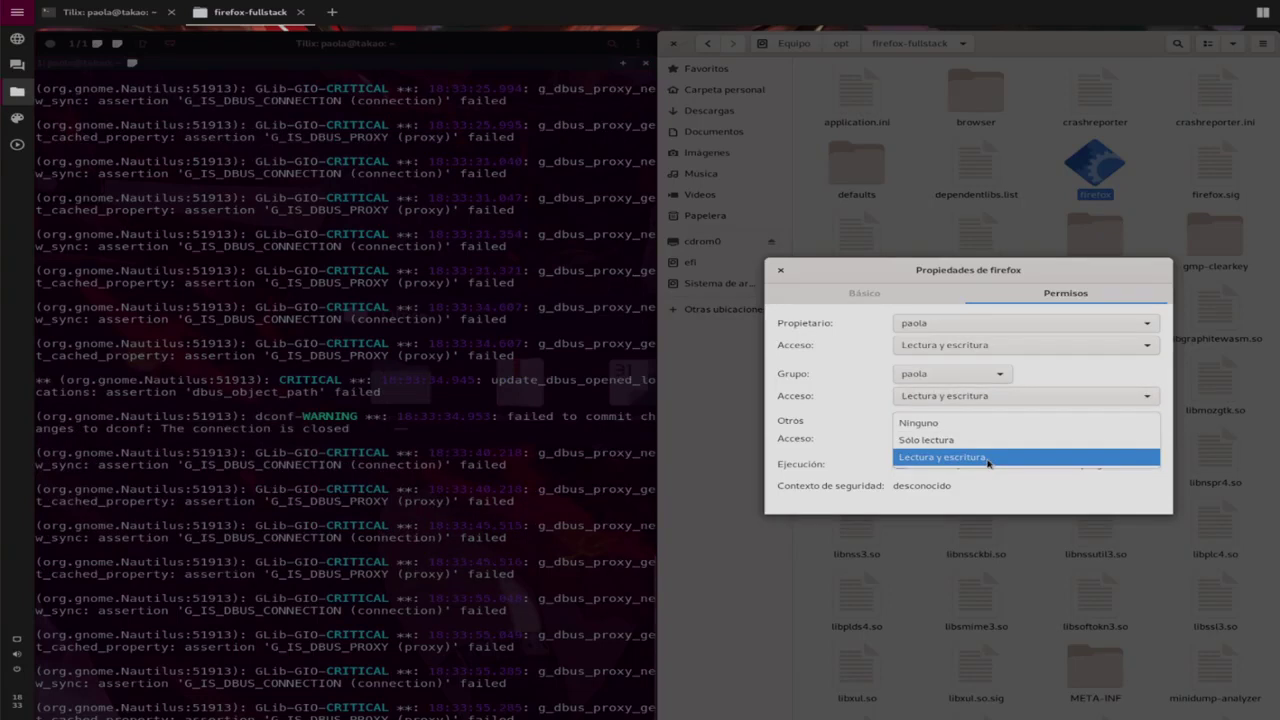
pyautogui.click(987, 460)
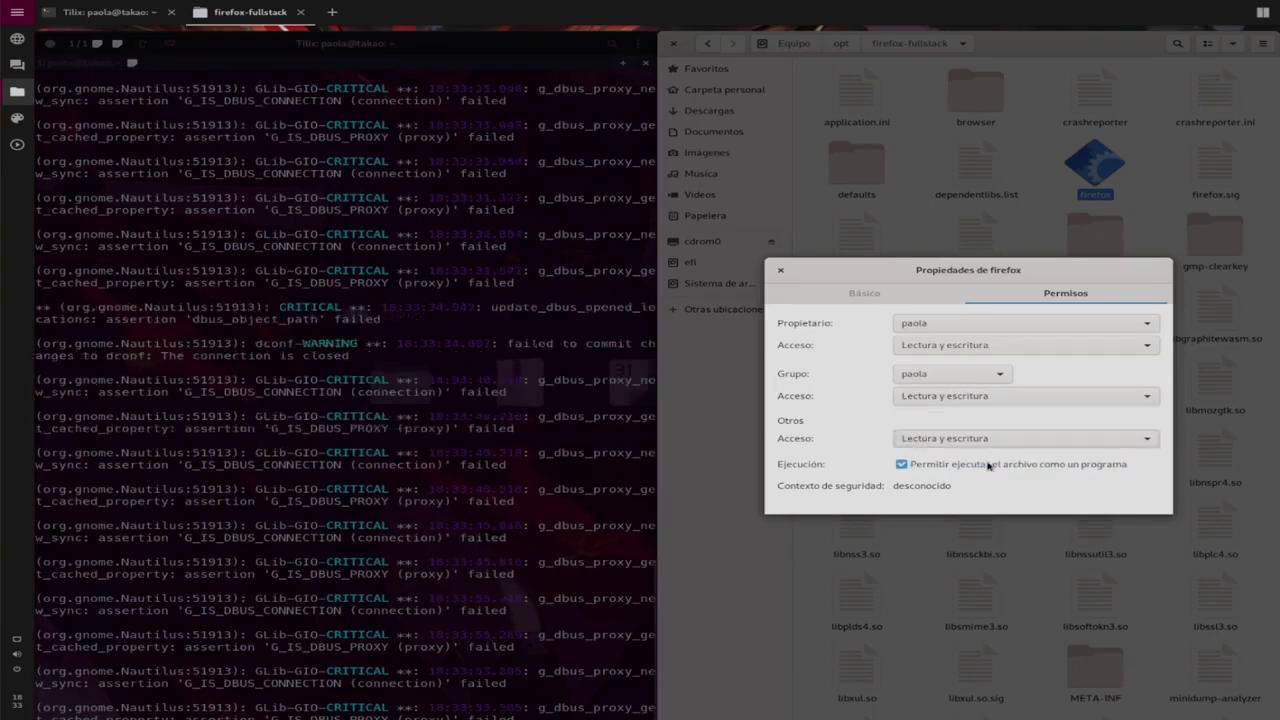
pyautogui.click(781, 271)
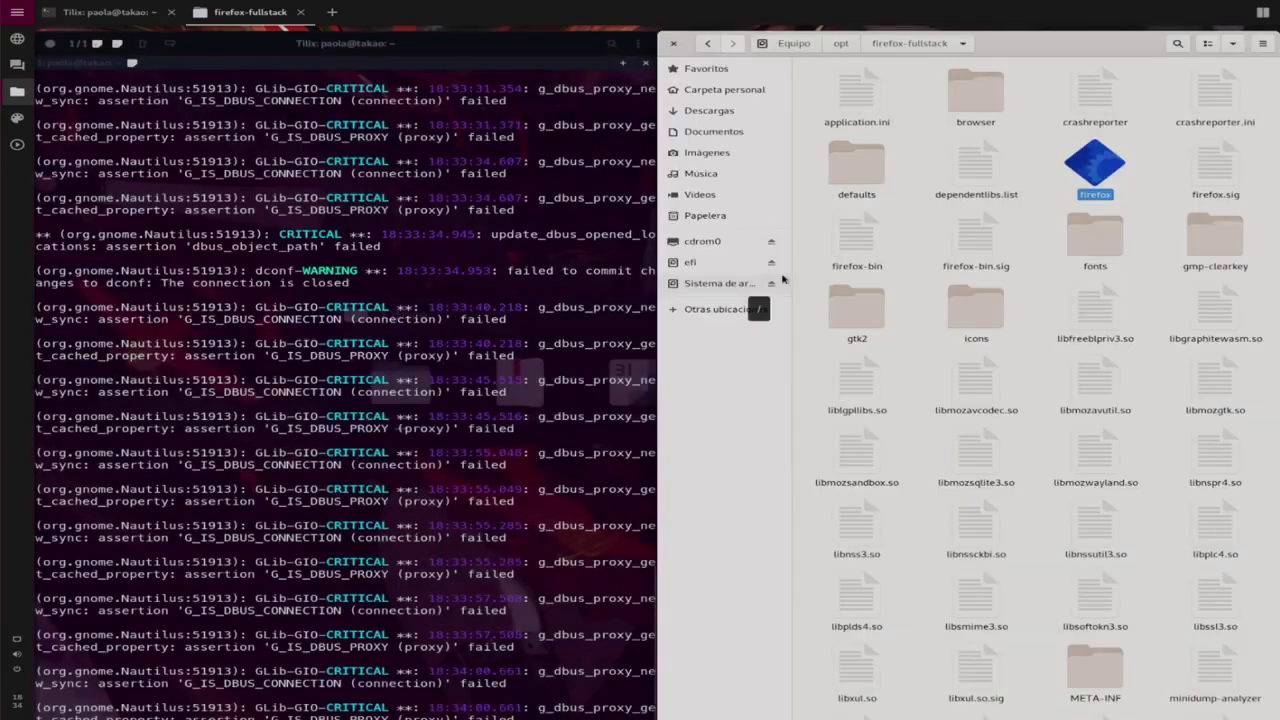
# - Return to the /opt folder, and close the root file manager and the terminal
pyautogui.click(845, 46)
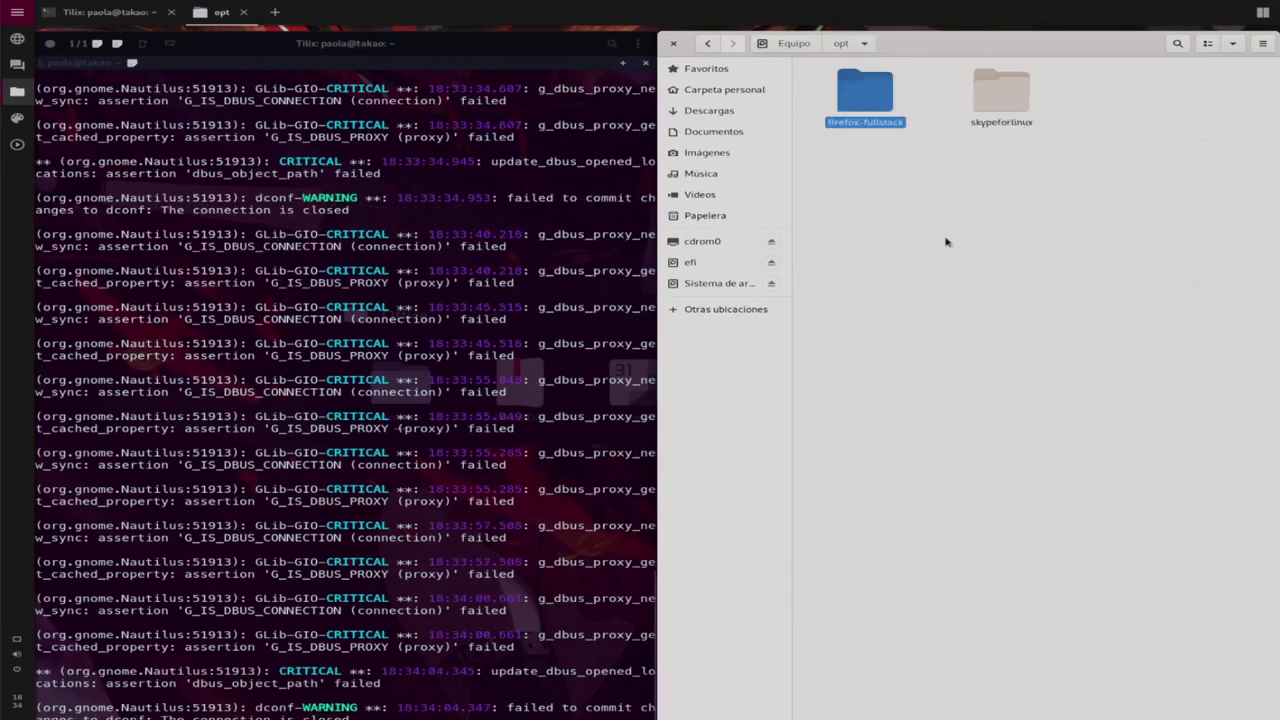
pyautogui.click(946, 244)
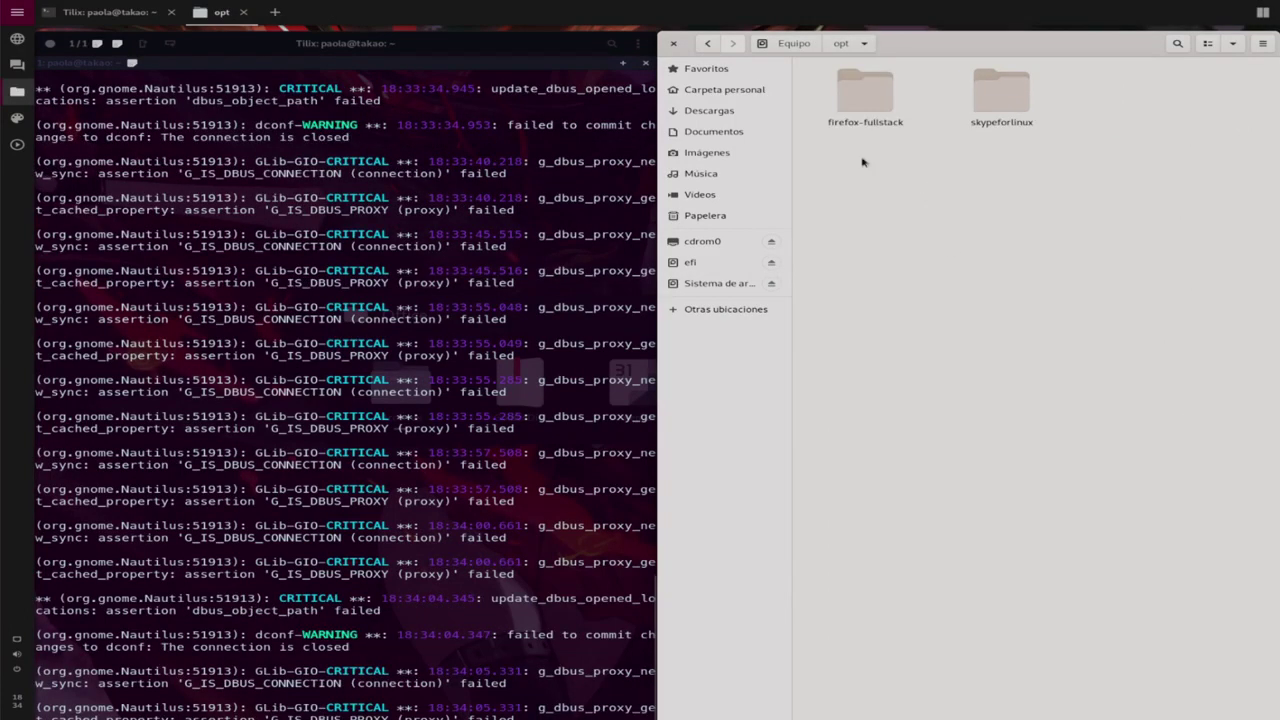
pyautogui.click(675, 45)
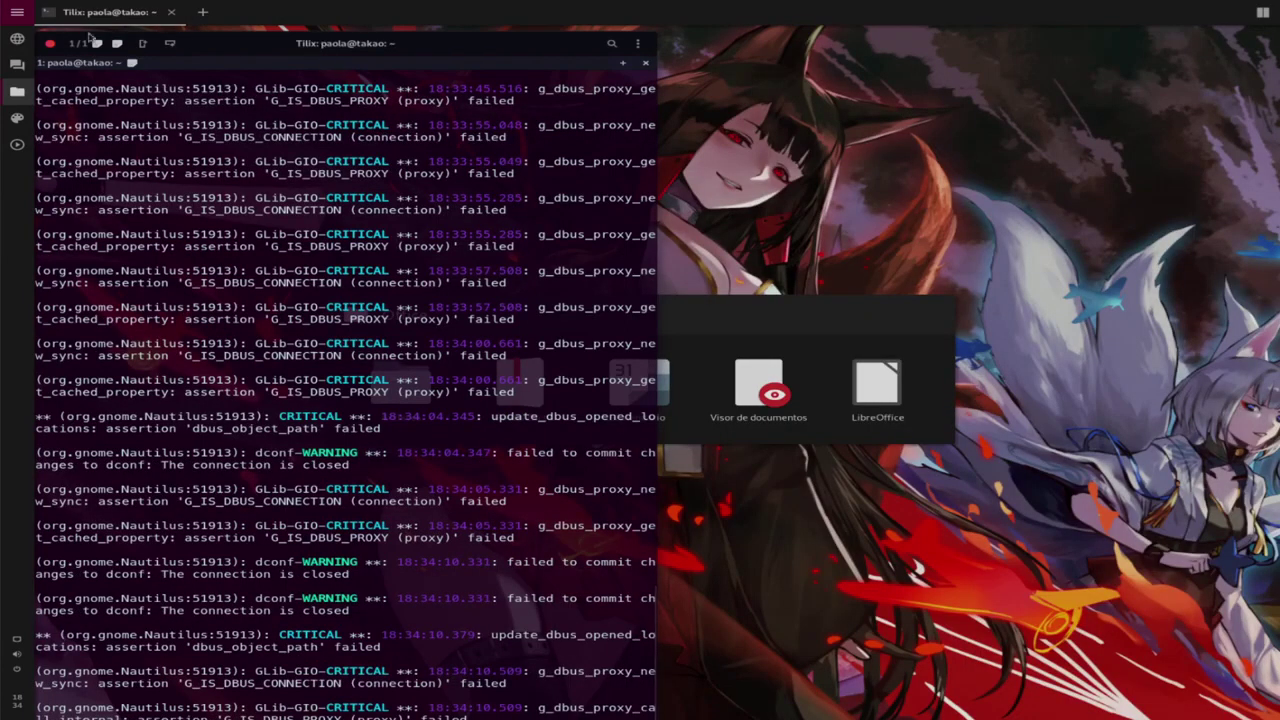
pyautogui.click(51, 44)
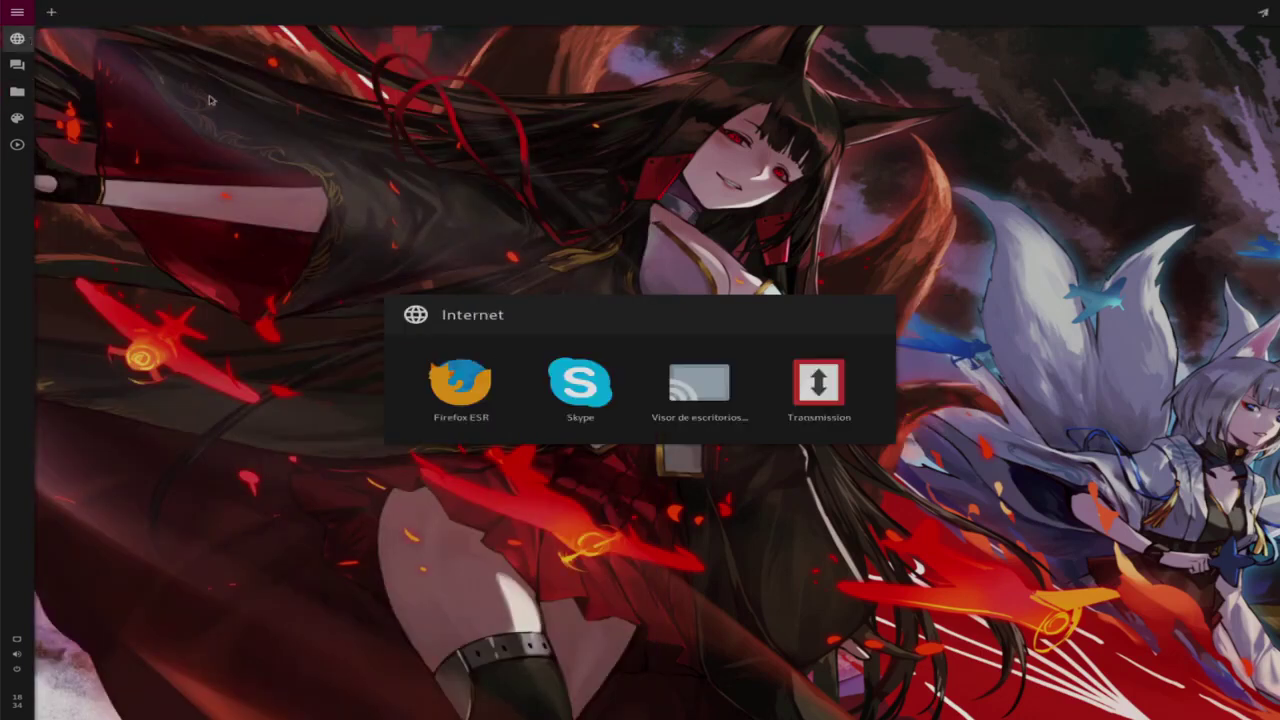
# - Launch the Menú principal editor and start a new item in the Internet category
pyautogui.click(16, 14)
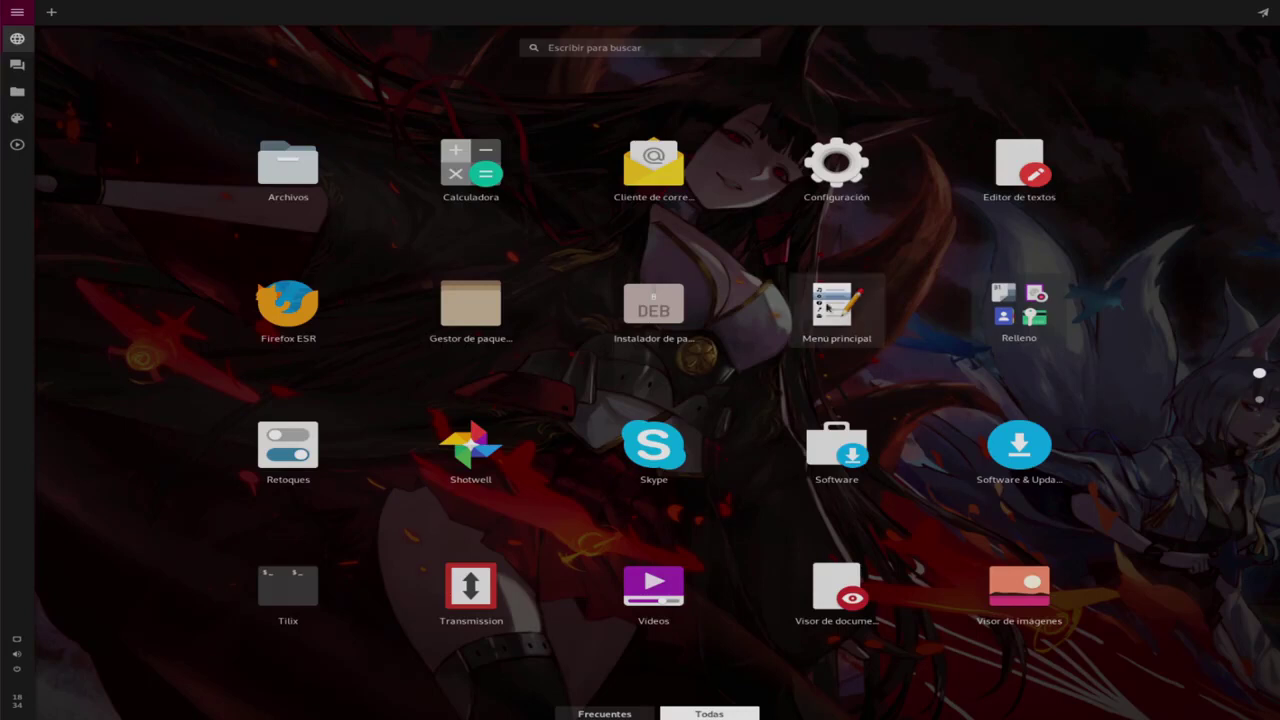
pyautogui.click(826, 302)
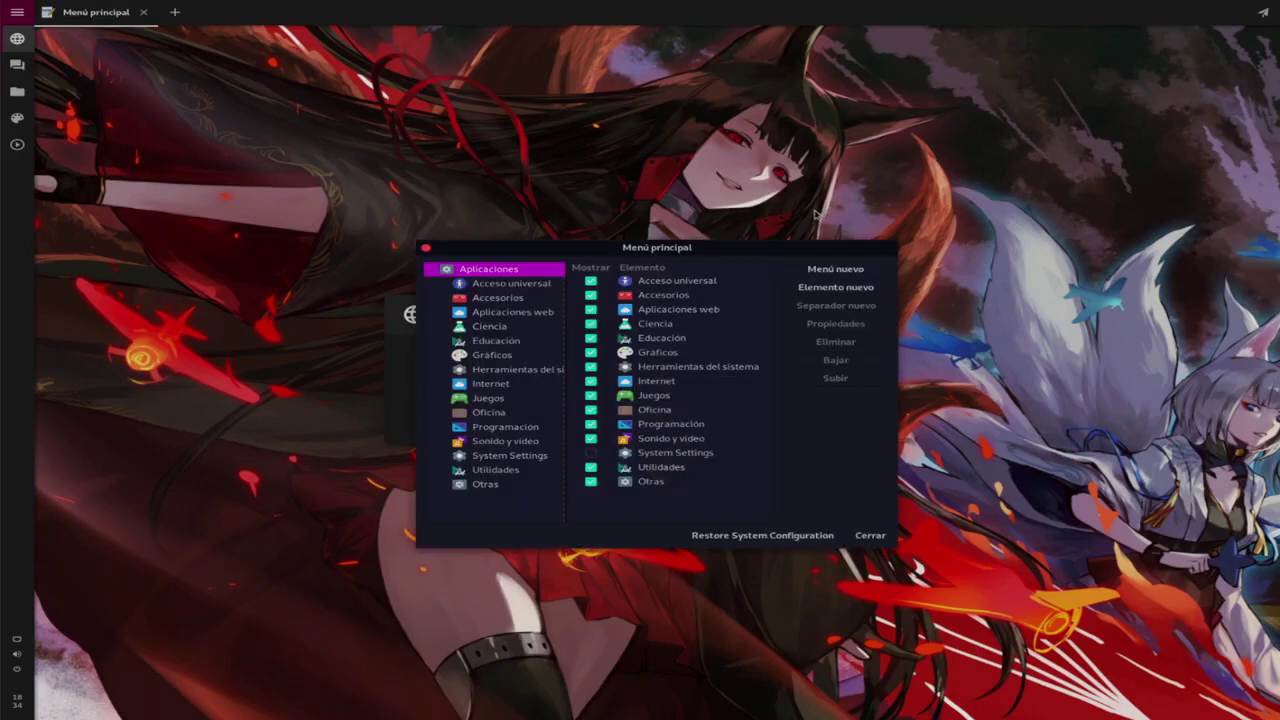
pyautogui.click(496, 383)
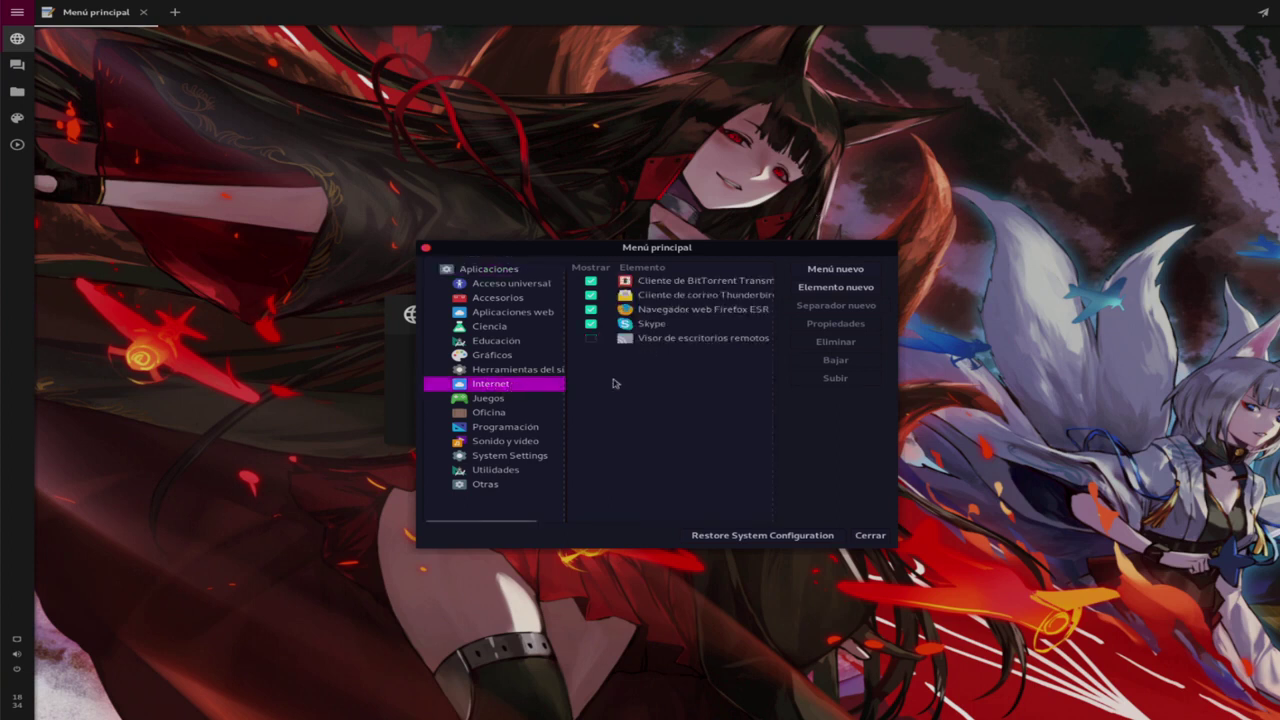
pyautogui.click(830, 292)
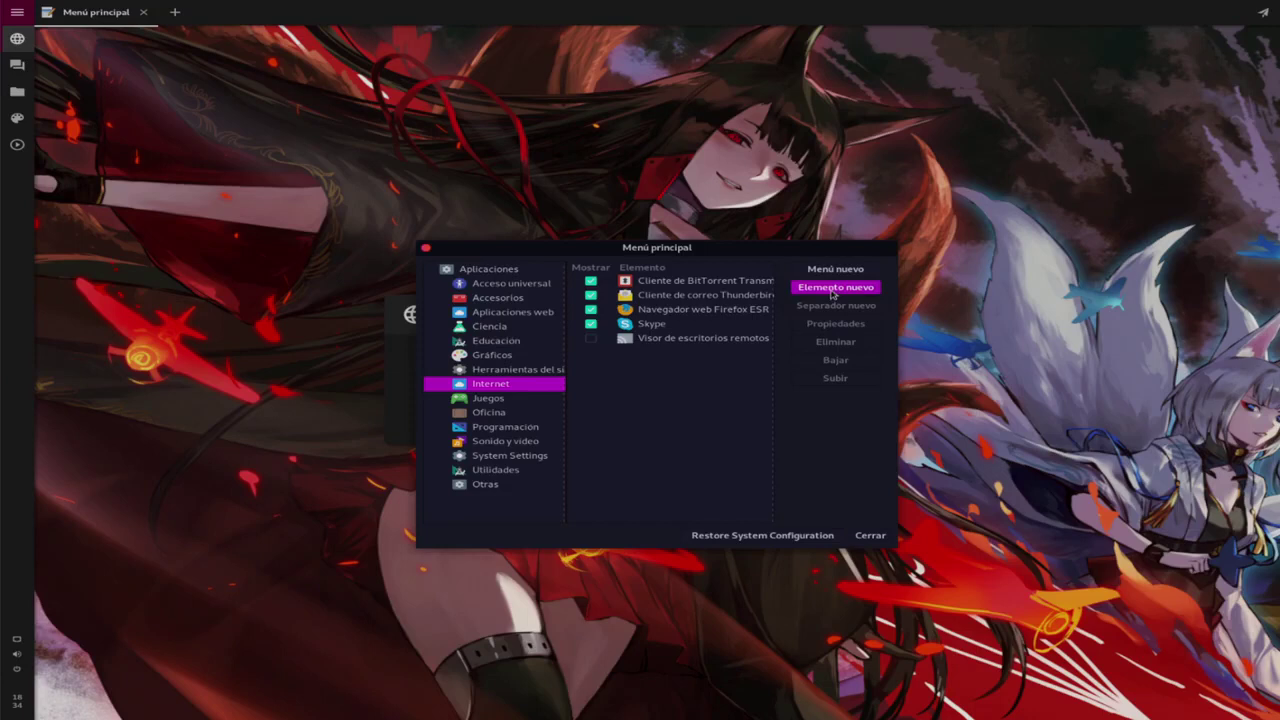
pyautogui.click(833, 288)
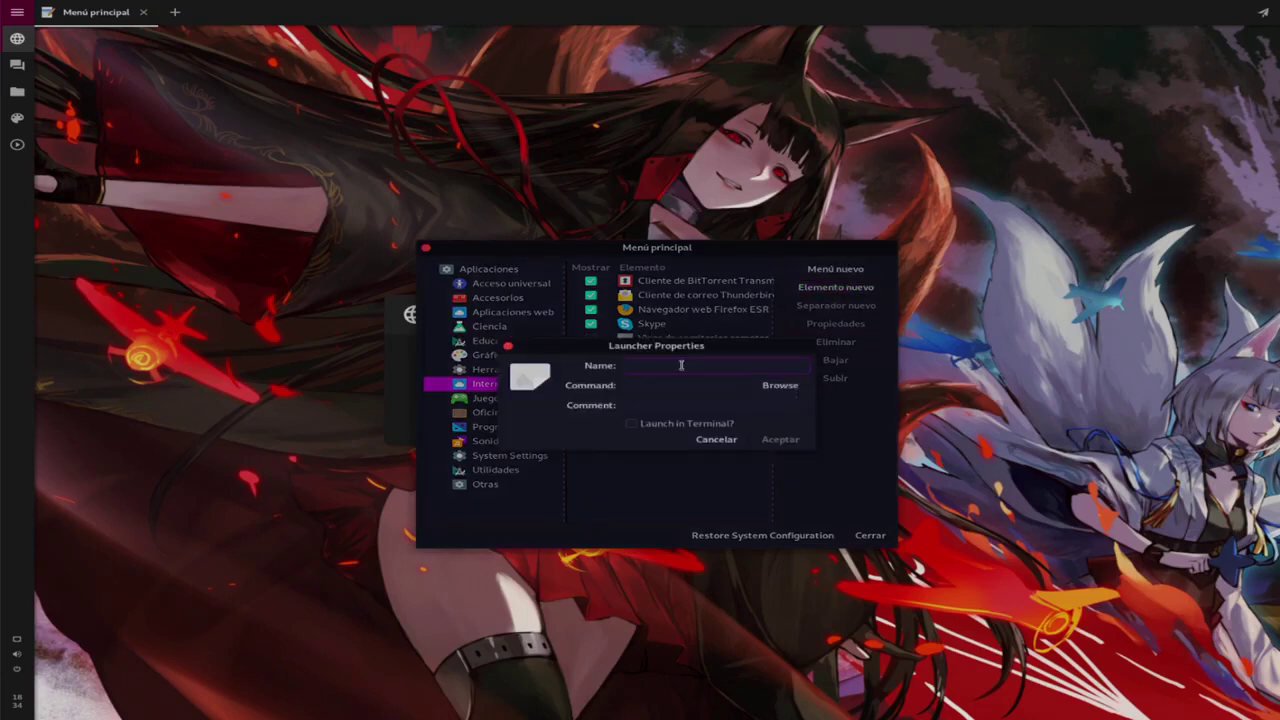
# - Name the new launcher "Firefox Developer Edition"
pyautogui.write('Firefox')
pyautogui.press('BackSpace')
pyautogui.write('Dele')
pyautogui.press('BackSpace')
pyautogui.press('BackSpace')
pyautogui.write('veloper Edition')
# - Set the launcher's command to the firefox program in /opt/firefox-fullstack and its comment to "Firefox del fullstack"
pyautogui.click(781, 389)
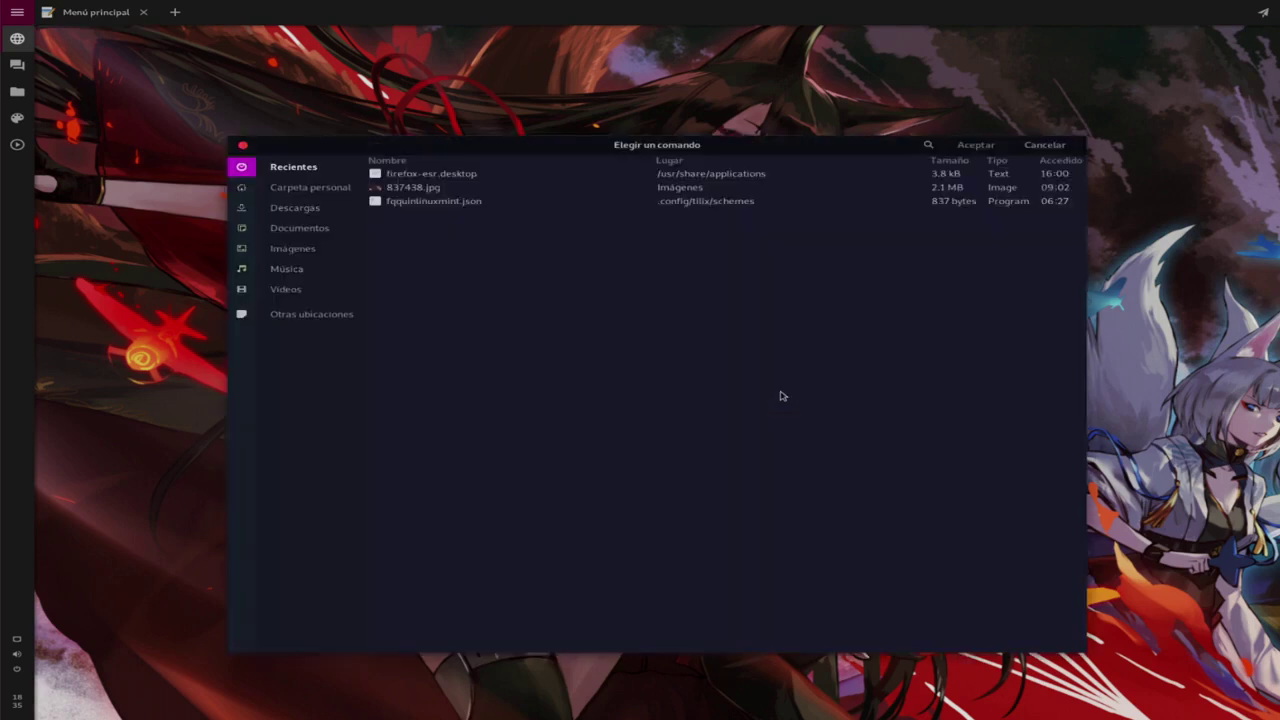
pyautogui.click(322, 318)
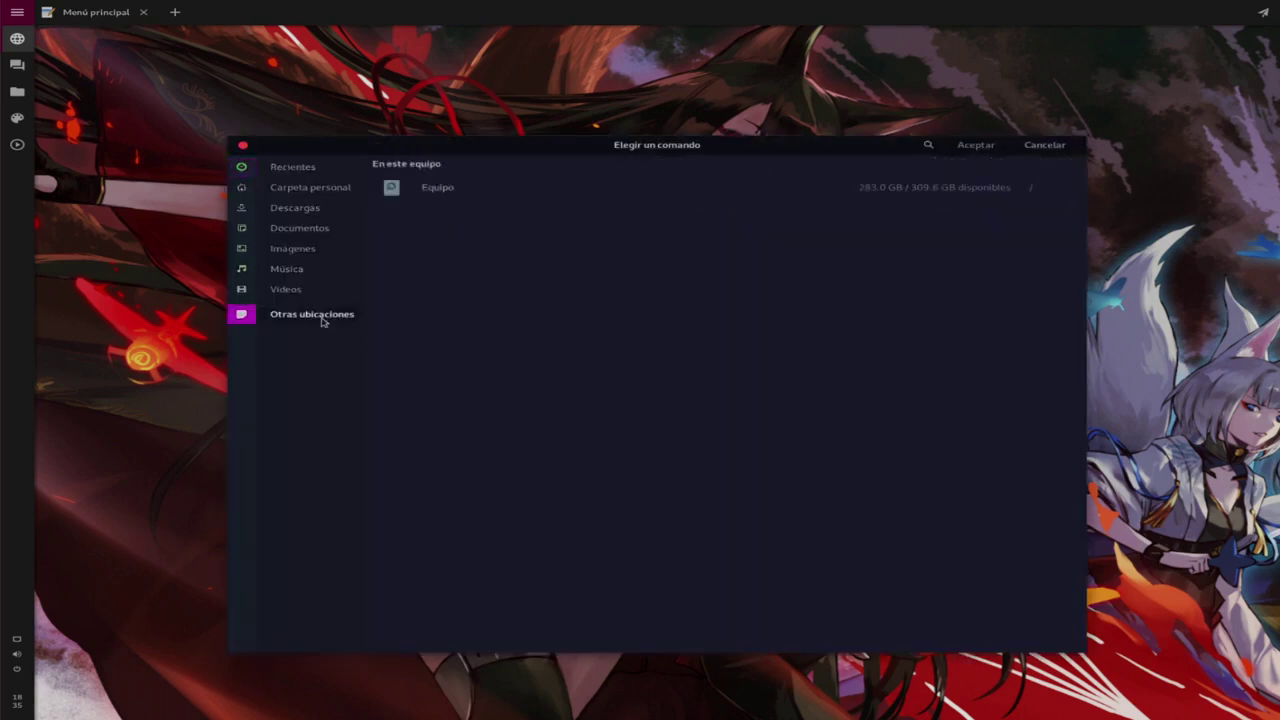
pyautogui.click(457, 192)
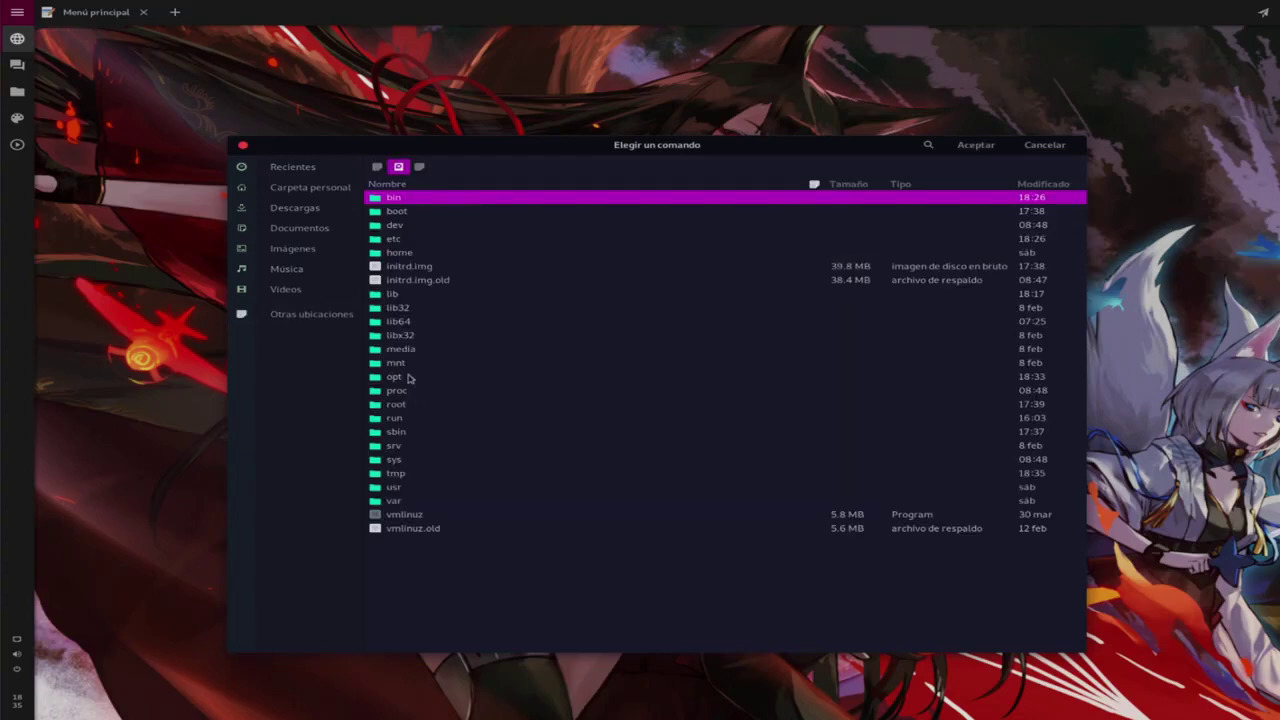
pyautogui.doubleClick(405, 377)
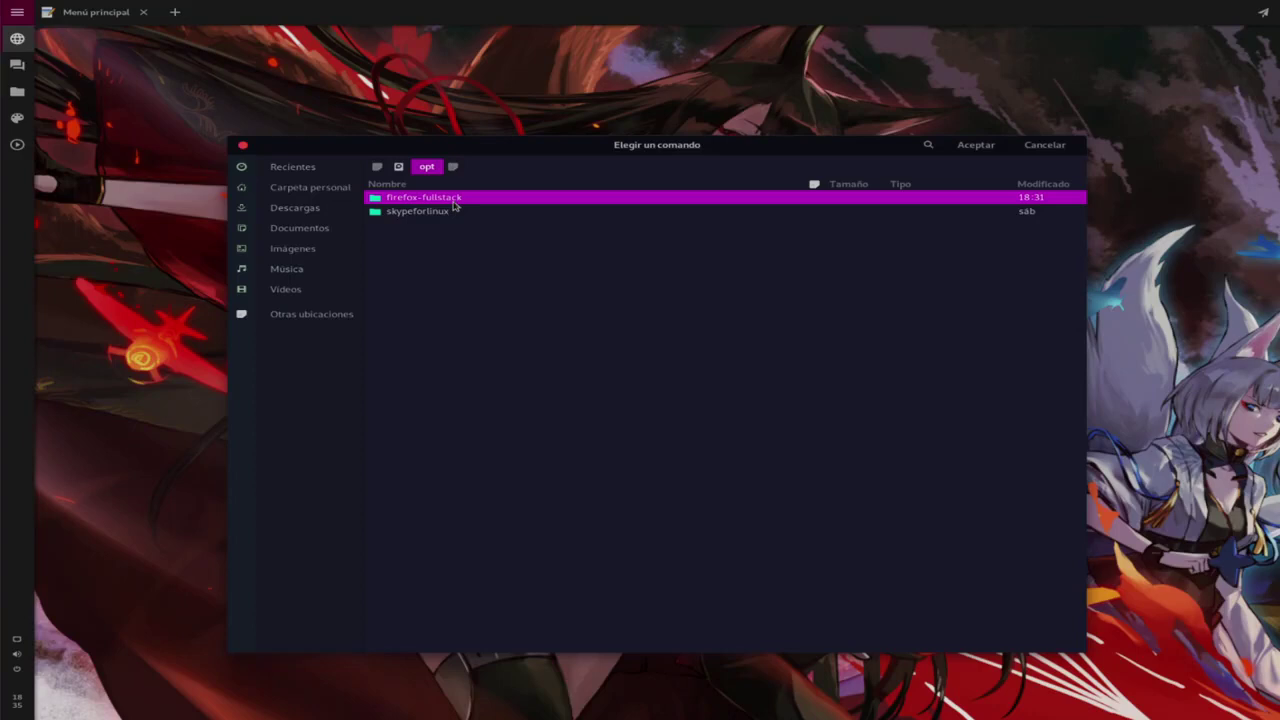
pyautogui.doubleClick(453, 203)
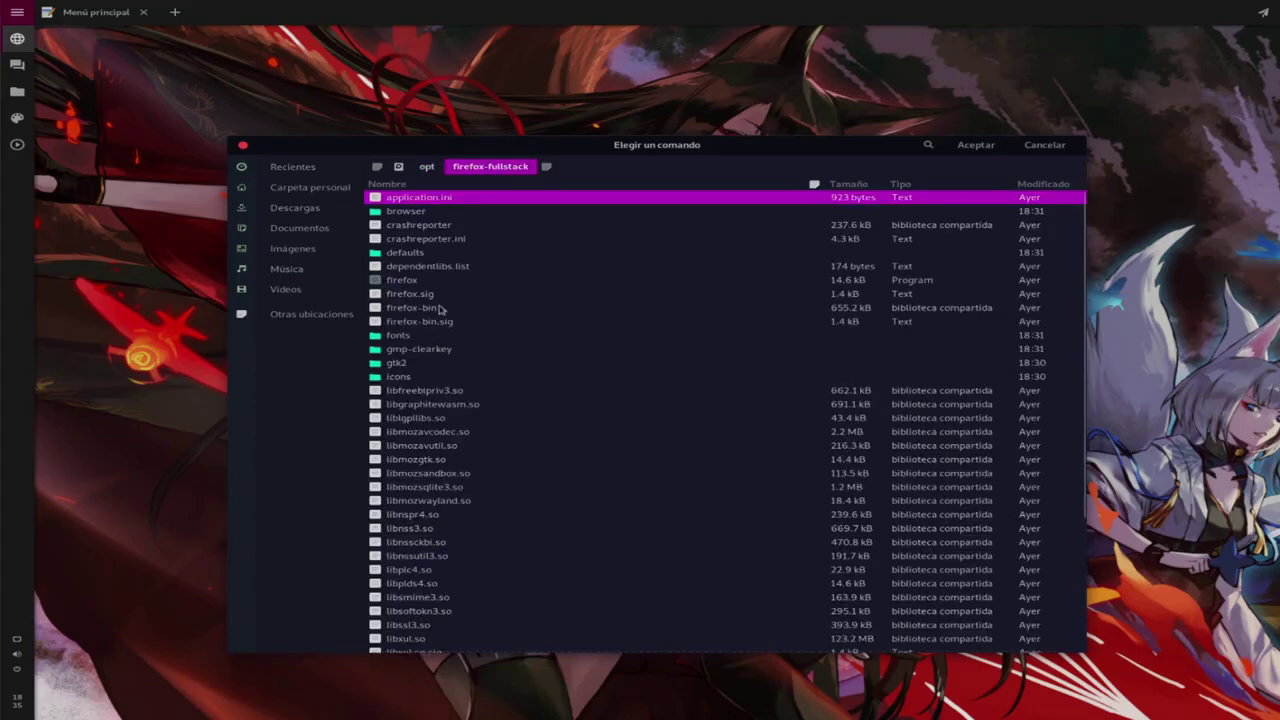
pyautogui.click(419, 282)
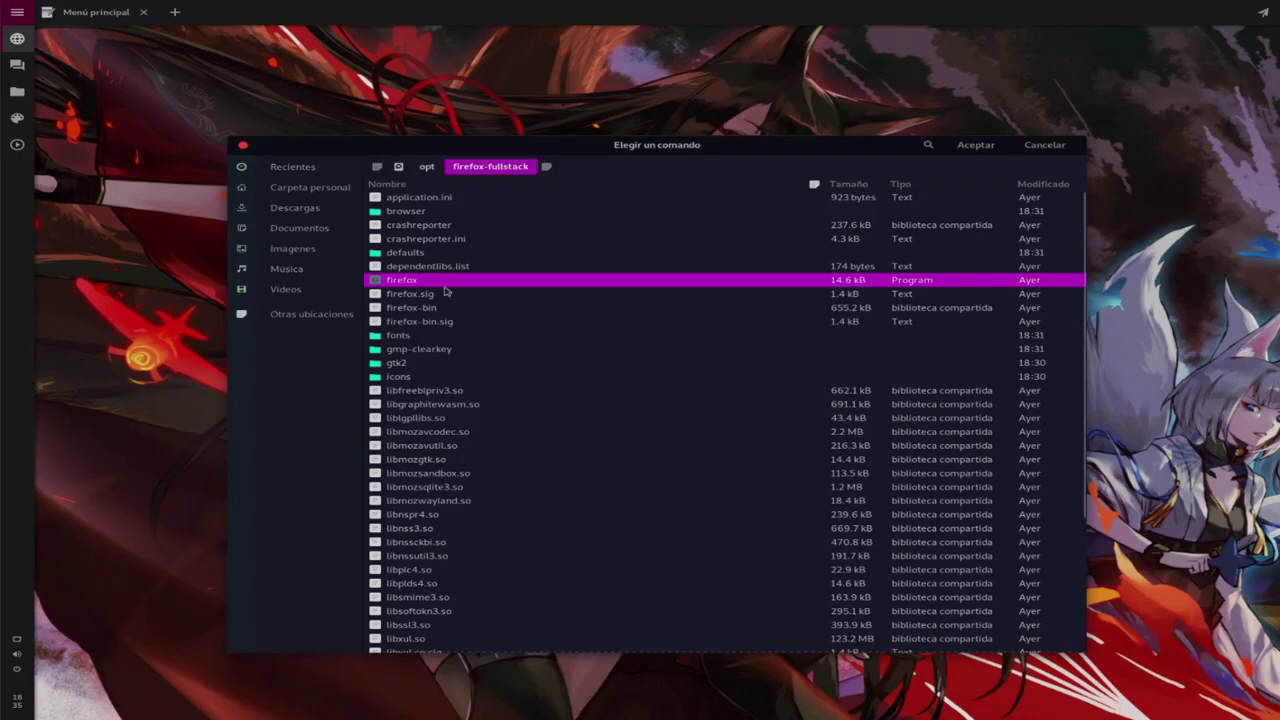
pyautogui.click(975, 146)
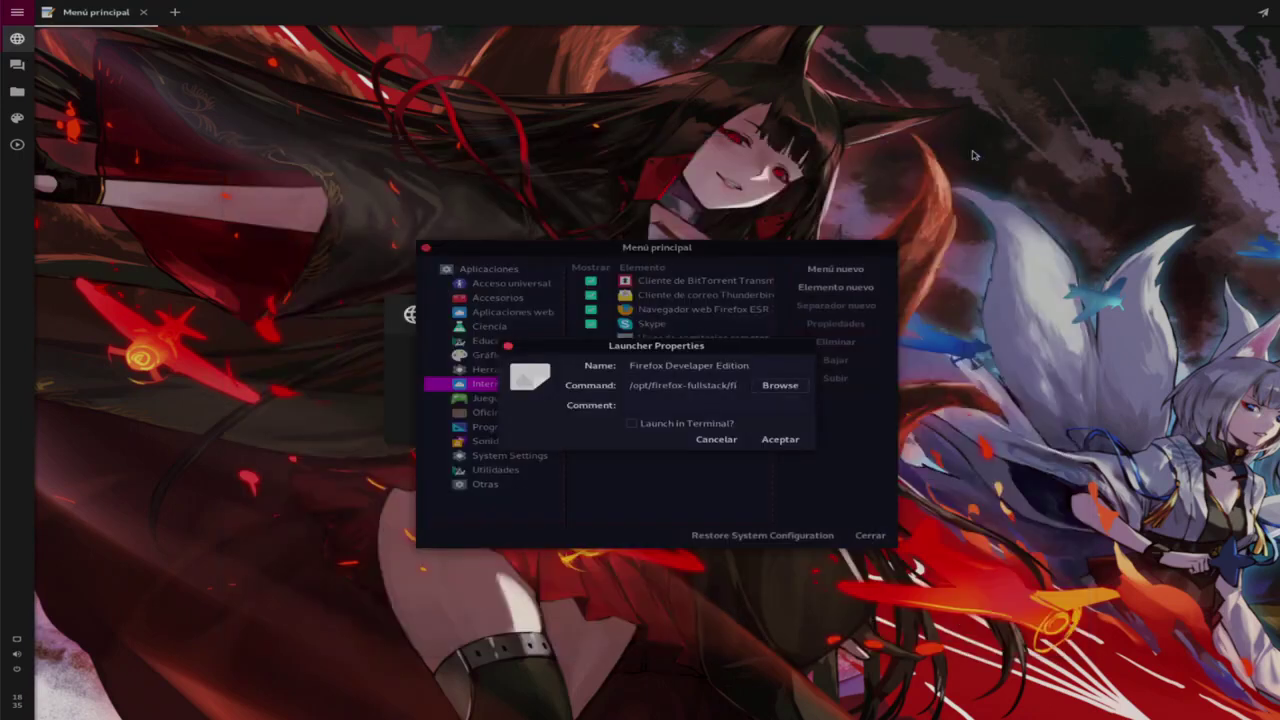
pyautogui.click(710, 402)
pyautogui.write('Firefox del fullstack')
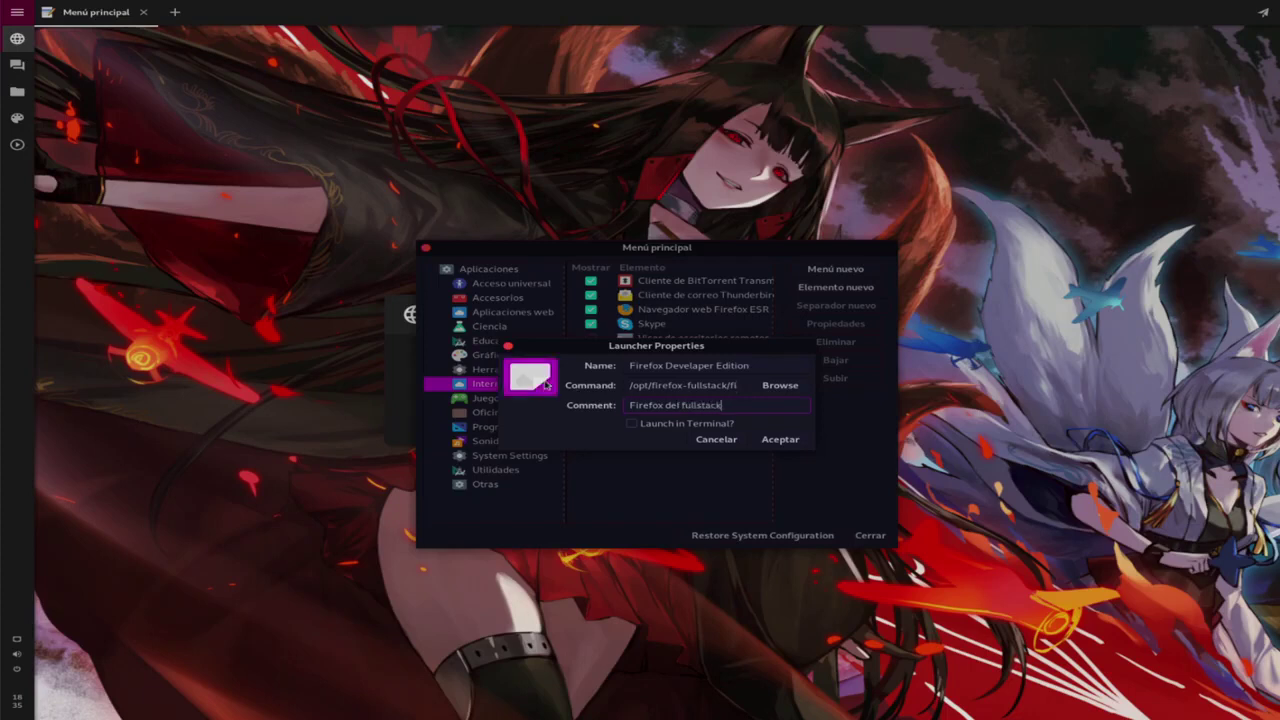
# - Set the launcher's icon to default128.png from /opt/firefox-fullstack/browser/chrome/icons/default
pyautogui.click(546, 386)
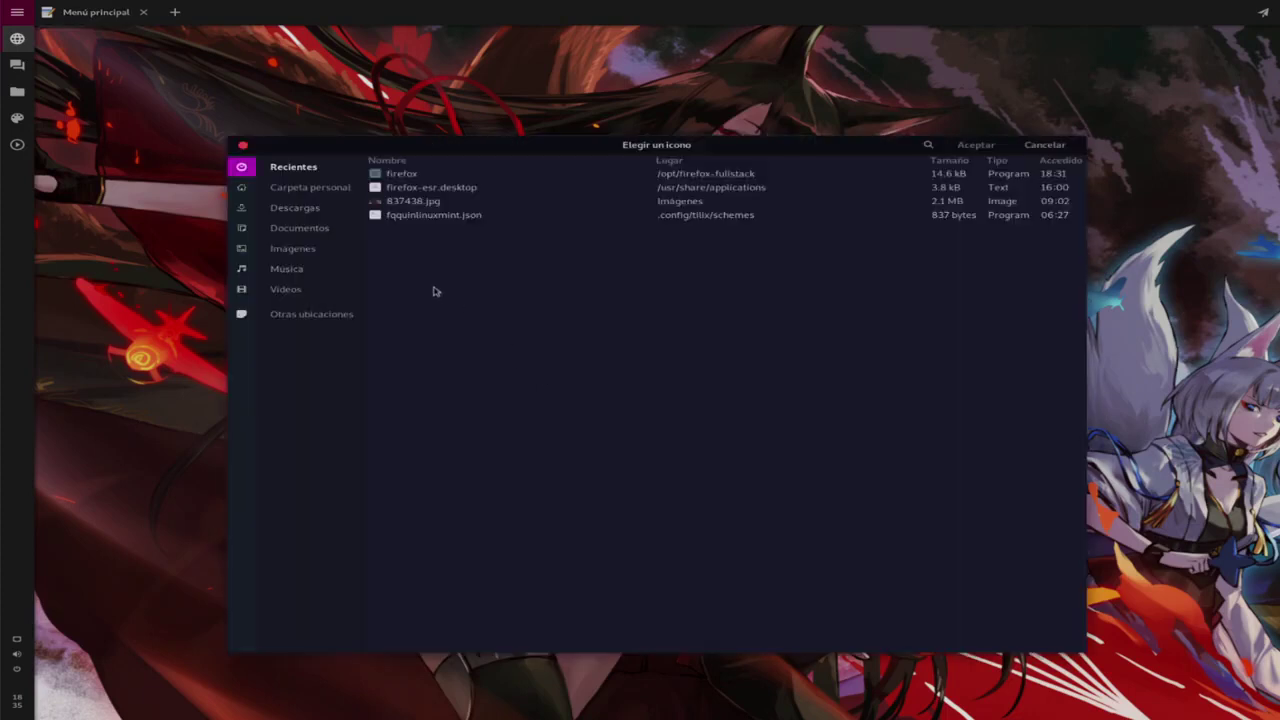
pyautogui.click(337, 316)
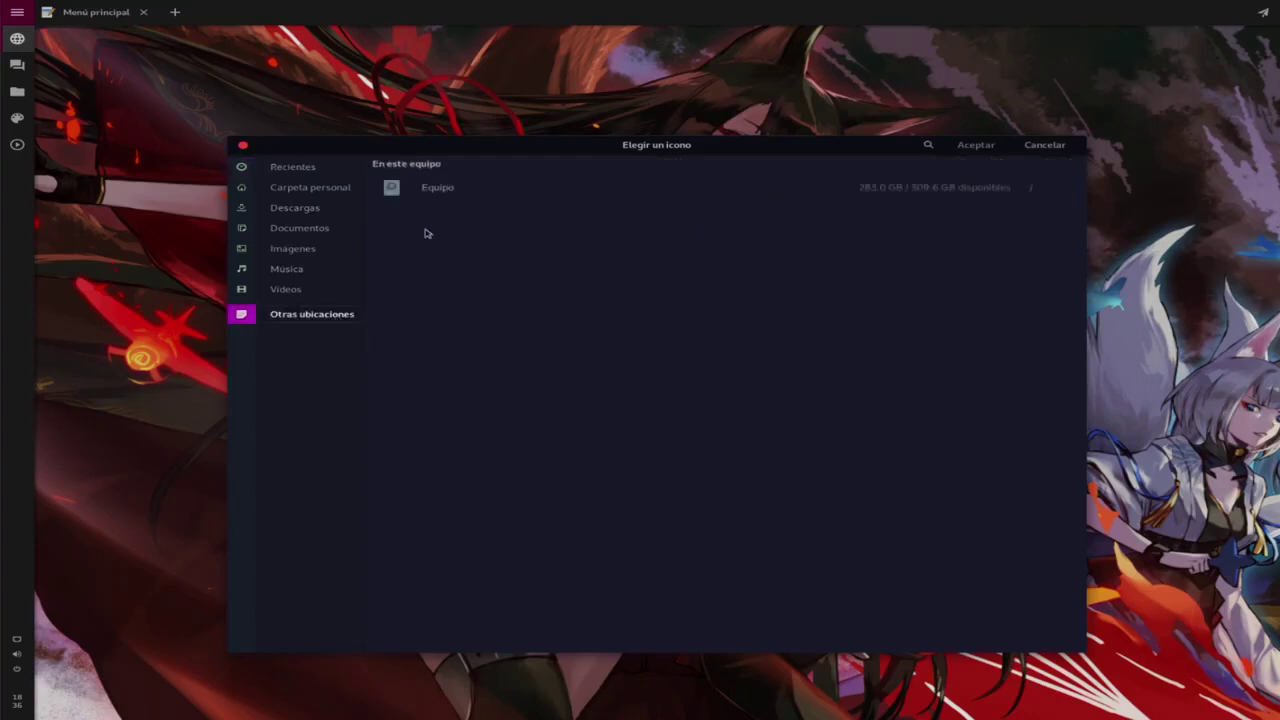
pyautogui.click(438, 190)
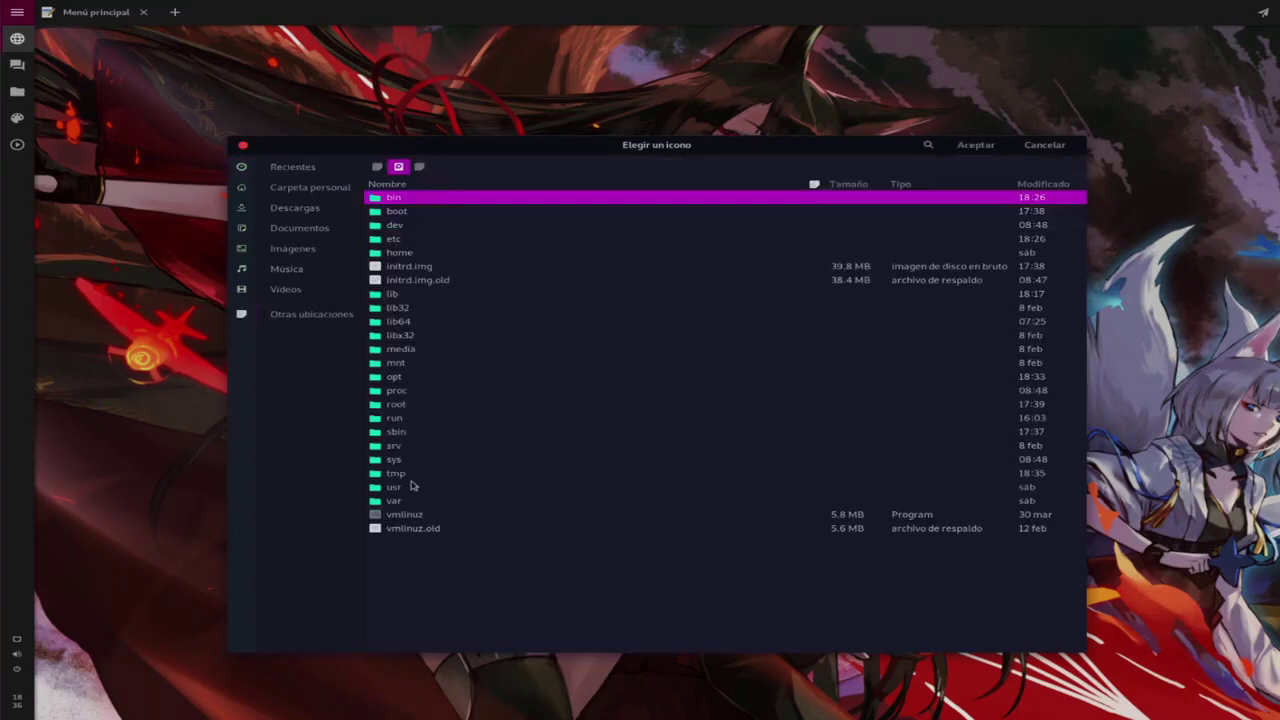
pyautogui.doubleClick(398, 381)
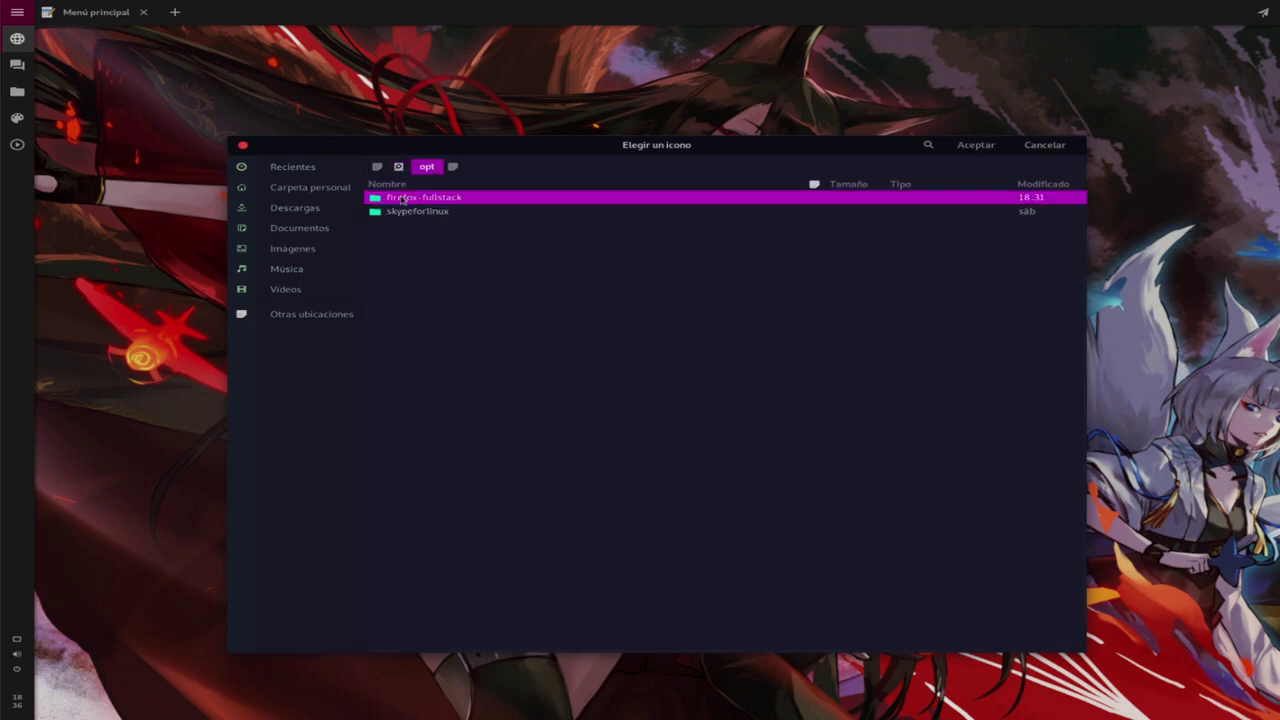
pyautogui.doubleClick(404, 199)
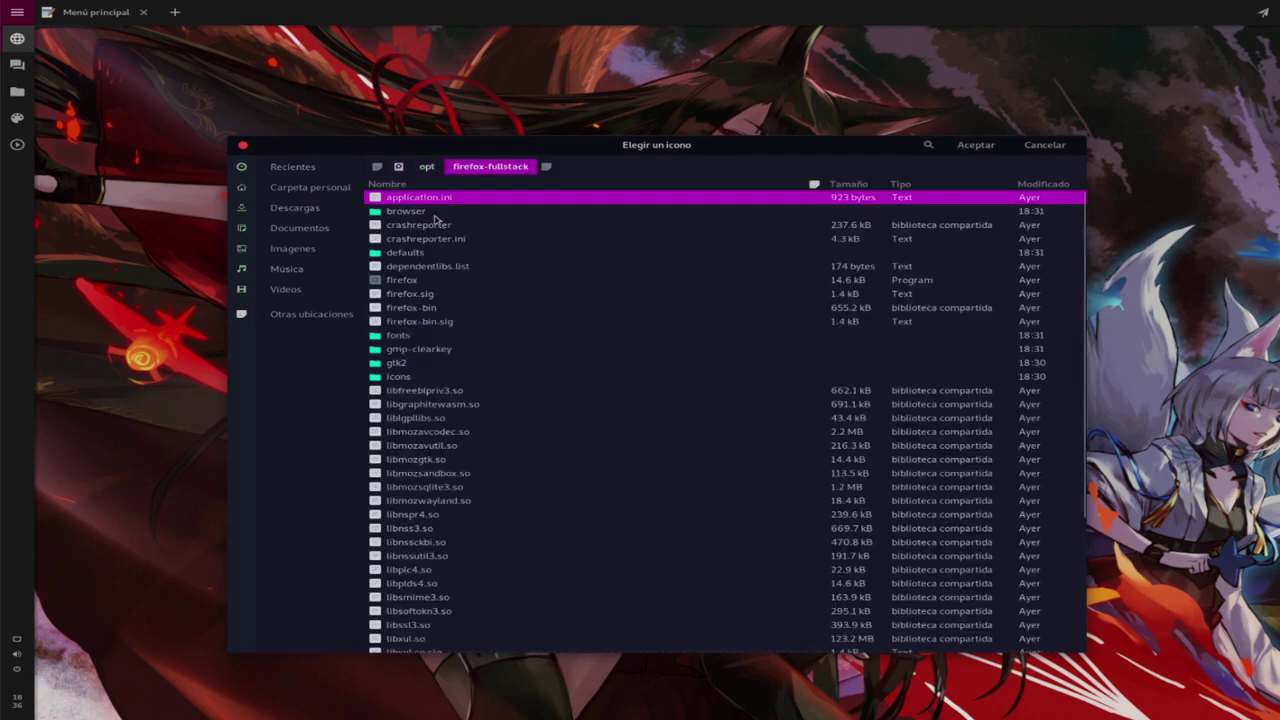
pyautogui.doubleClick(420, 212)
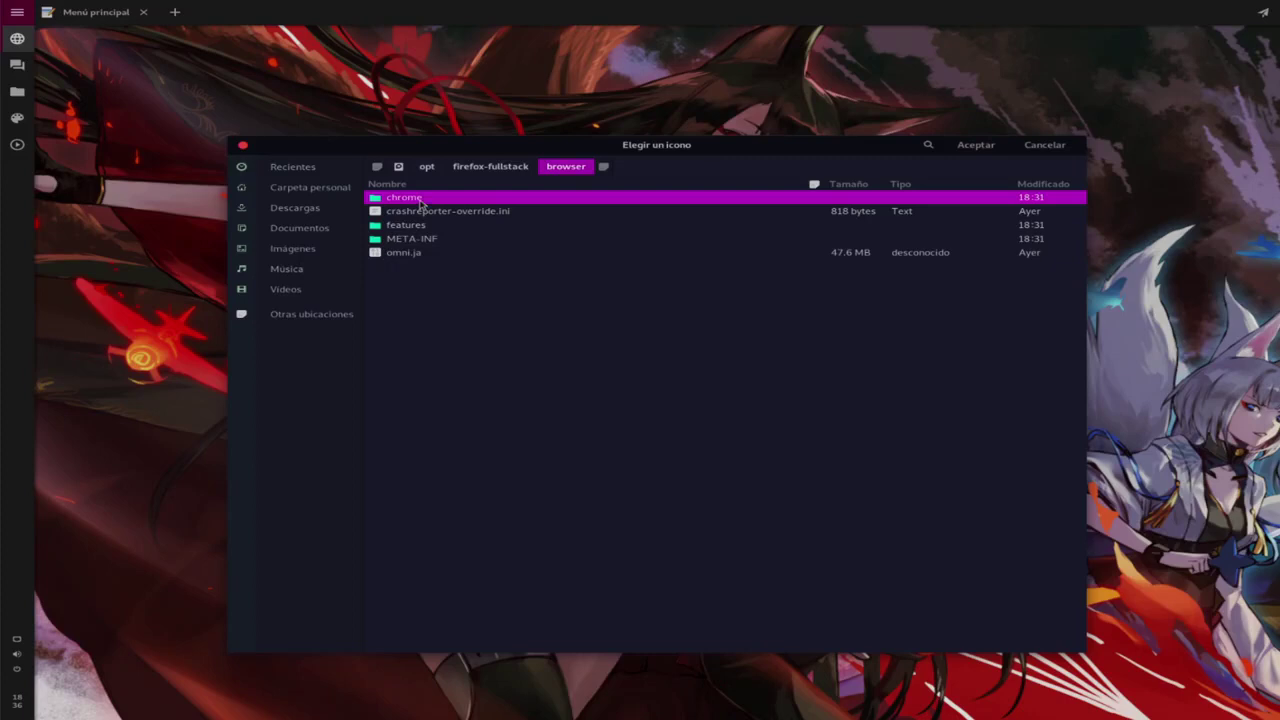
pyautogui.press('Return')
pyautogui.doubleClick(430, 203)
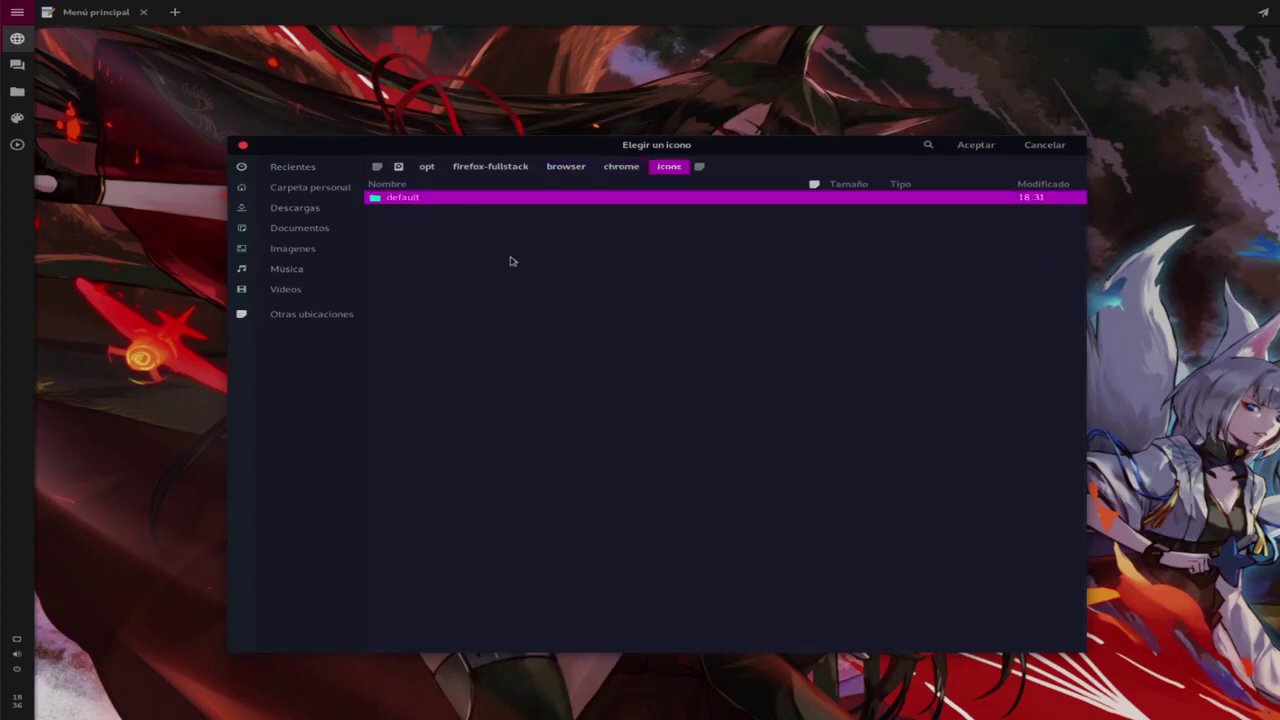
pyautogui.doubleClick(418, 199)
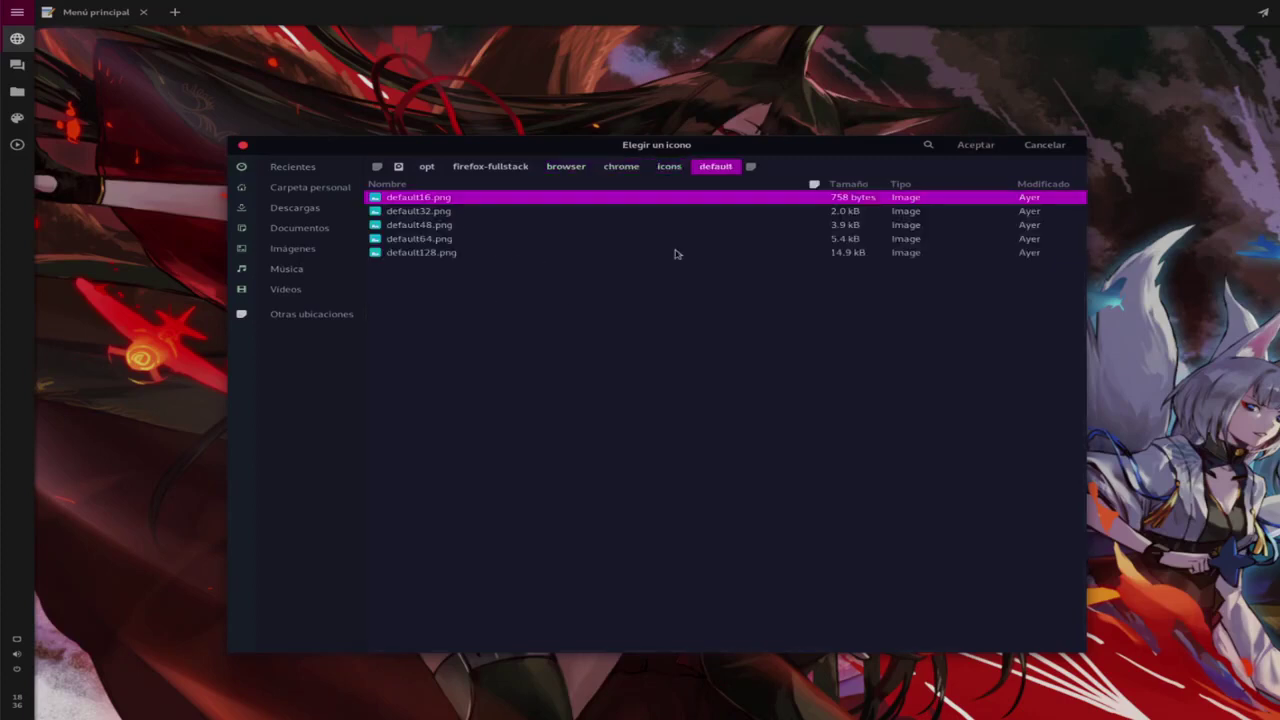
pyautogui.click(462, 256)
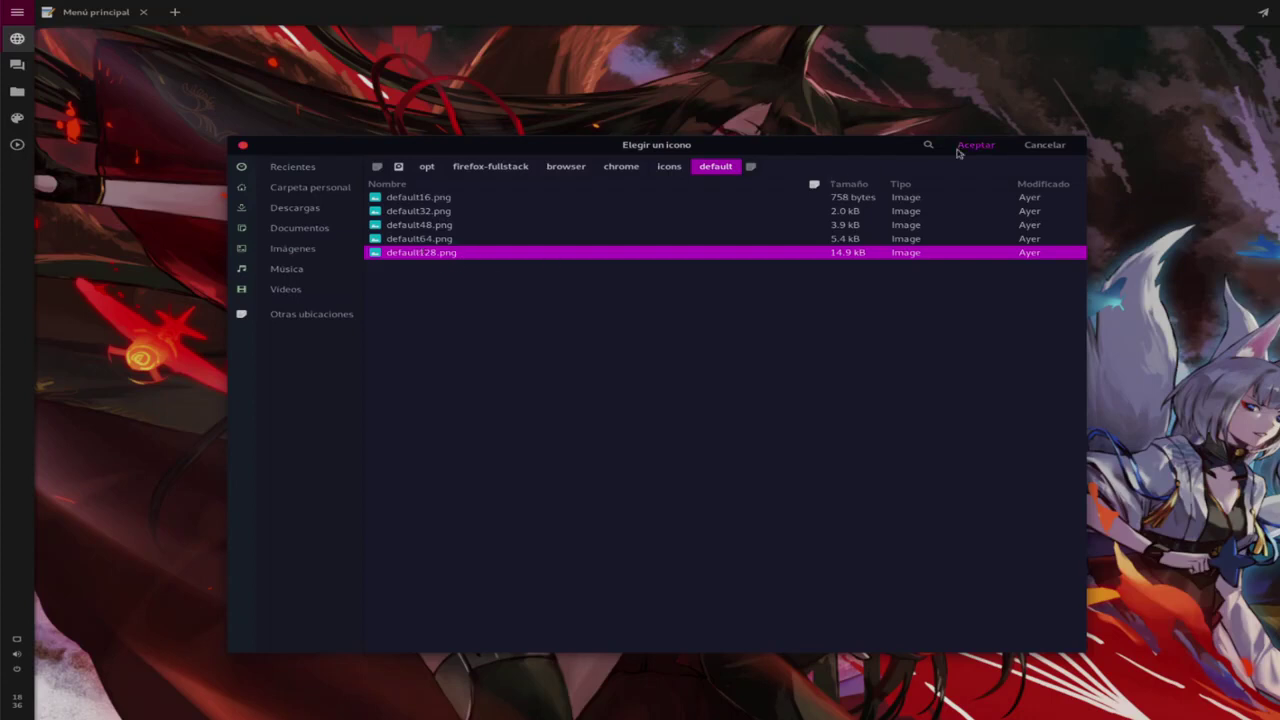
pyautogui.click(975, 146)
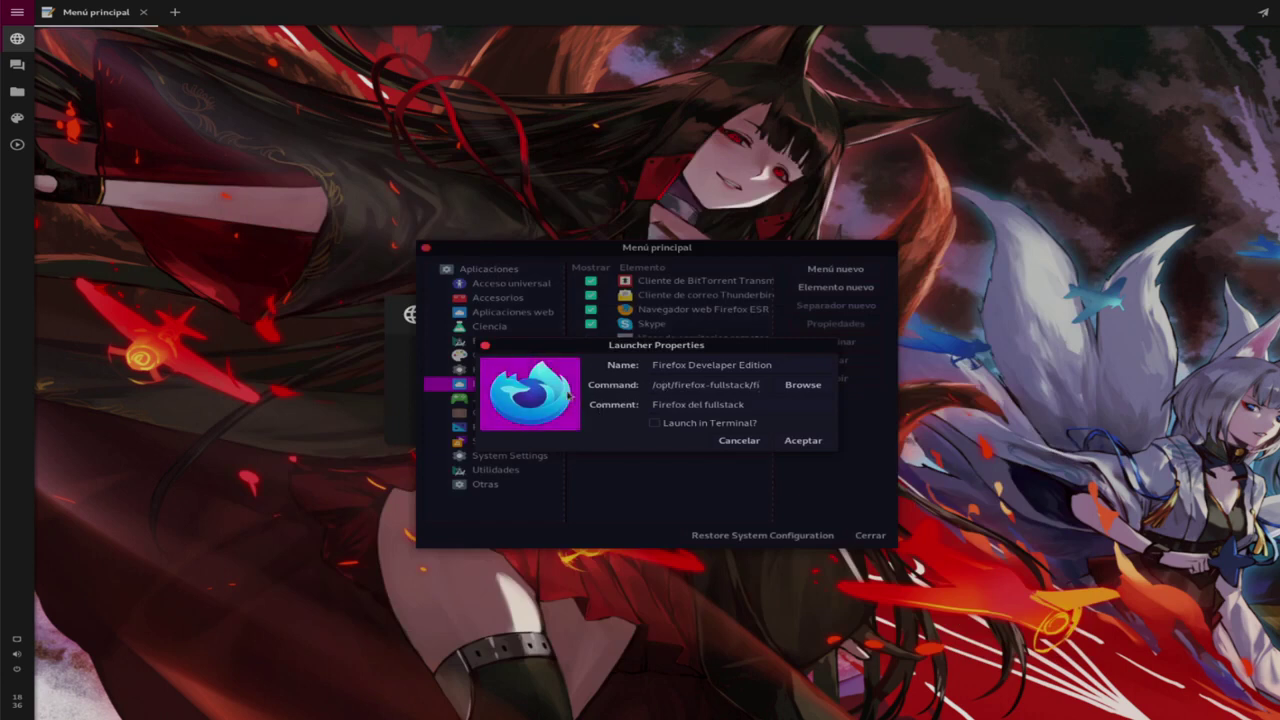
# - Check the end of the launcher's command path and save the new launcher
pyautogui.moveTo(690, 385); pyautogui.dragTo(752, 385)
pyautogui.click(752, 385)
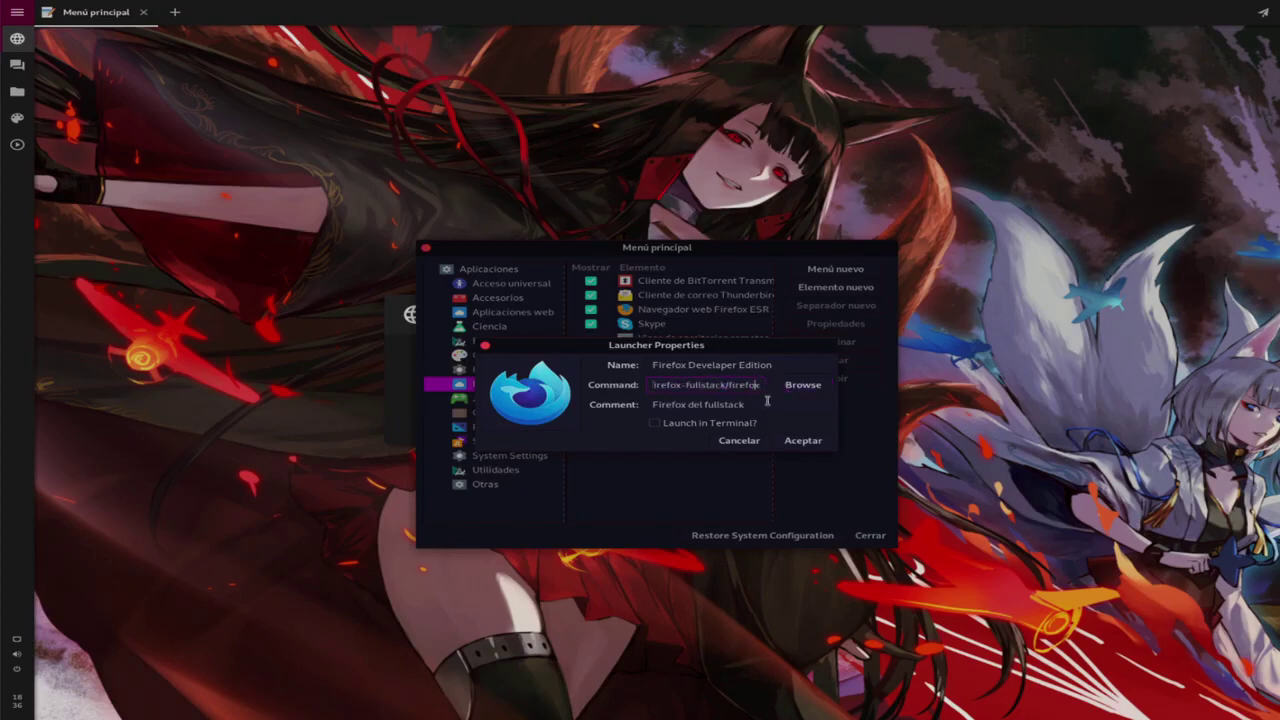
pyautogui.click(802, 440)
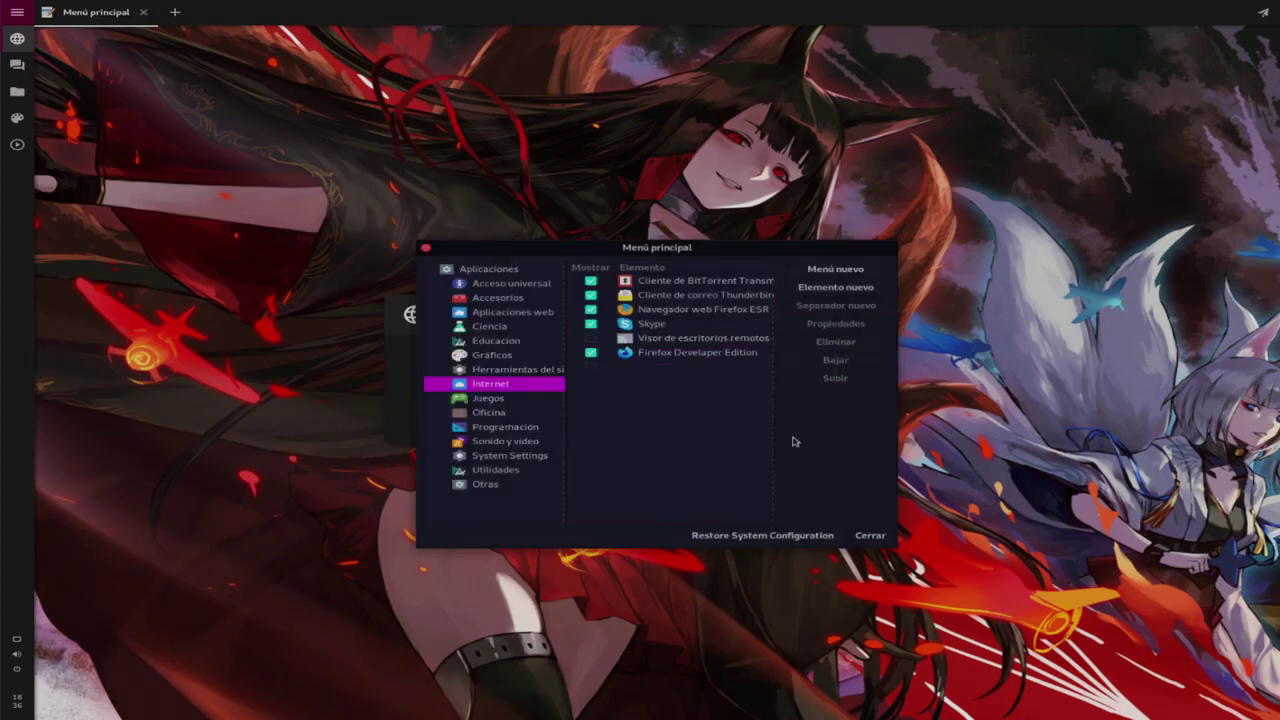
# - Move the Firefox Developer Edition entry up to just above Navegador web Firefox ESR and close the menu editor
pyautogui.click(712, 356)
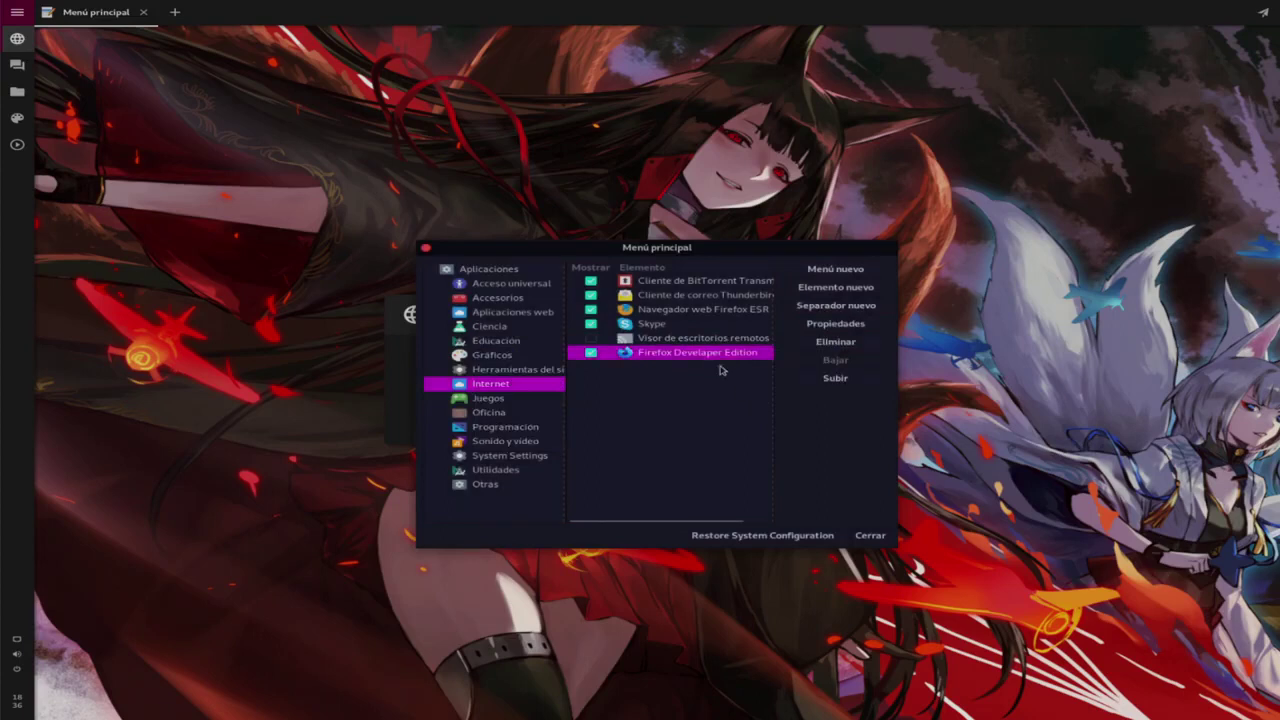
pyautogui.click(831, 380)
pyautogui.click(830, 383)
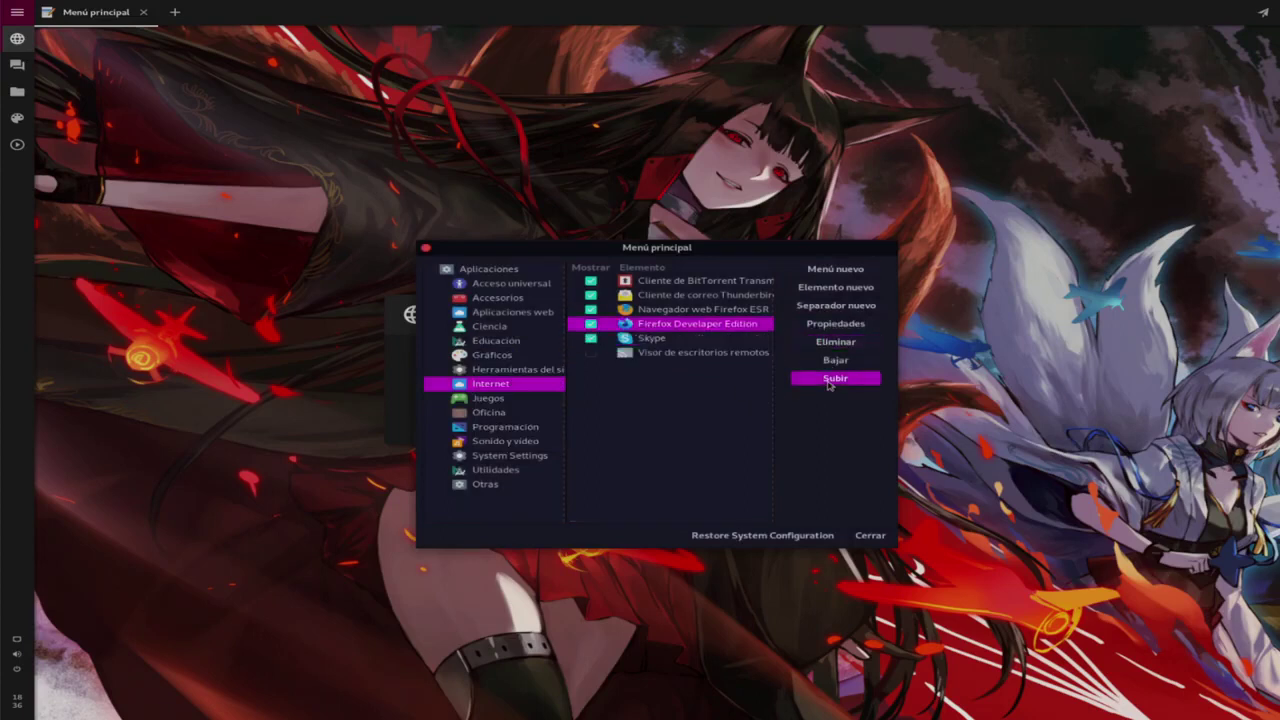
pyautogui.click(829, 385)
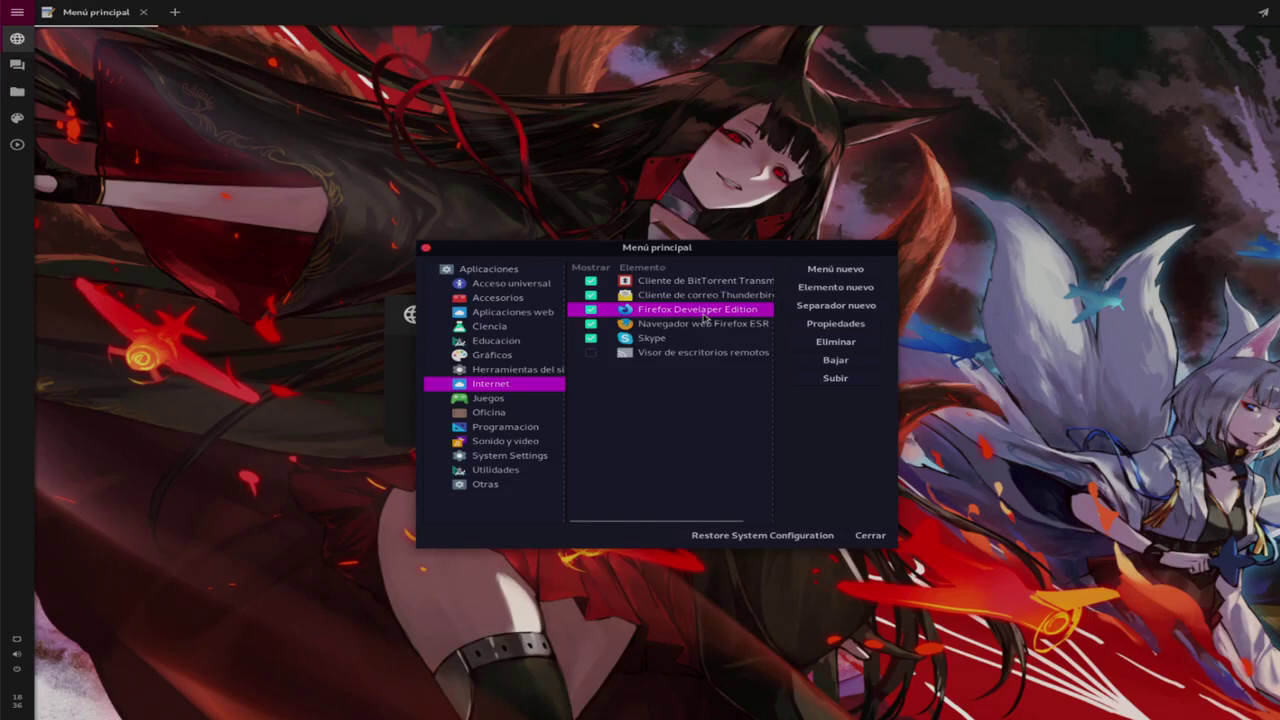
pyautogui.click(866, 536)
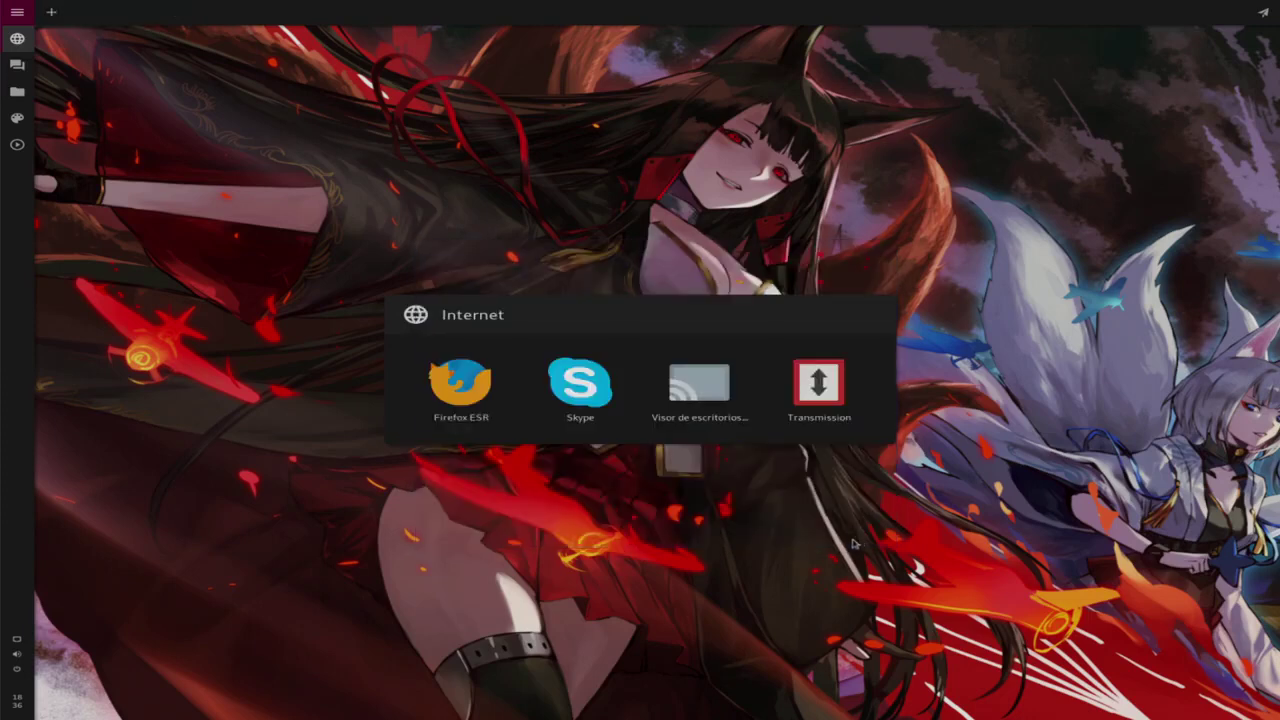
# - Launch Firefox Developer Edition from the applications overview, dismiss the new-profile notice and close the privacy notice page
pyautogui.click(18, 14)
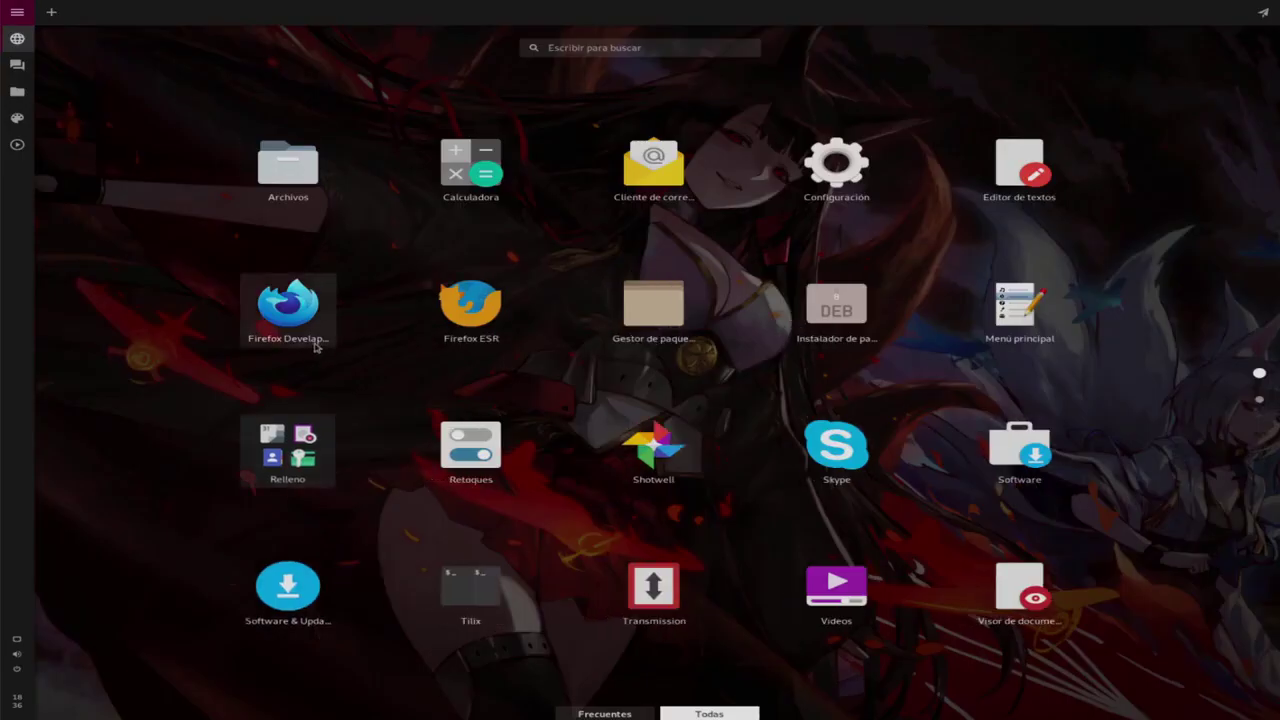
pyautogui.click(303, 290)
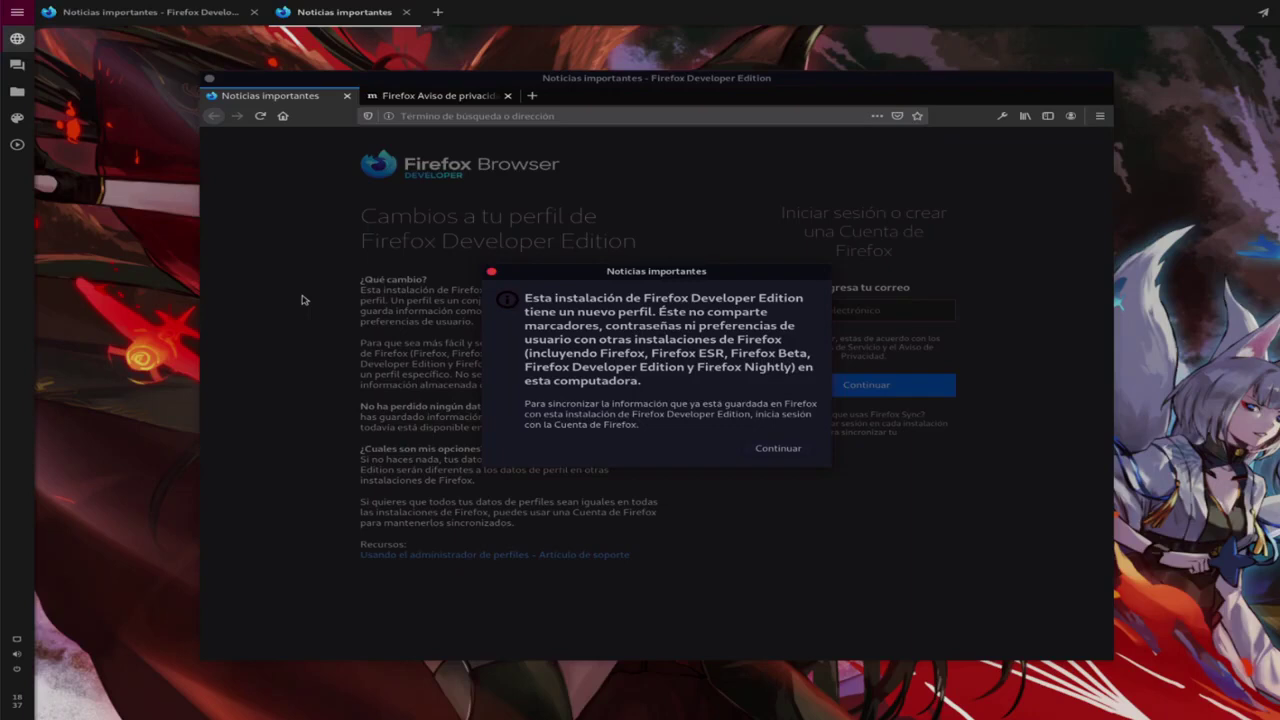
pyautogui.click(784, 450)
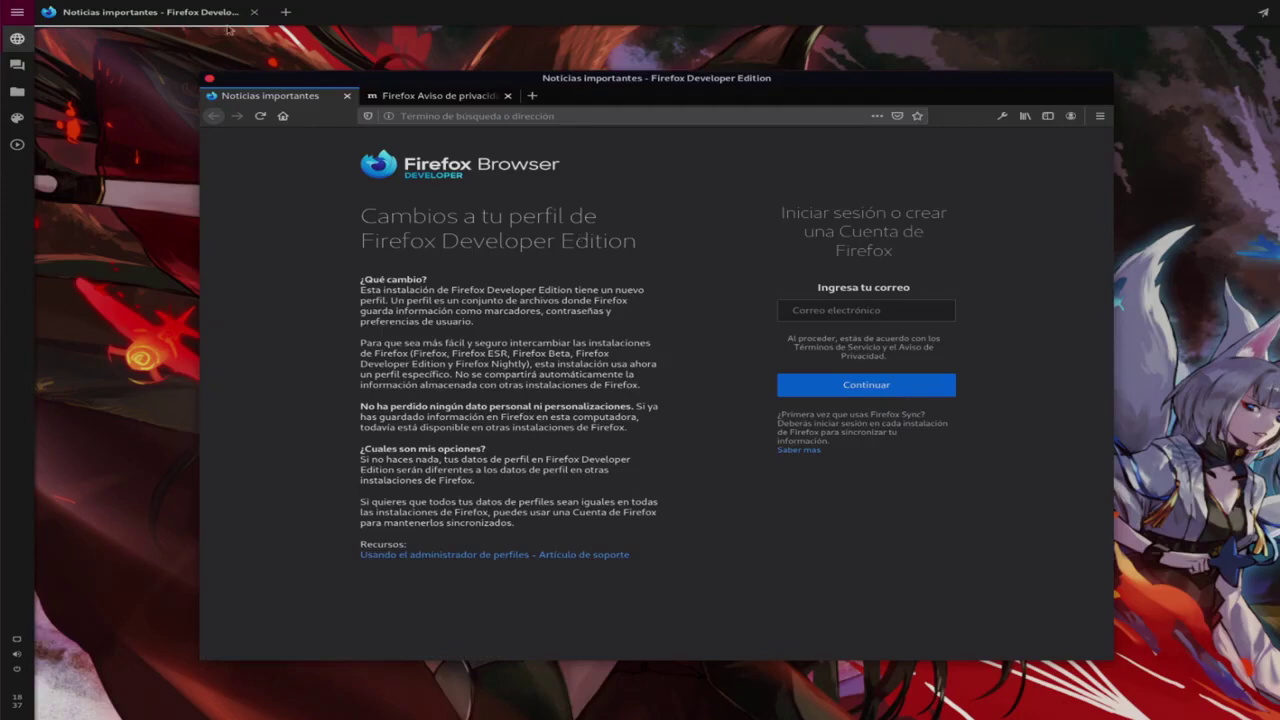
pyautogui.click(485, 96)
pyautogui.click(507, 96)
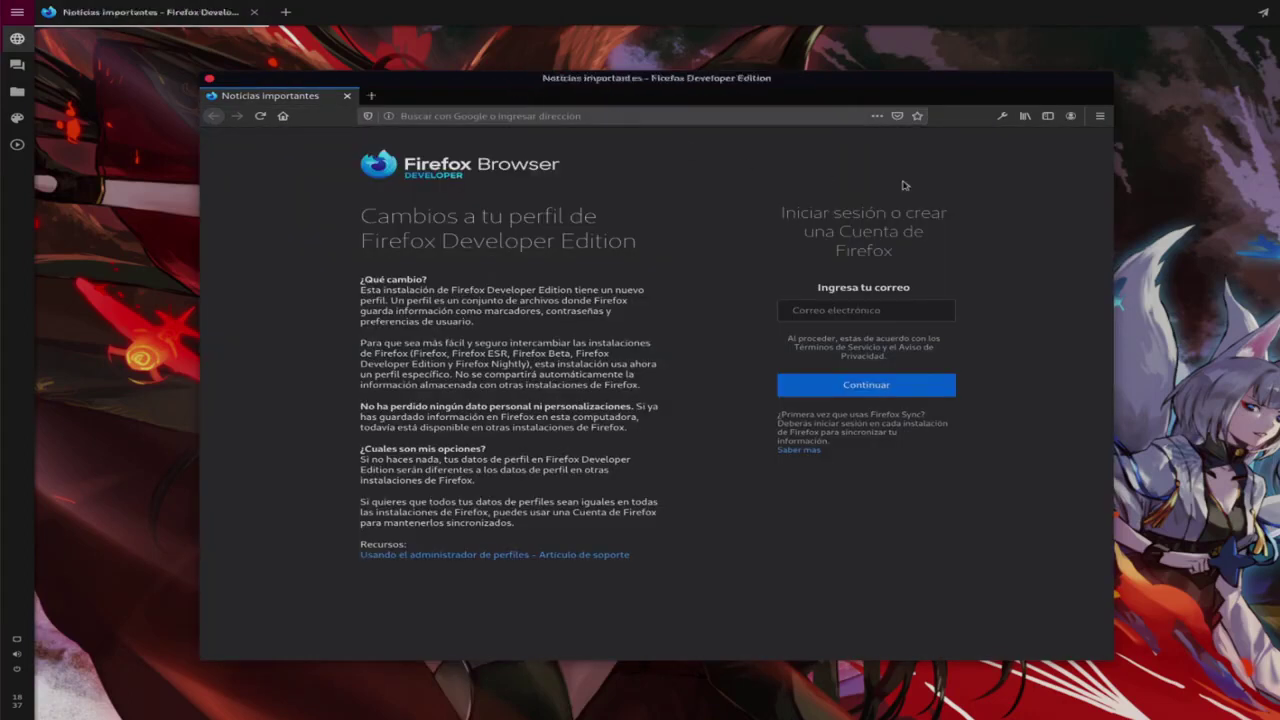
# - Show the version information of Firefox Developer Edition and move its window clear of the browser page
pyautogui.moveTo(853, 87); pyautogui.dragTo(726, 64)
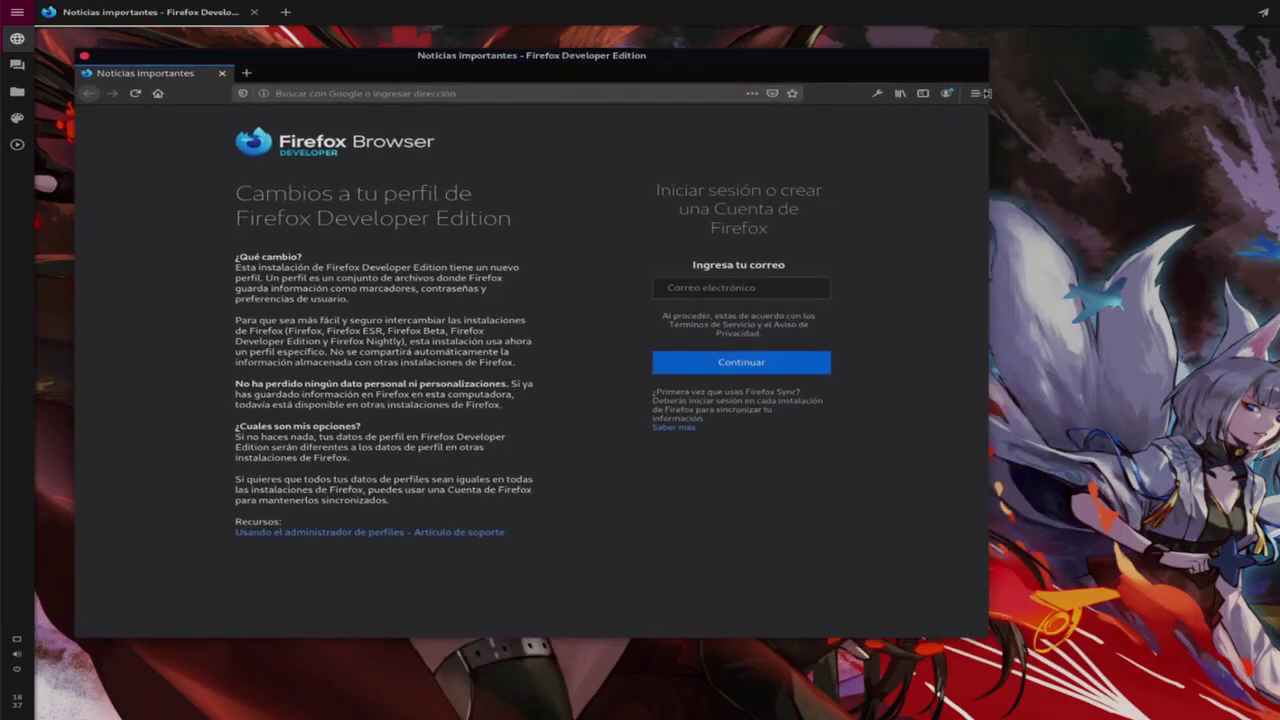
pyautogui.click(974, 95)
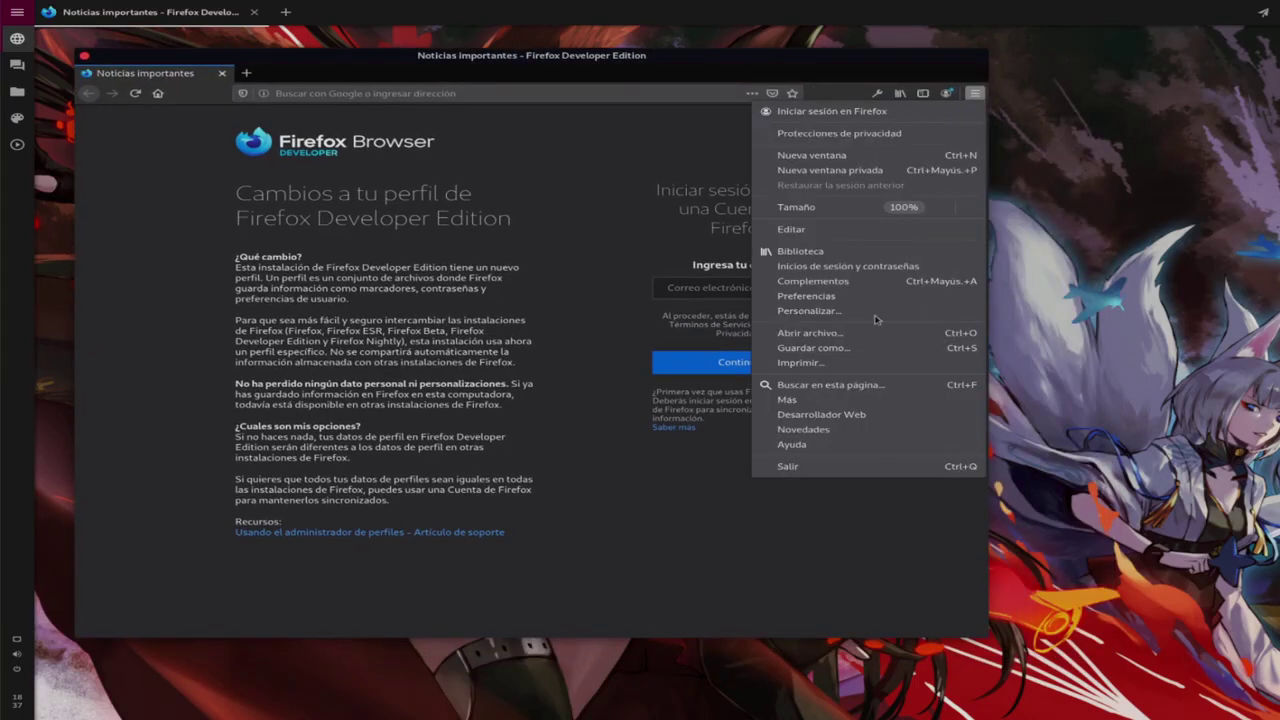
pyautogui.click(792, 447)
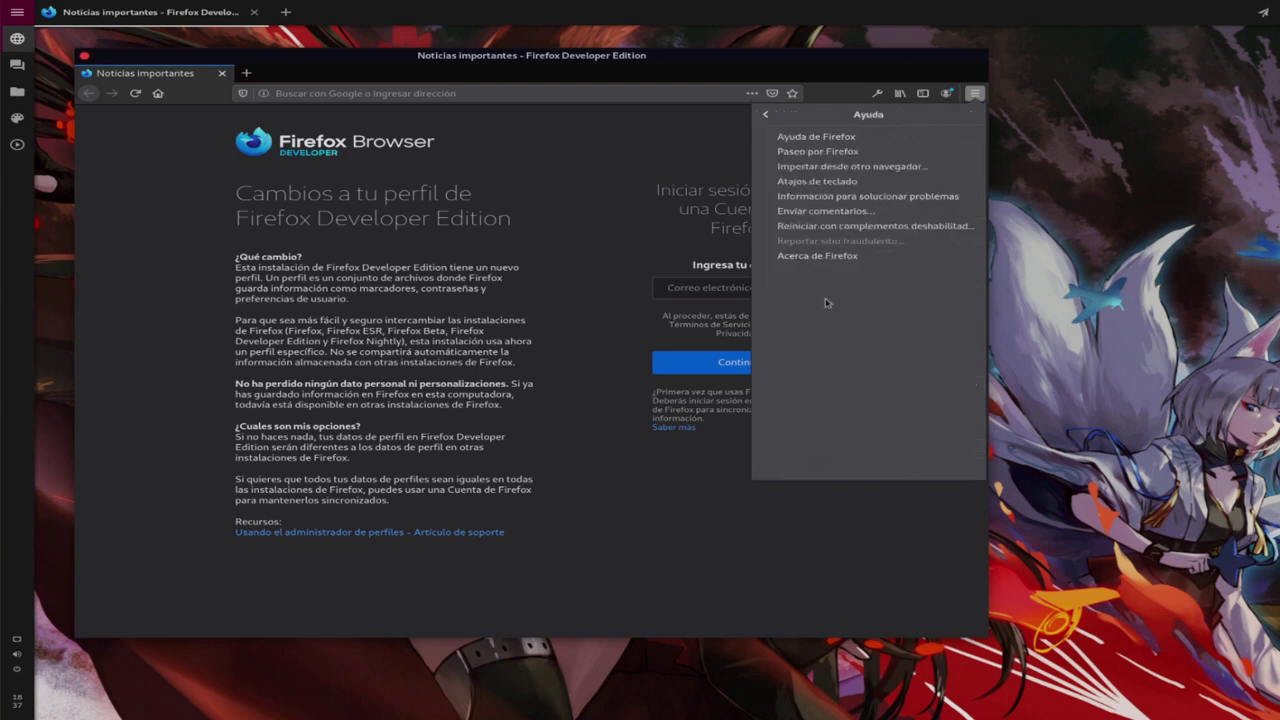
pyautogui.click(821, 258)
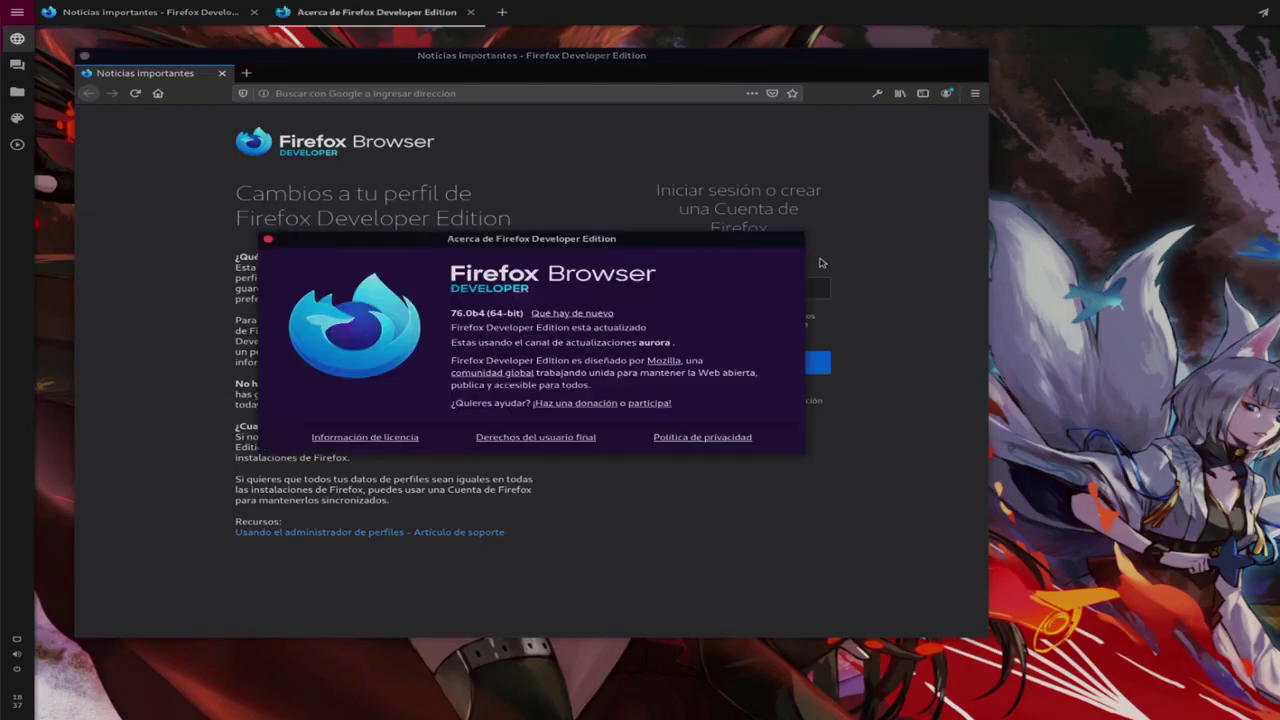
pyautogui.moveTo(613, 246); pyautogui.dragTo(988, 470)
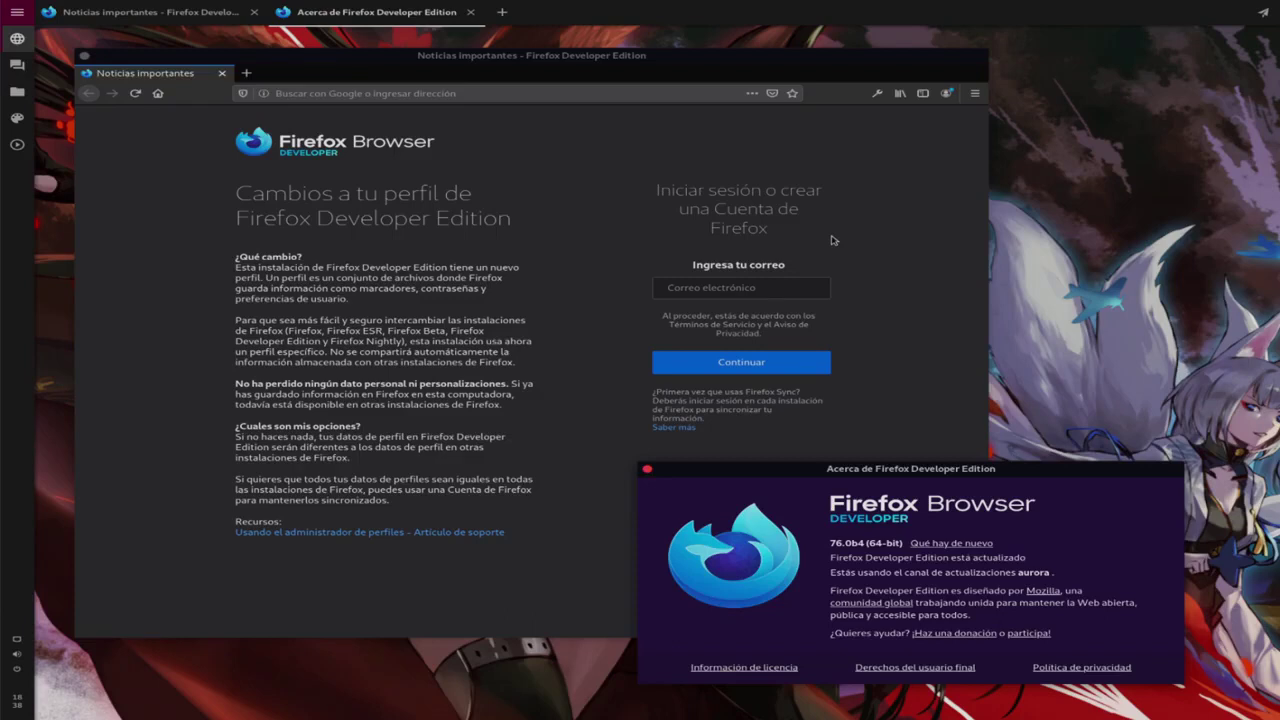
# - Customize the browser with the Oscuro theme and Compacta density, and close the customization page
pyautogui.click(975, 94)
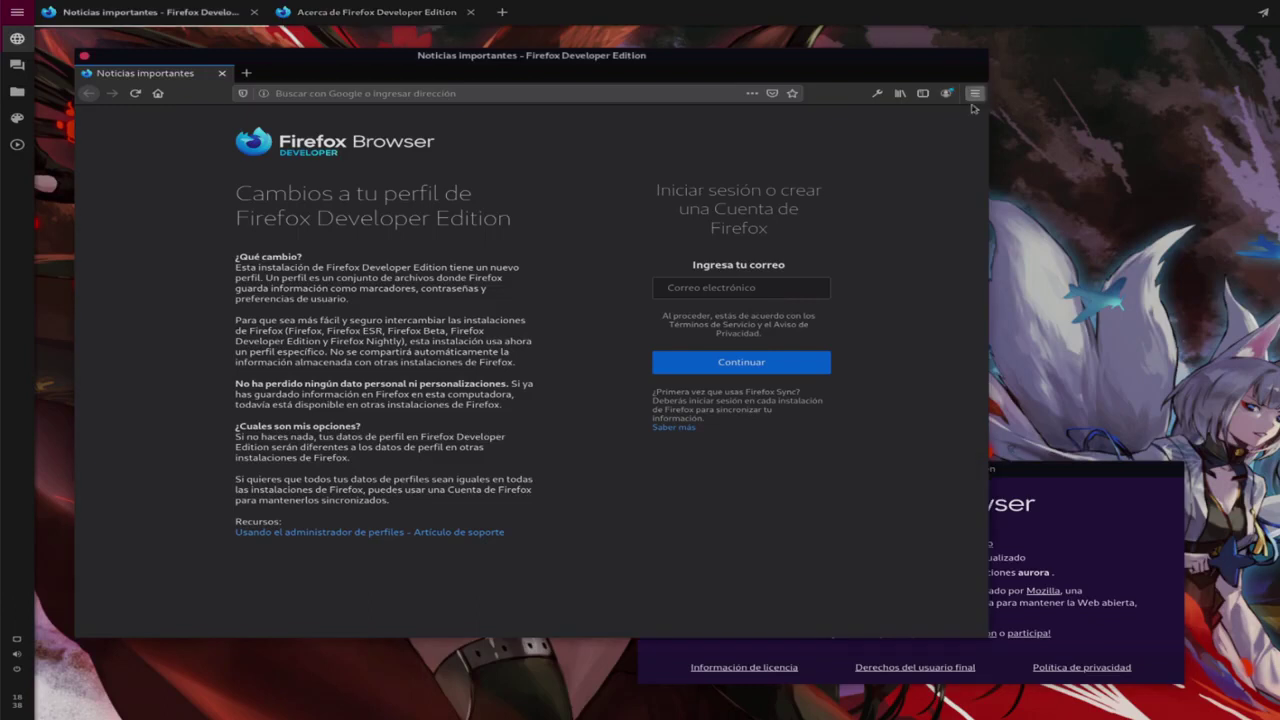
pyautogui.click(835, 315)
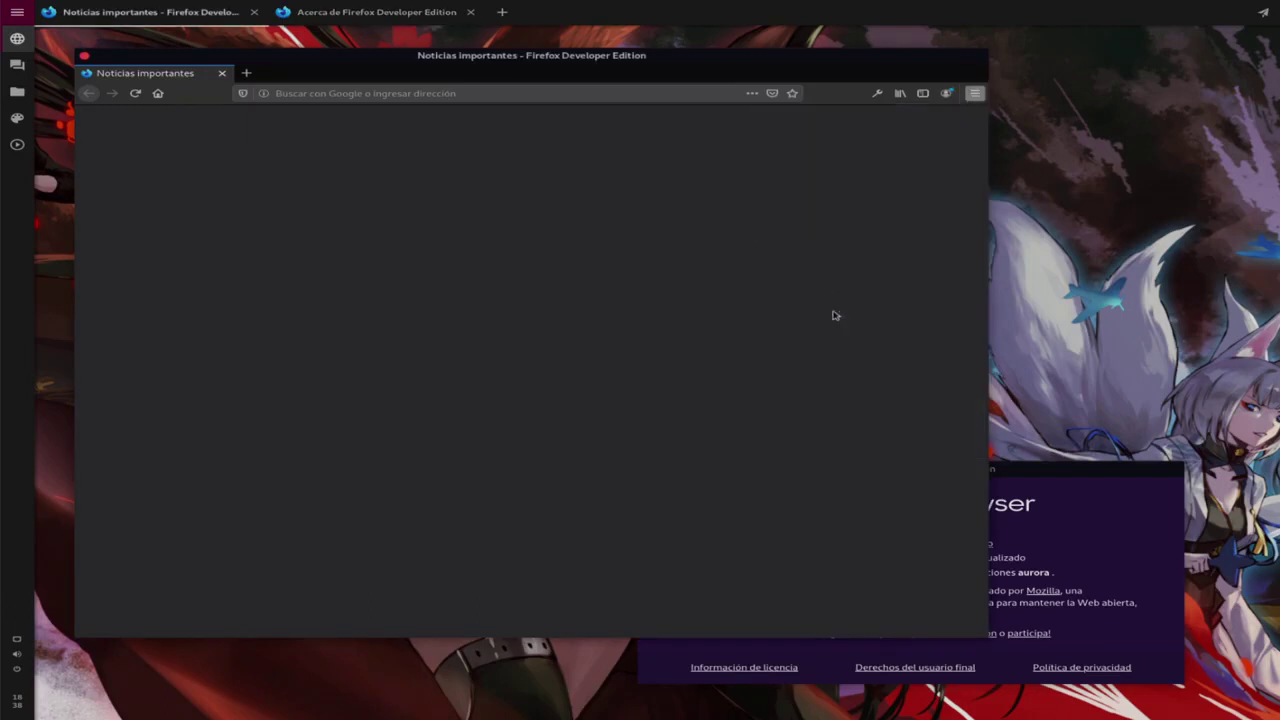
pyautogui.click(407, 626)
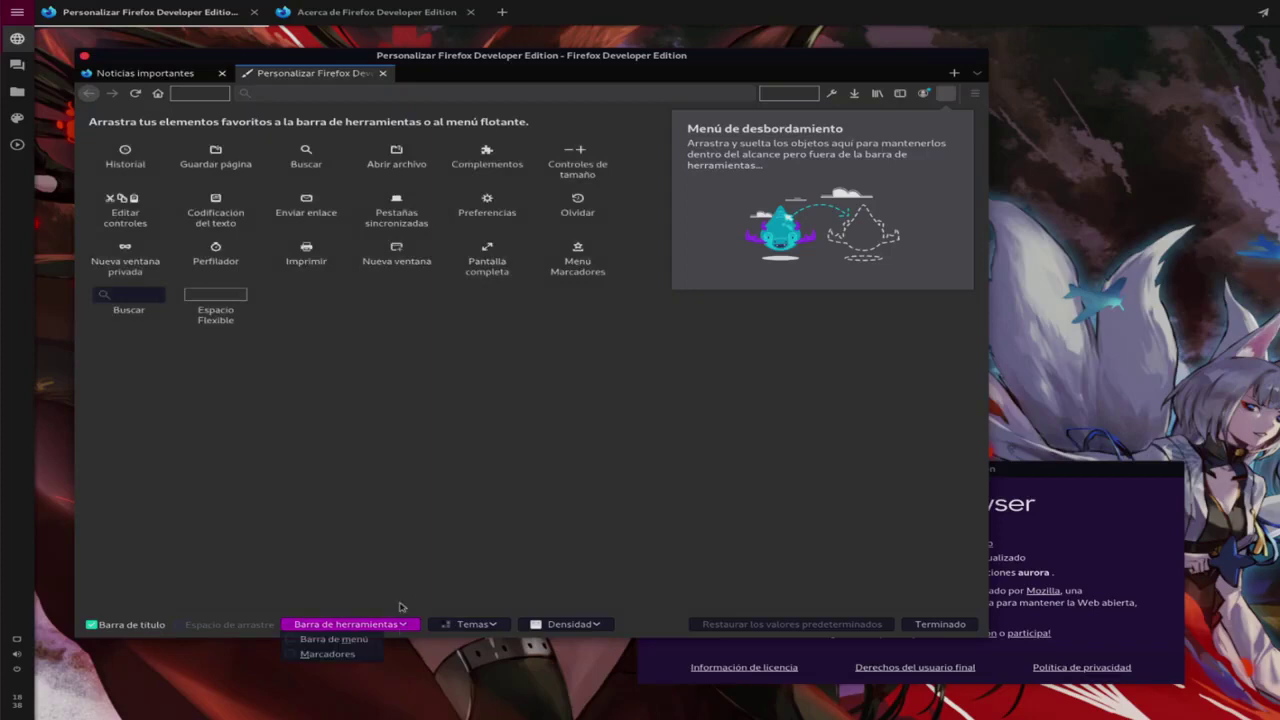
pyautogui.click(470, 624)
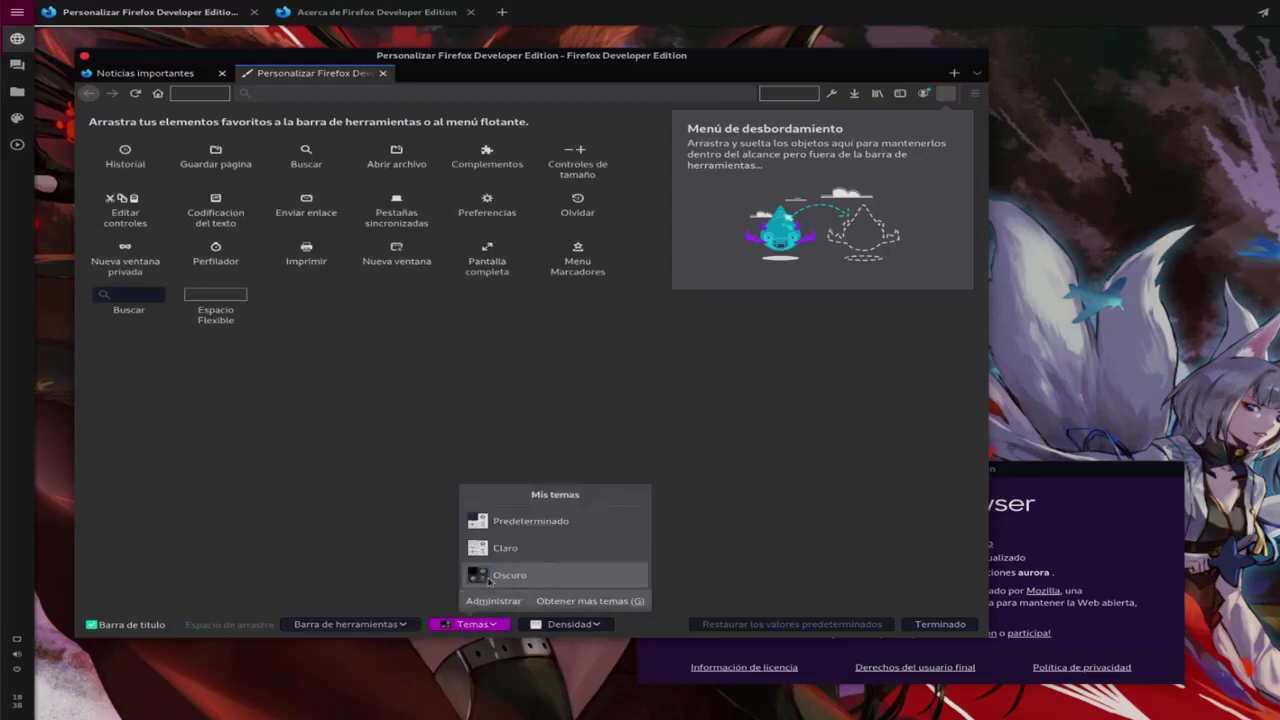
pyautogui.click(500, 575)
pyautogui.click(568, 624)
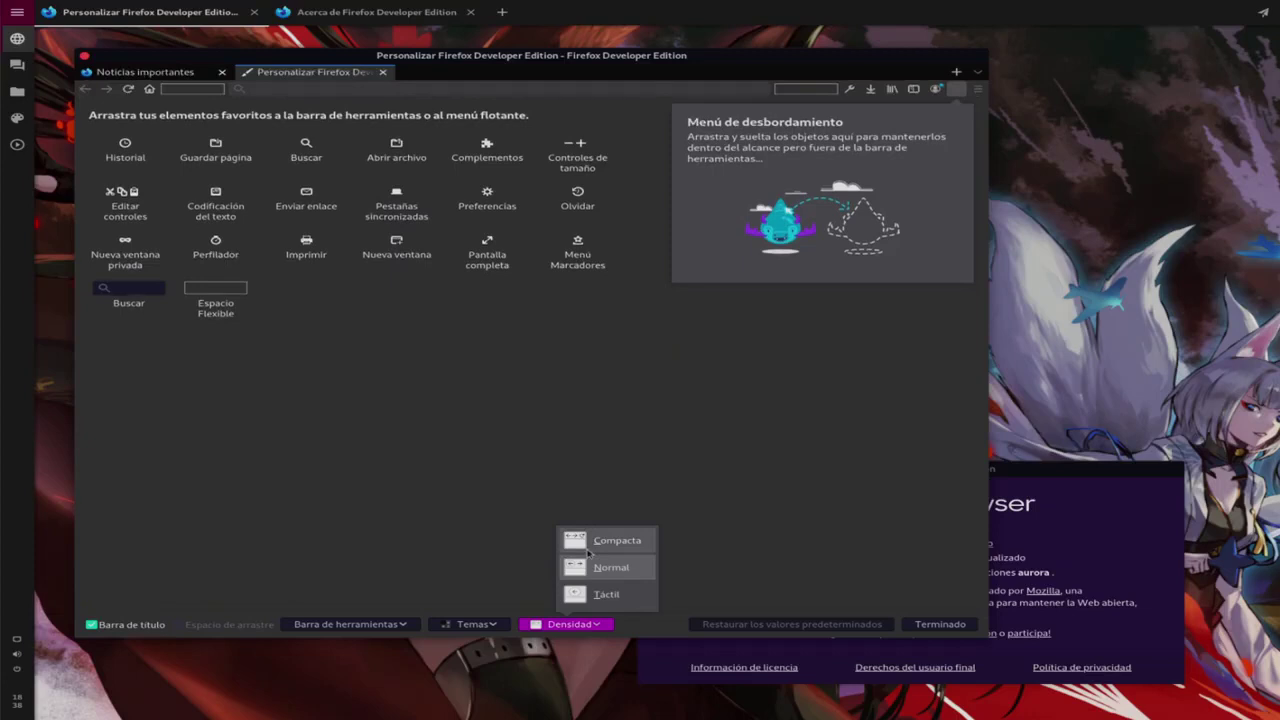
pyautogui.click(588, 553)
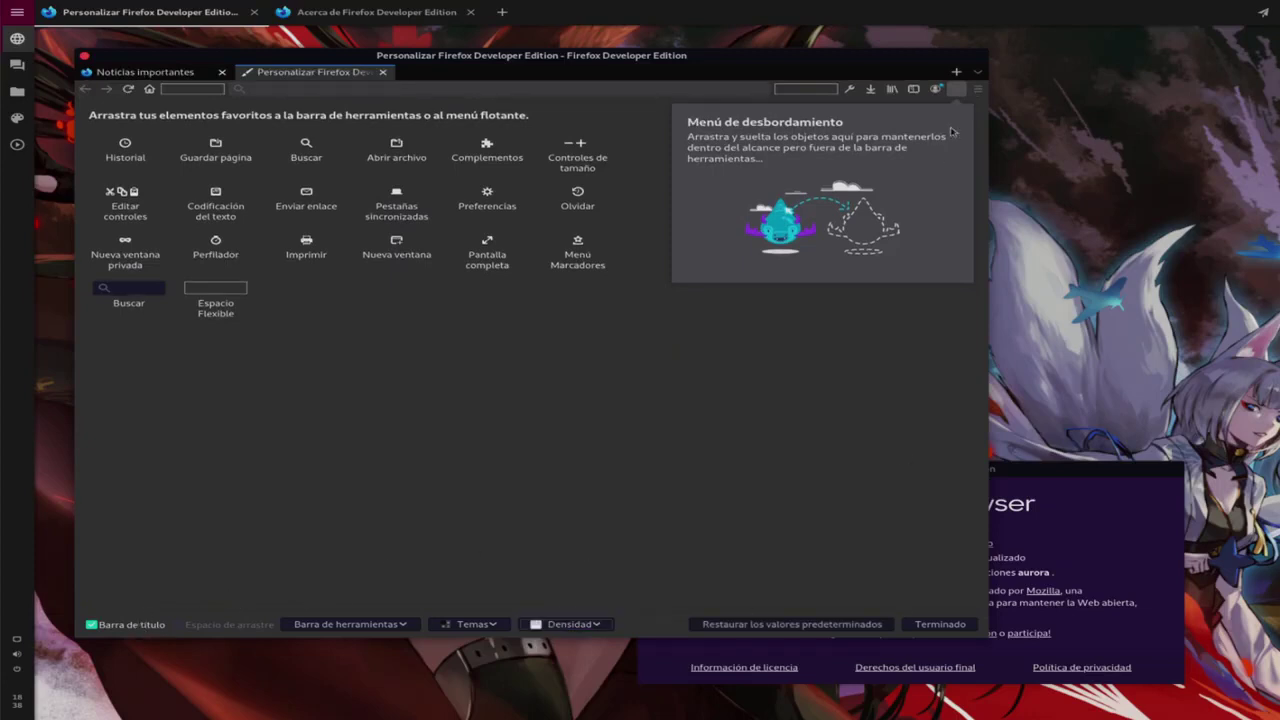
pyautogui.click(384, 72)
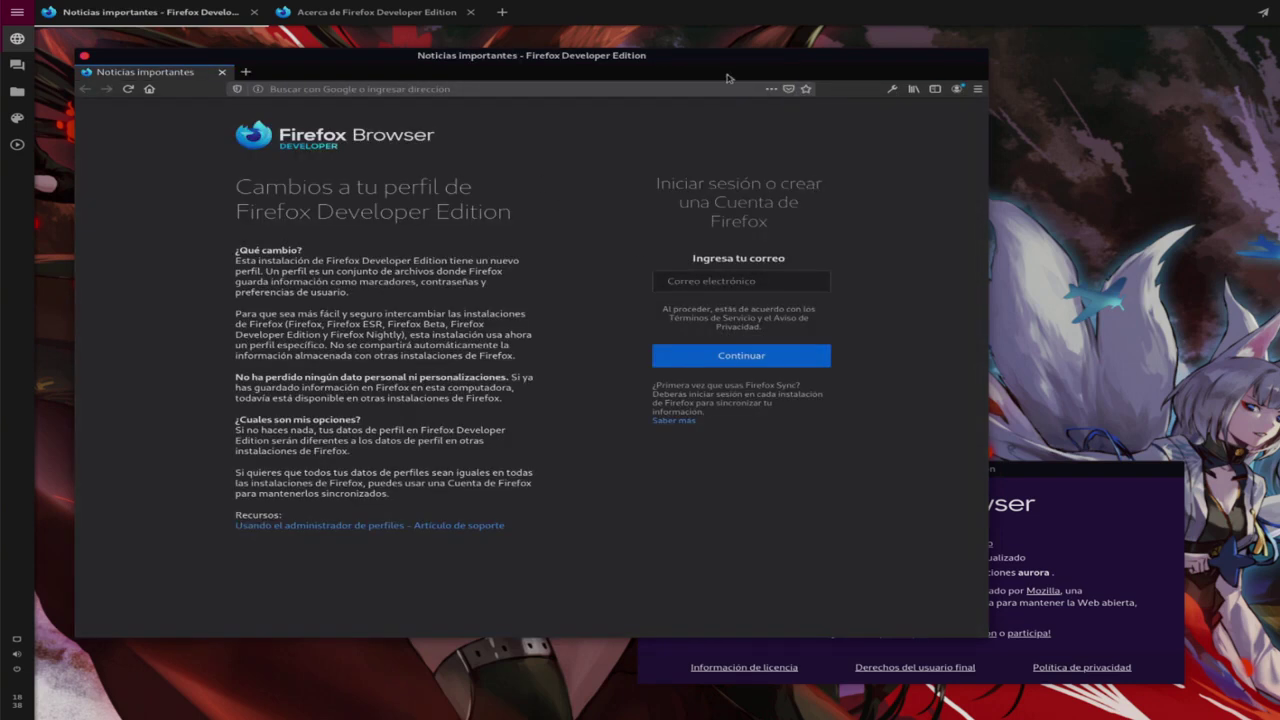
# - Arrange the windows so the version information sits above the browser window without overlapping it
pyautogui.moveTo(721, 92); pyautogui.dragTo(662, 307)
pyautogui.click(1052, 484)
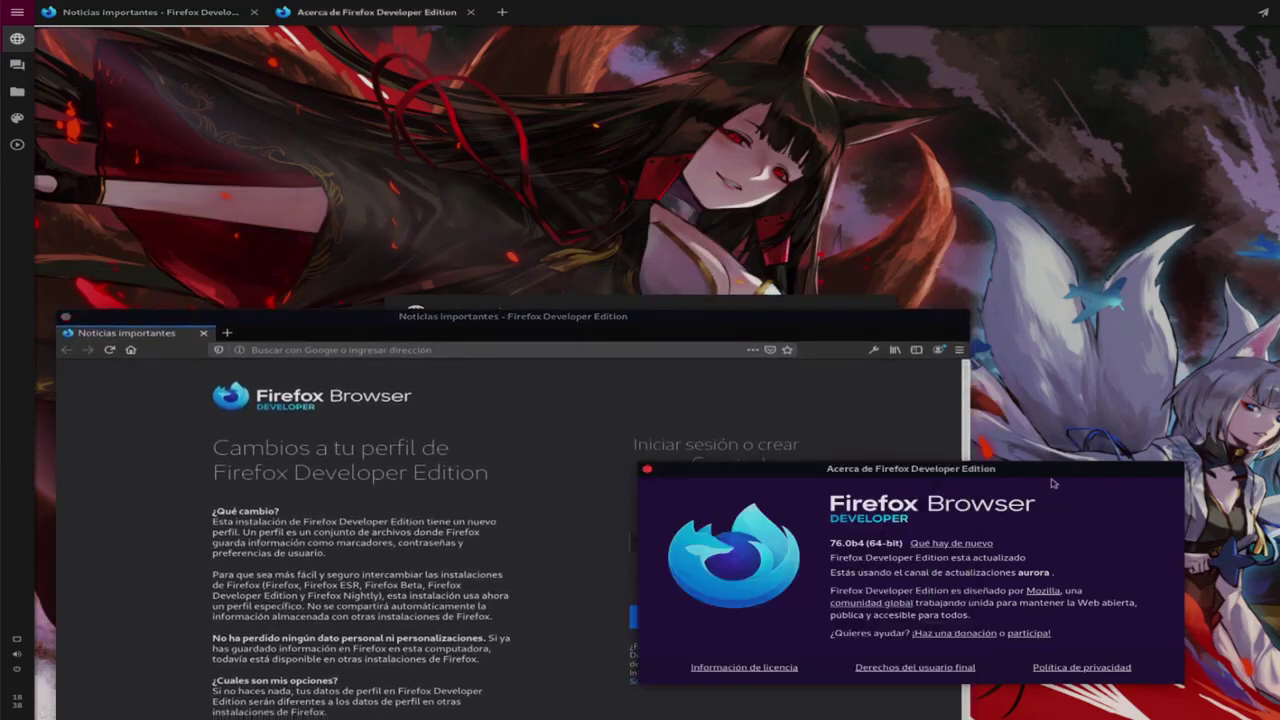
pyautogui.moveTo(1010, 470); pyautogui.dragTo(433, 73)
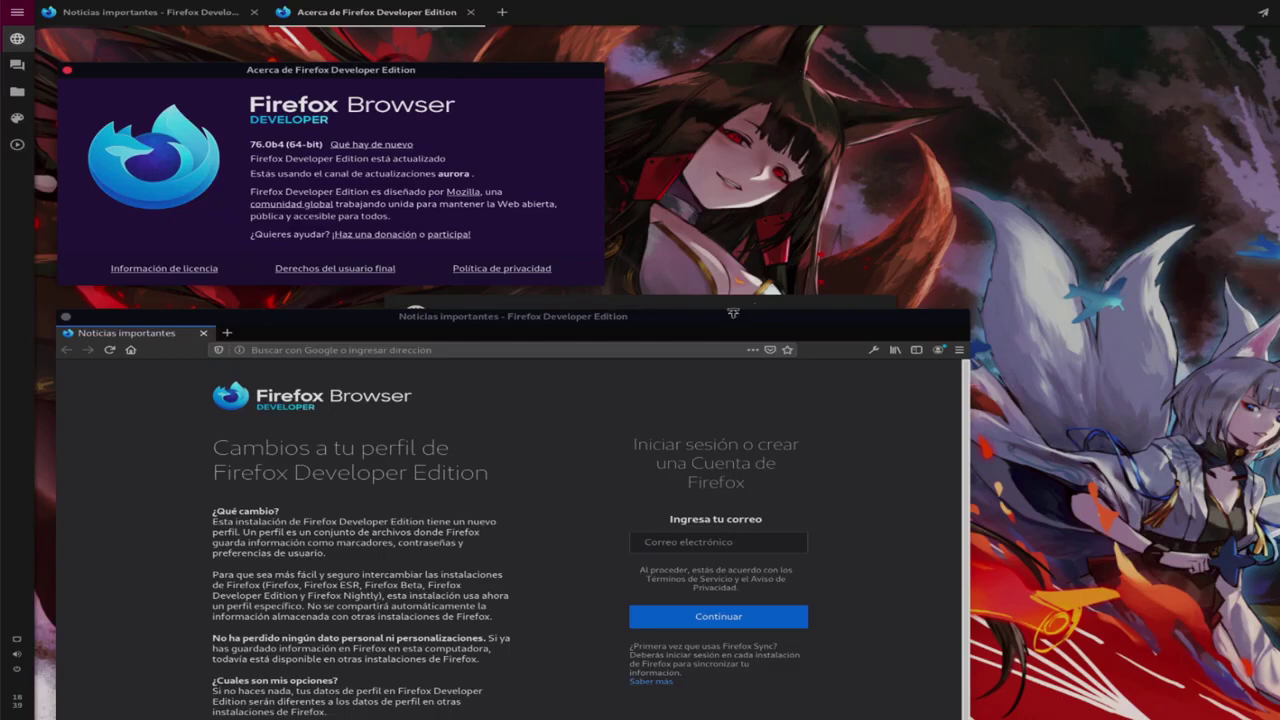
pyautogui.moveTo(733, 316)
pyautogui.mouseDown()
pyautogui.moveTo(730, 373)
pyautogui.moveTo(728, 339)
pyautogui.mouseUp()
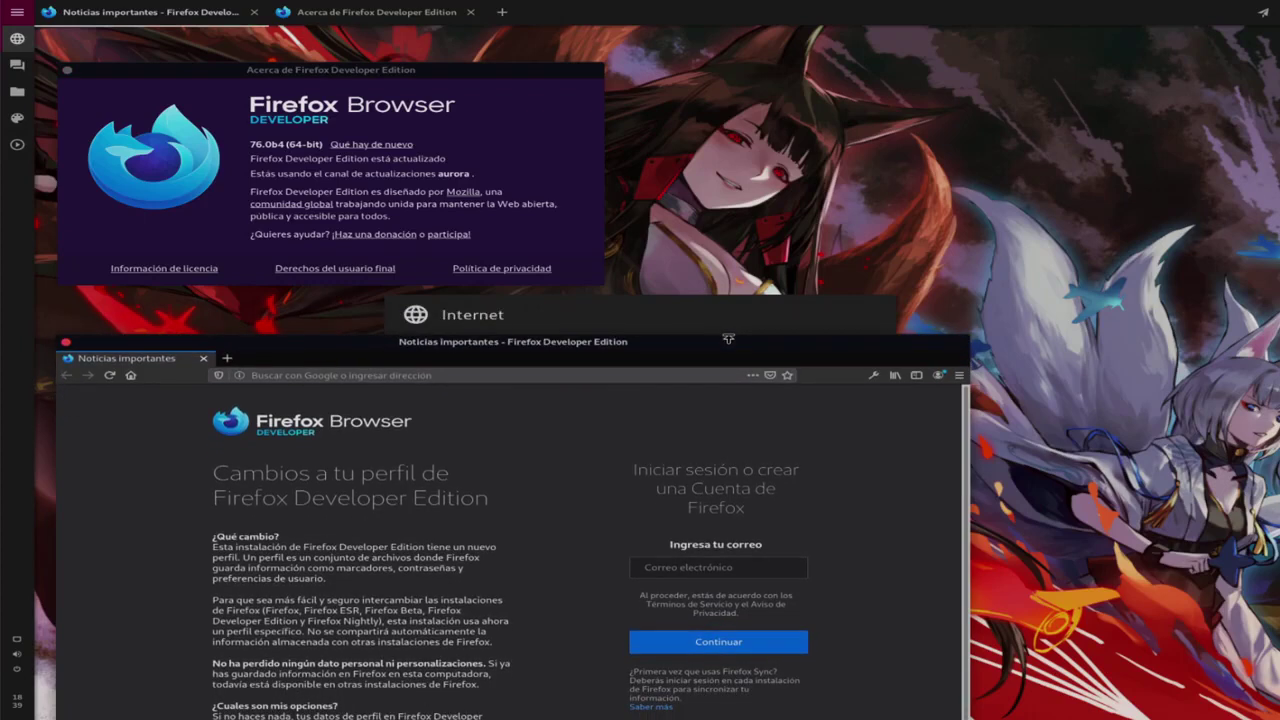
# - Open the Menú principal editor from the applications overview and hide Tareas pendientes in the Accesorios category
pyautogui.click(16, 13)
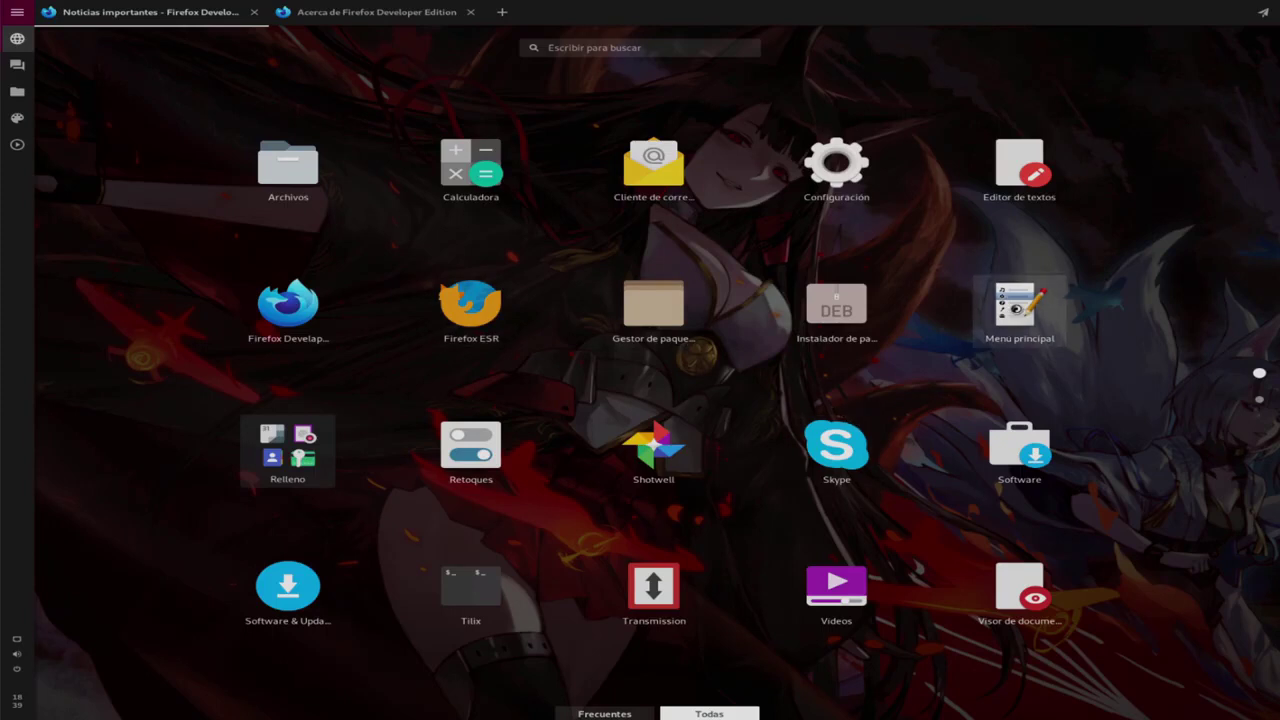
pyautogui.click(1017, 309)
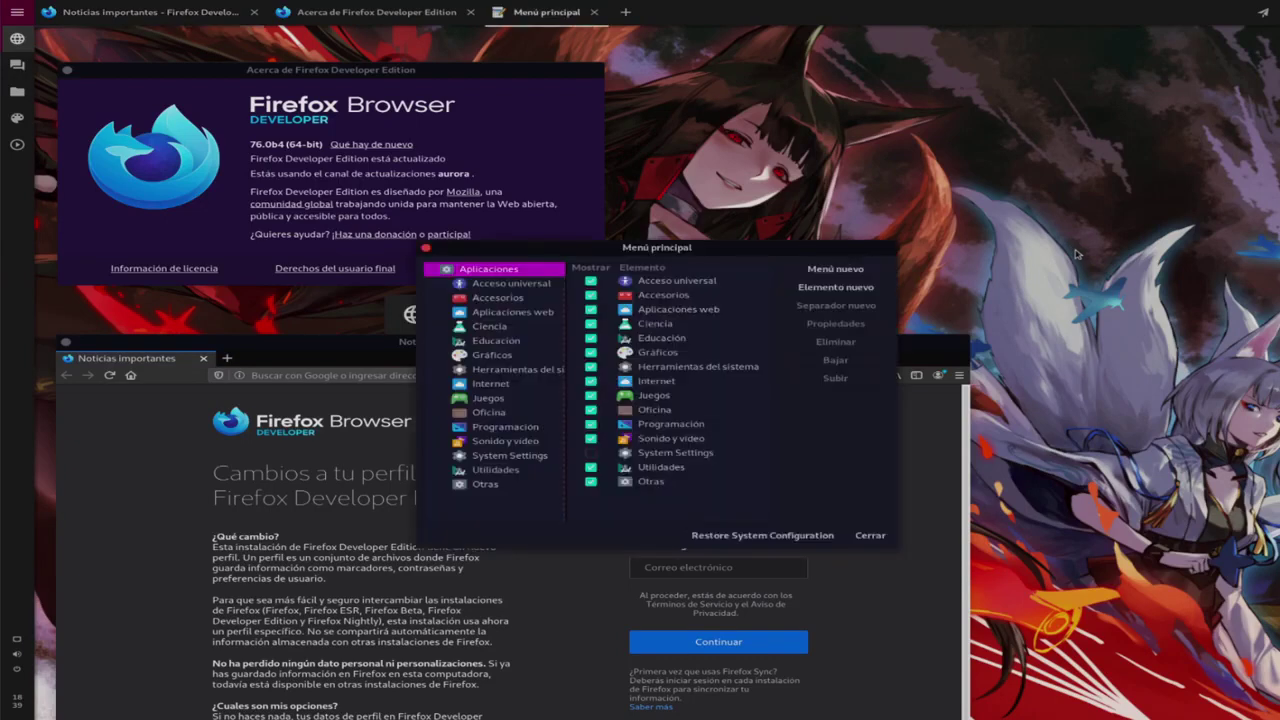
pyautogui.click(504, 286)
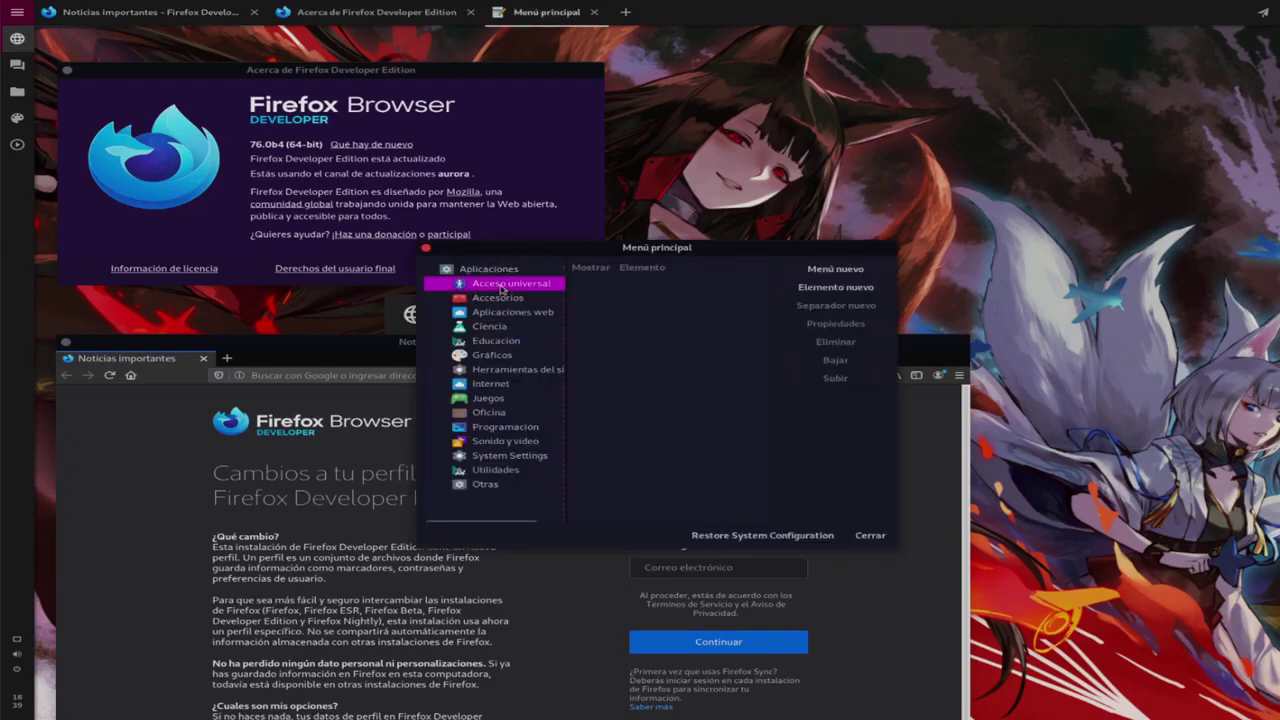
pyautogui.click(502, 300)
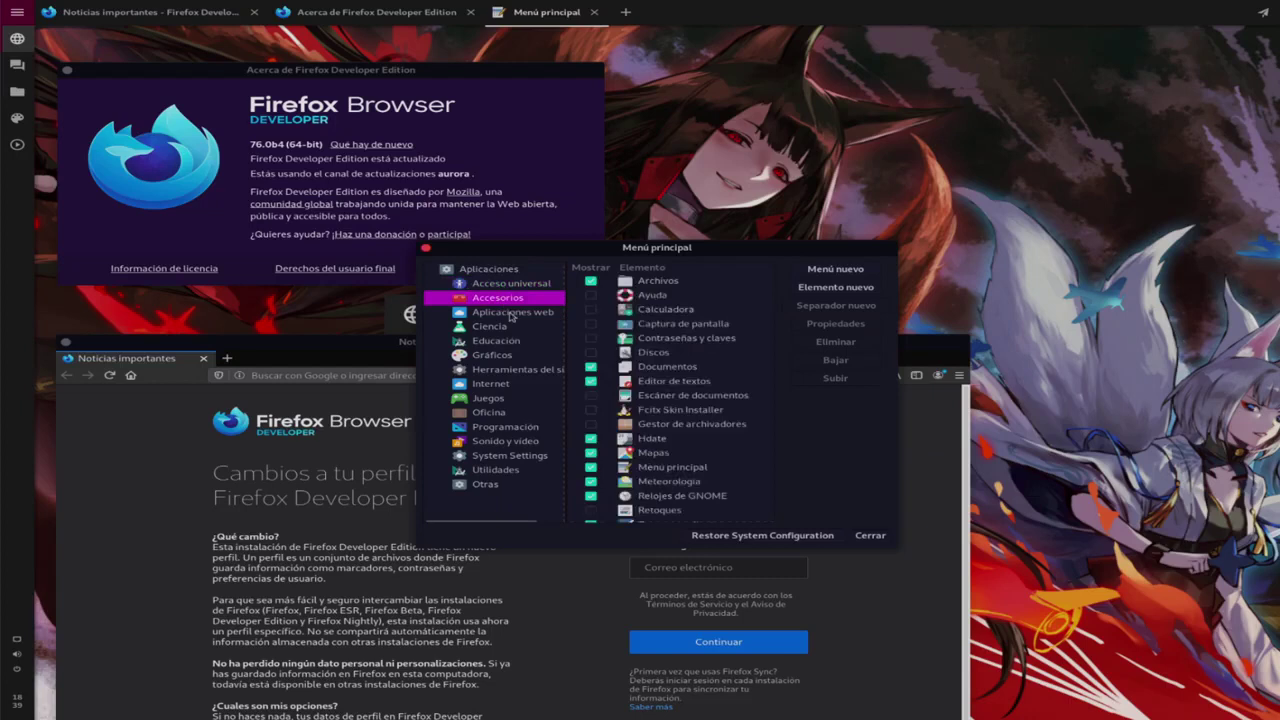
pyautogui.scroll(-3, 680, 412)
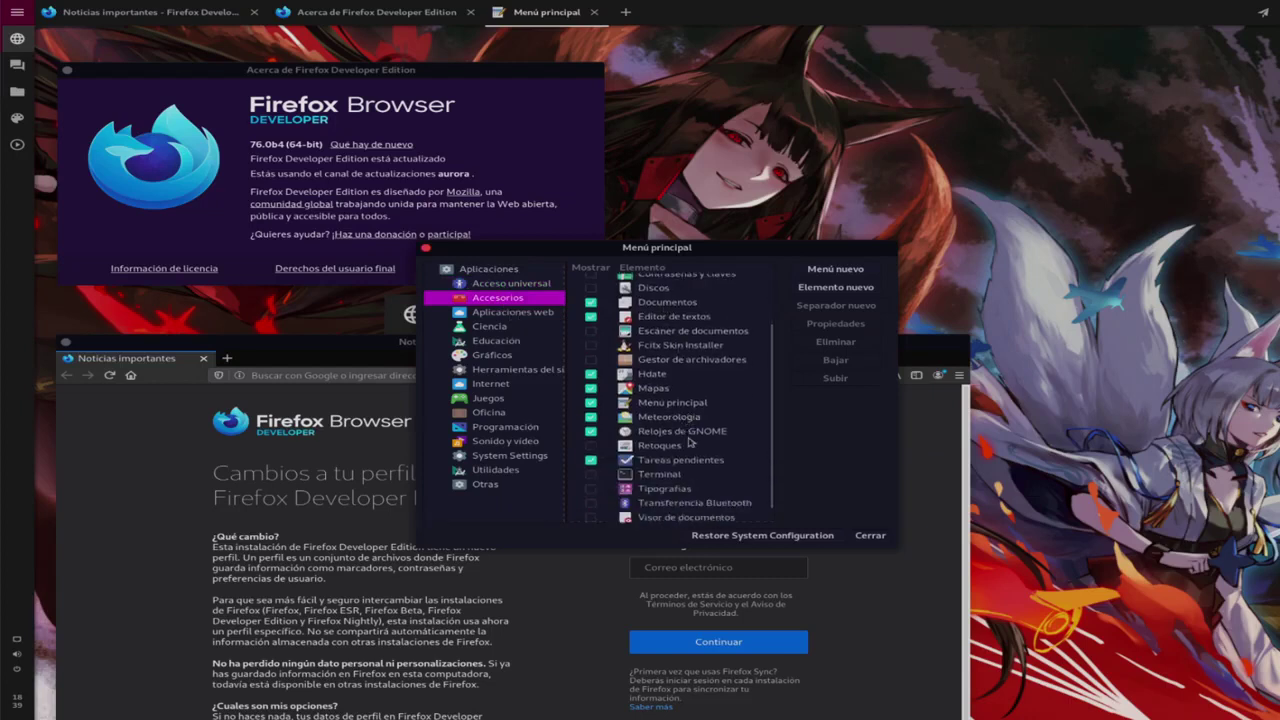
pyautogui.scroll(-1, 690, 464)
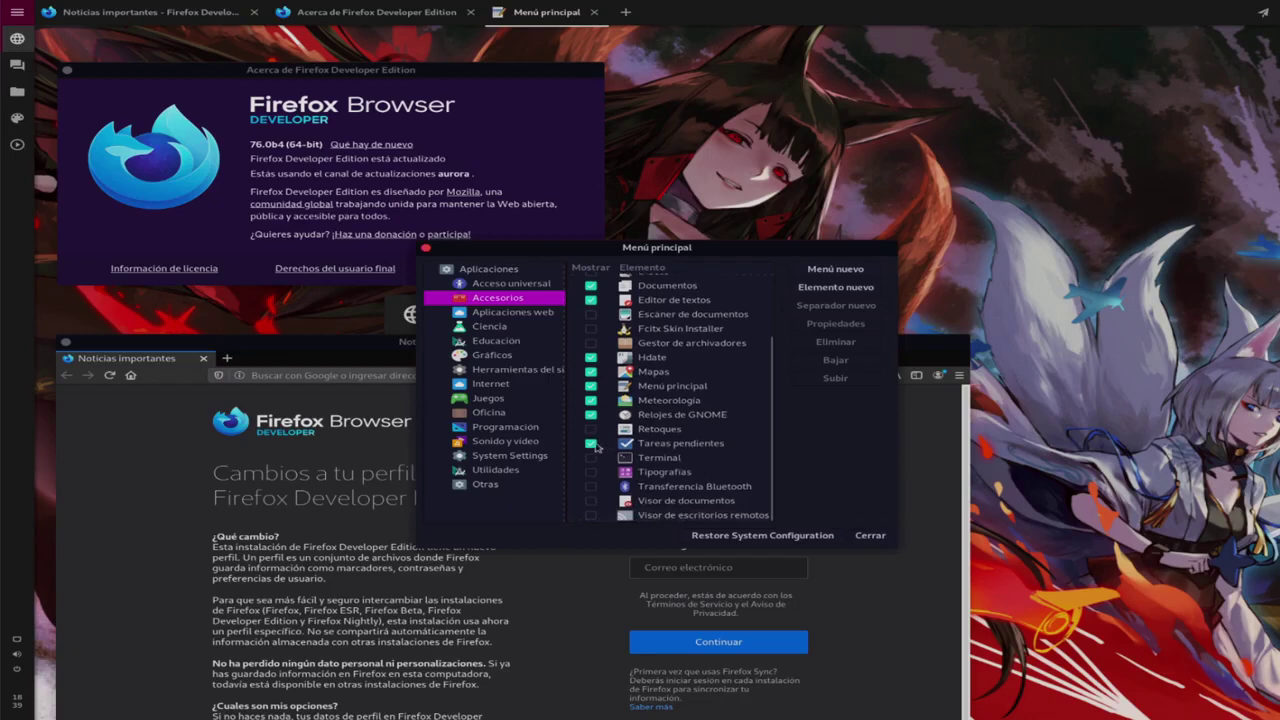
pyautogui.click(594, 445)
# - Go through the categories from Aplicaciones web to Herramientas del sistema and hide the Fcitx entry in Herramientas del sistema
pyautogui.click(489, 314)
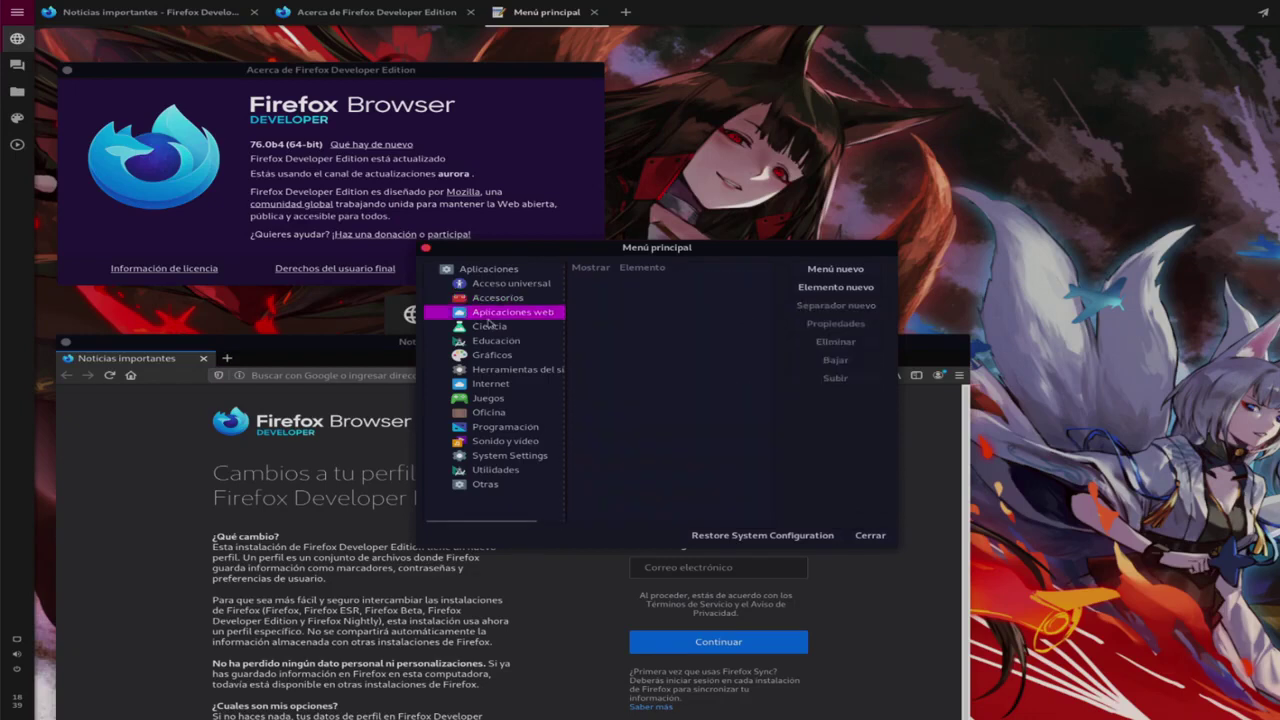
pyautogui.click(488, 327)
pyautogui.click(489, 341)
pyautogui.click(489, 355)
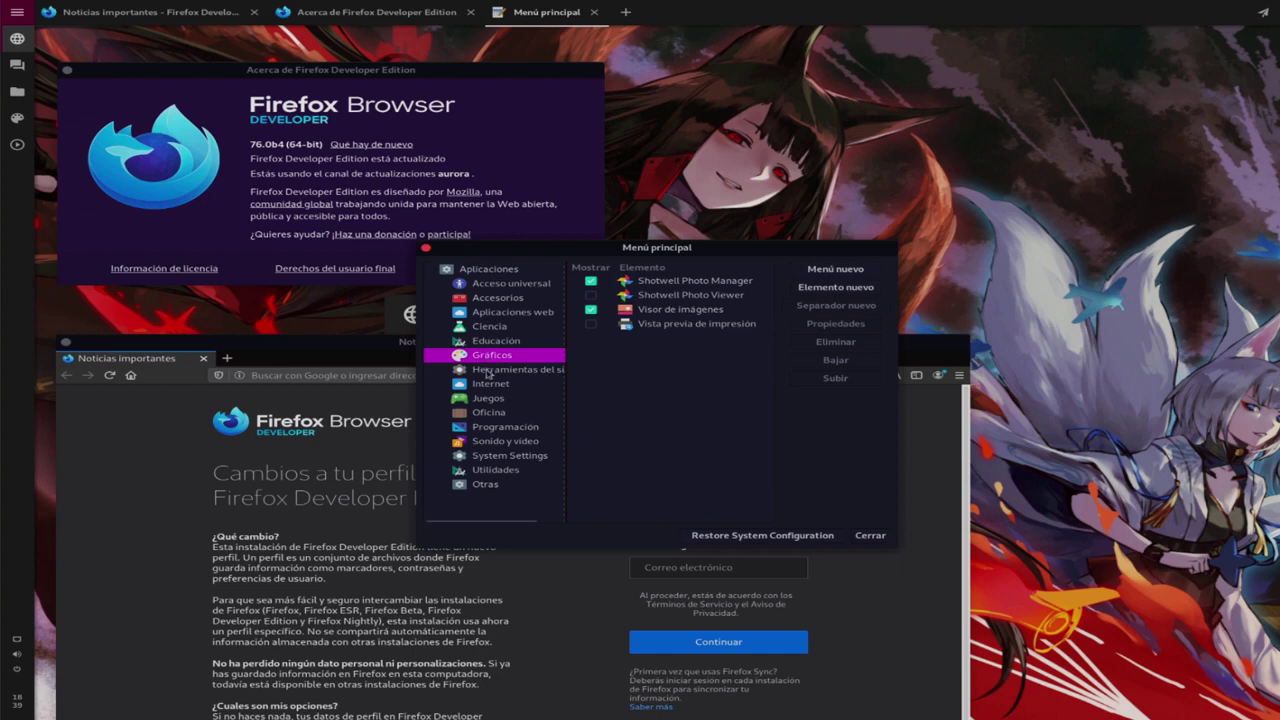
pyautogui.click(489, 371)
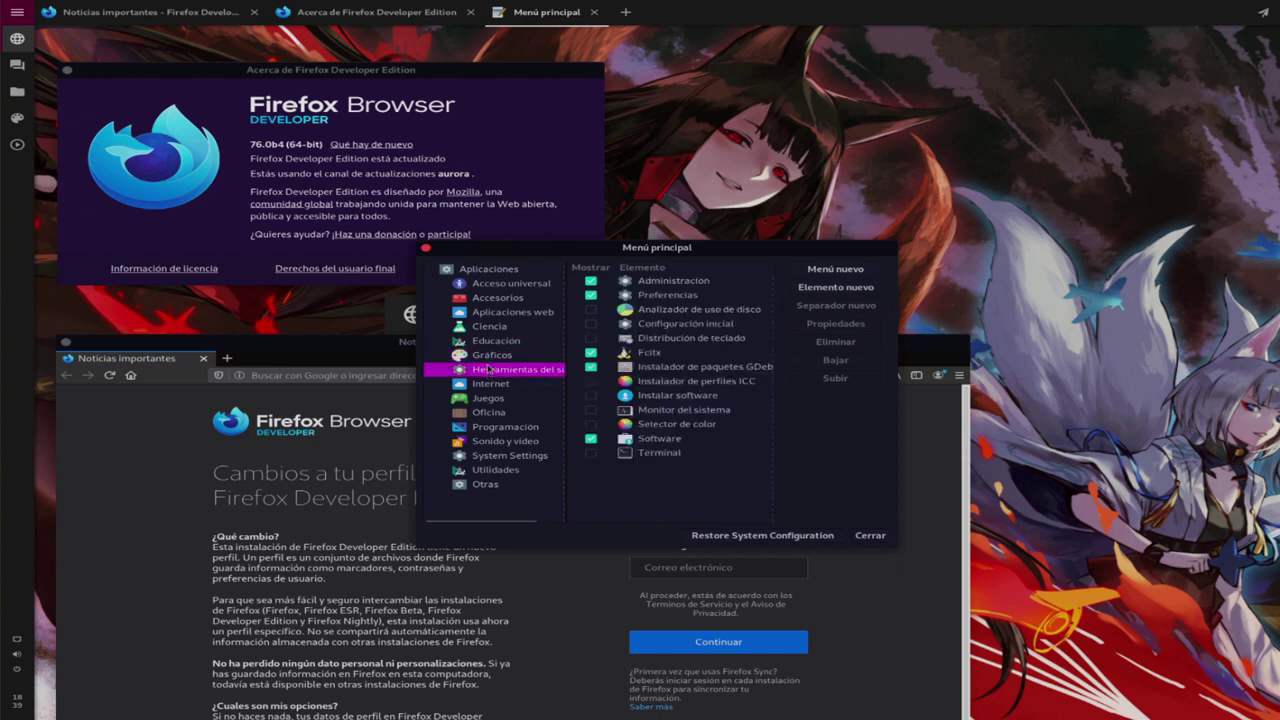
pyautogui.click(591, 354)
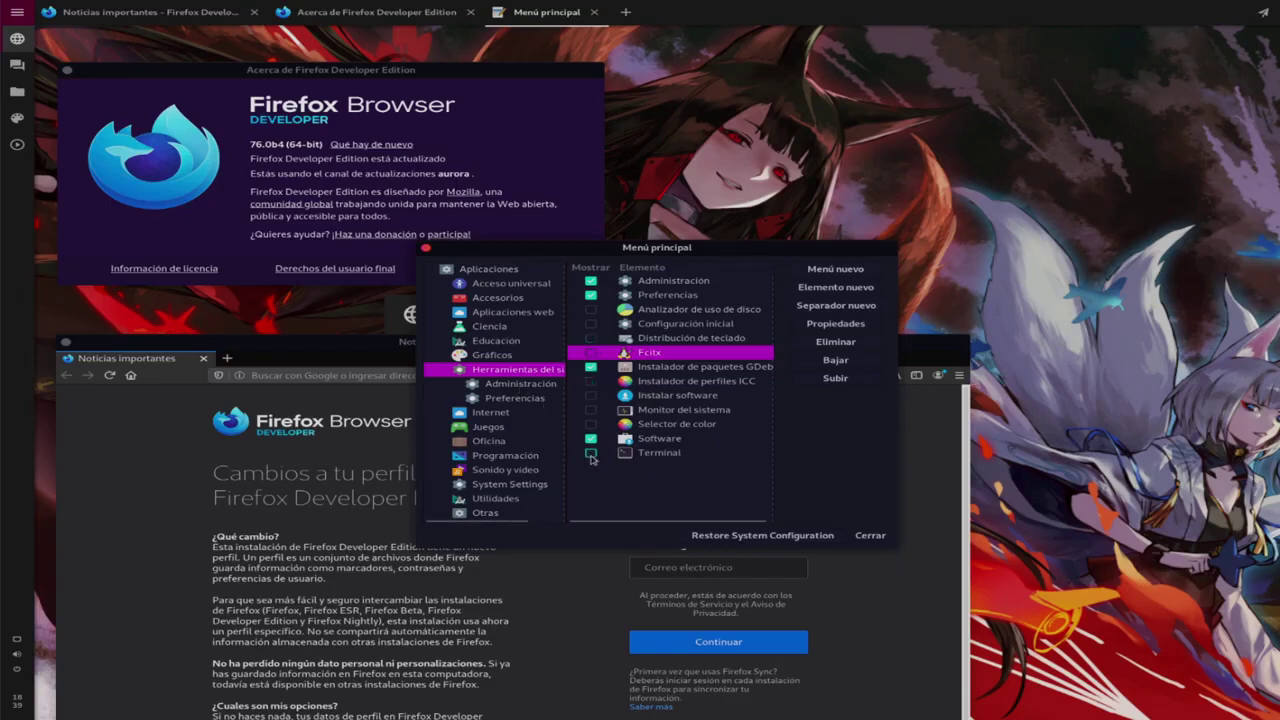
# - Hide Fcitx Configuration and Input Method in the Preferencias subcategory of the system tools
pyautogui.click(520, 385)
pyautogui.click(519, 398)
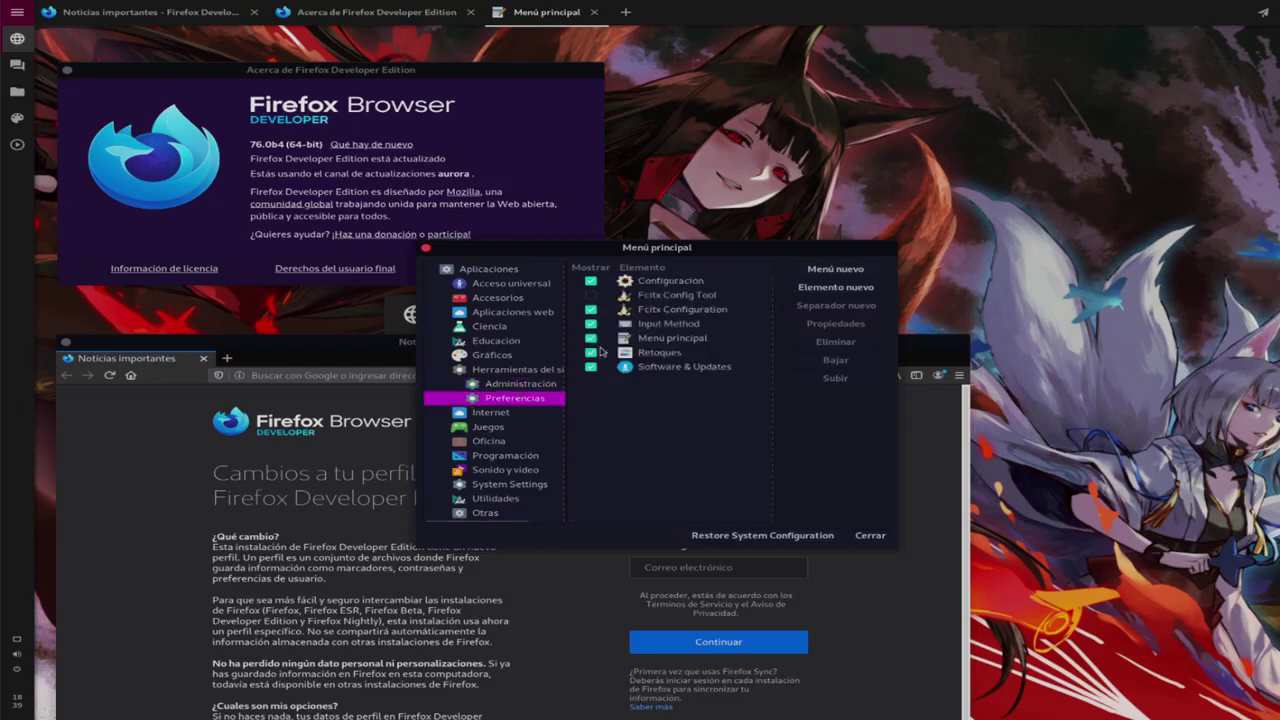
pyautogui.click(592, 312)
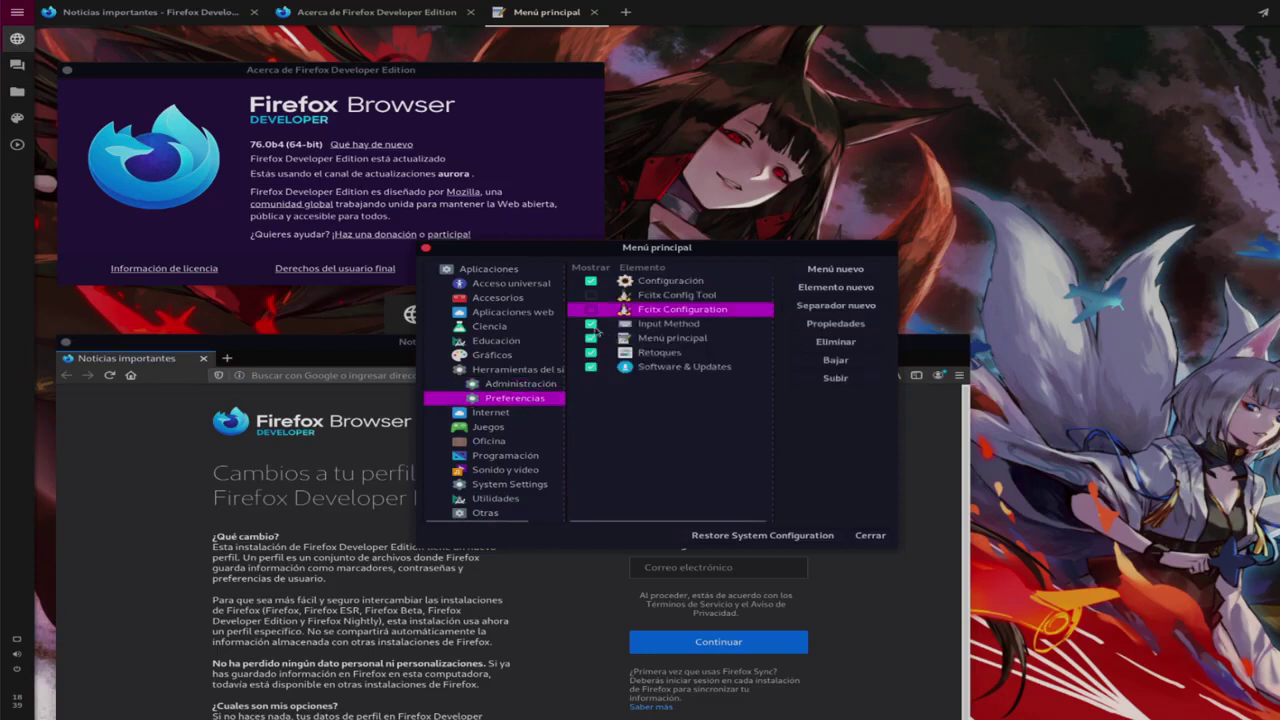
pyautogui.click(592, 325)
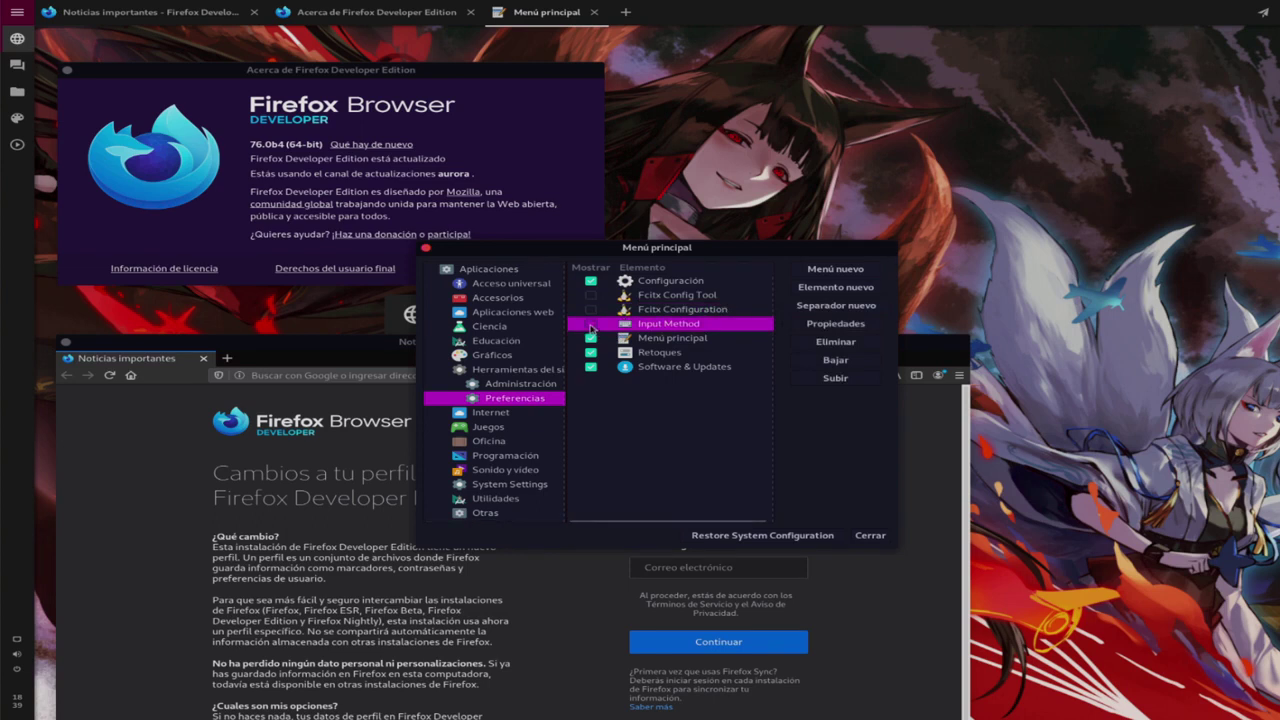
# - Check the Internet category, and hide every subcategory of Juegos, from Acción through Tablero
pyautogui.click(502, 413)
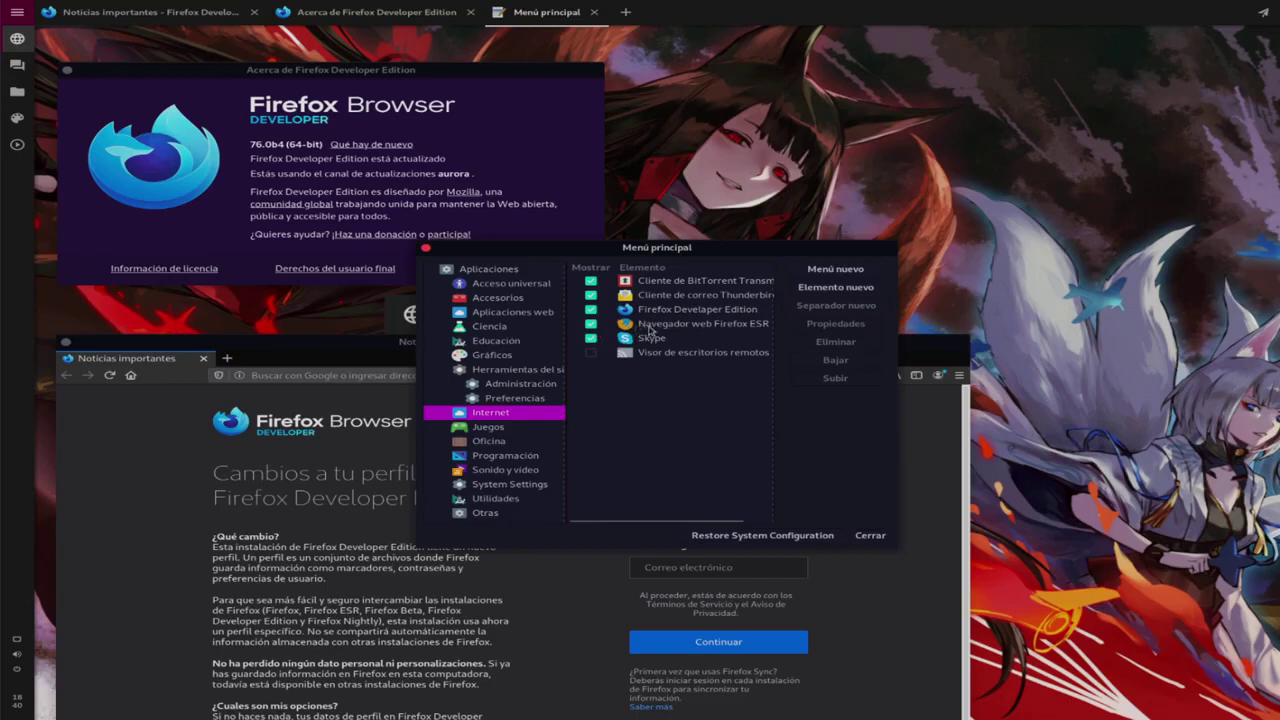
pyautogui.click(499, 429)
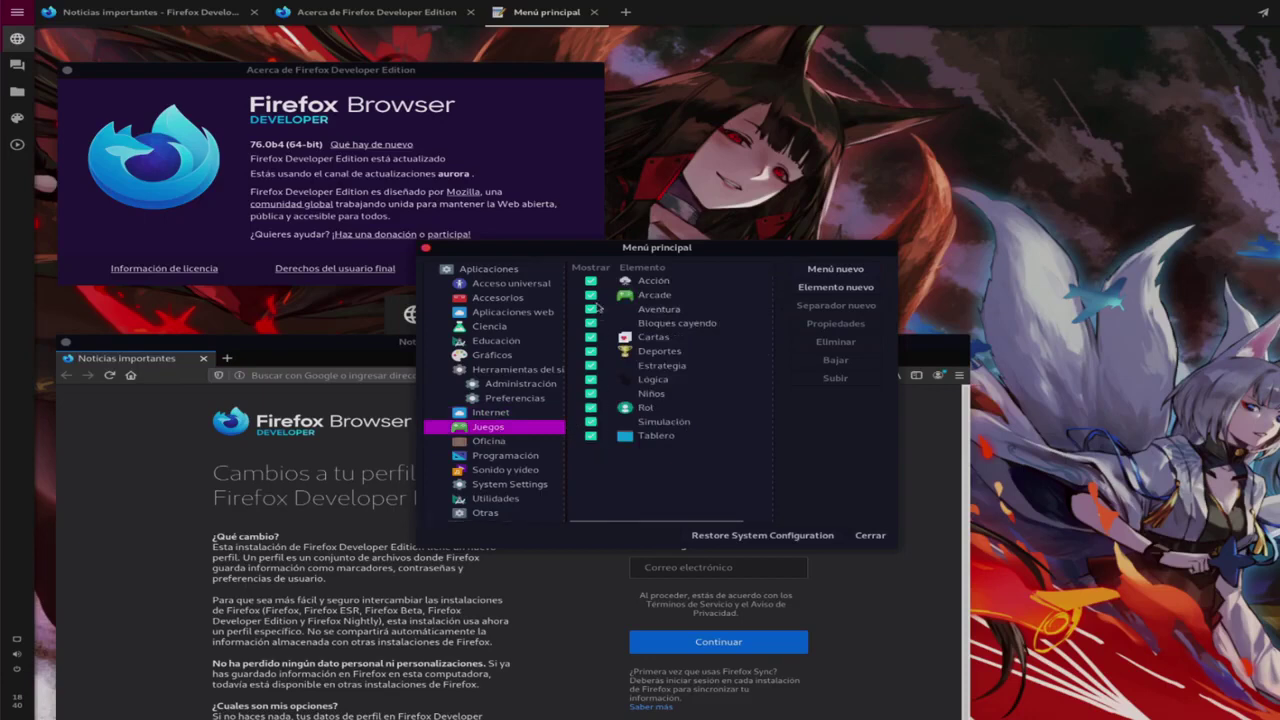
pyautogui.click(591, 281)
pyautogui.click(591, 295)
pyautogui.click(591, 310)
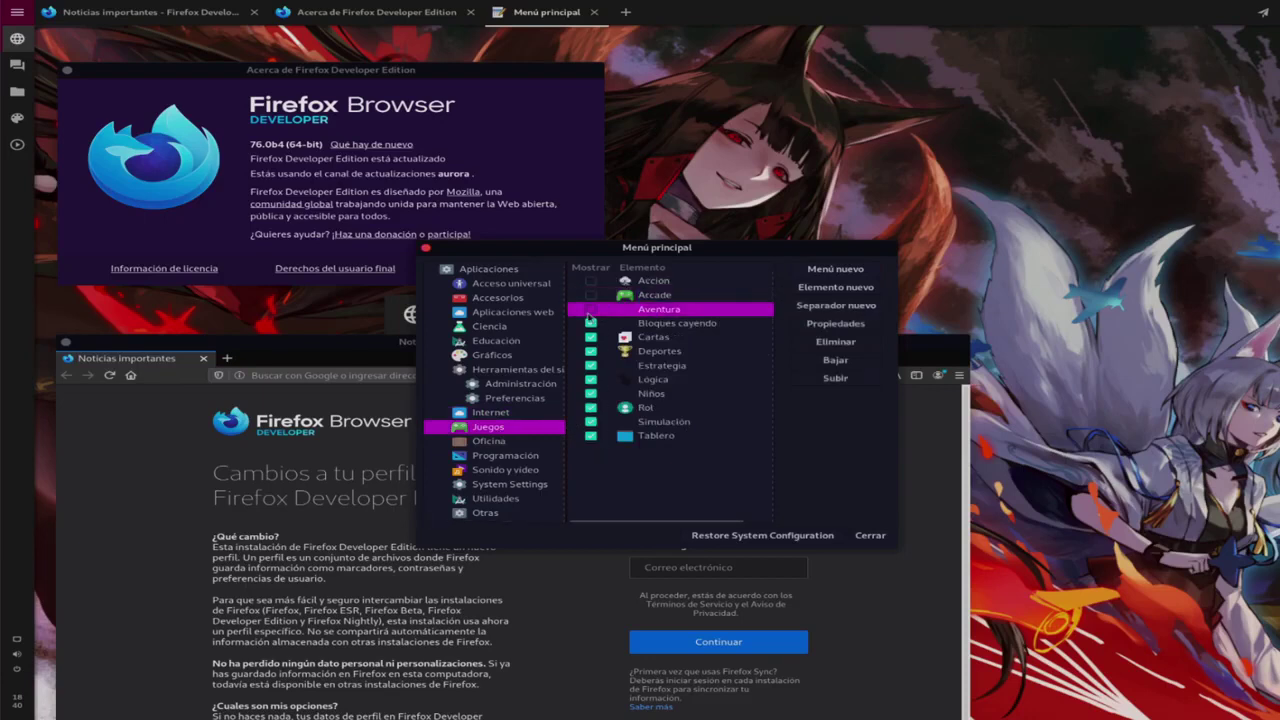
pyautogui.click(591, 323)
pyautogui.click(591, 337)
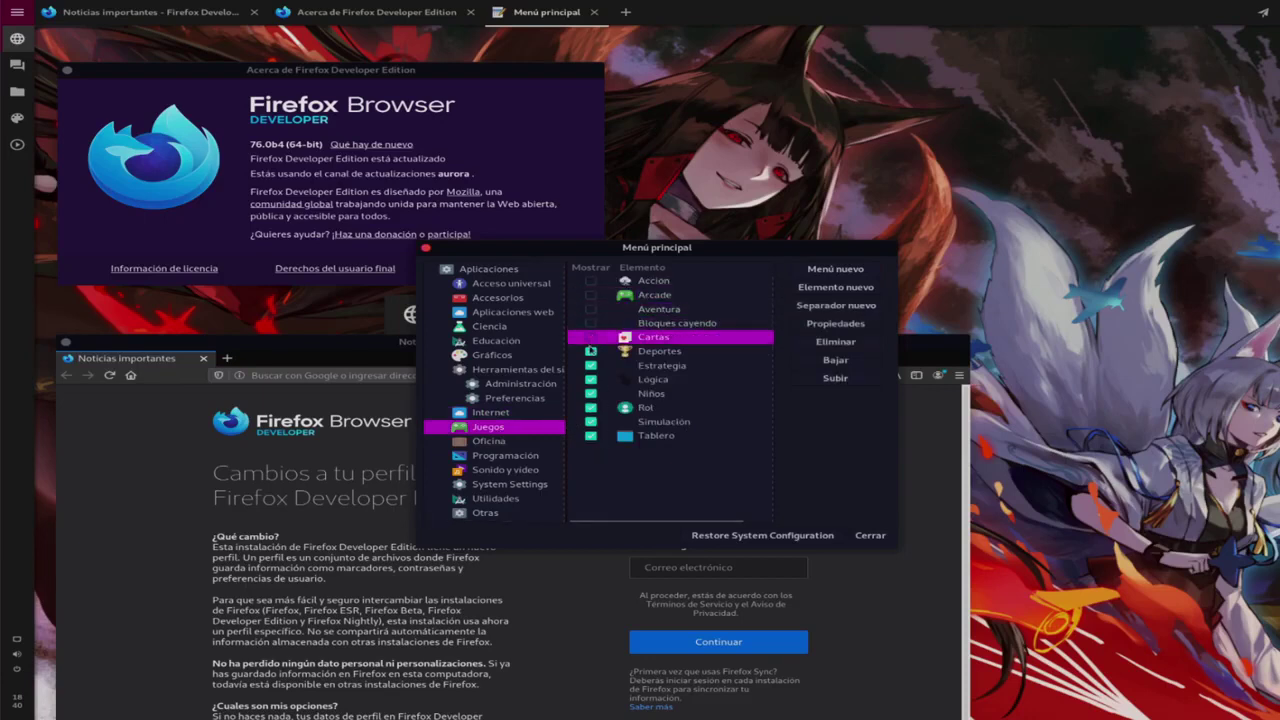
pyautogui.click(591, 351)
pyautogui.click(591, 365)
pyautogui.click(591, 351)
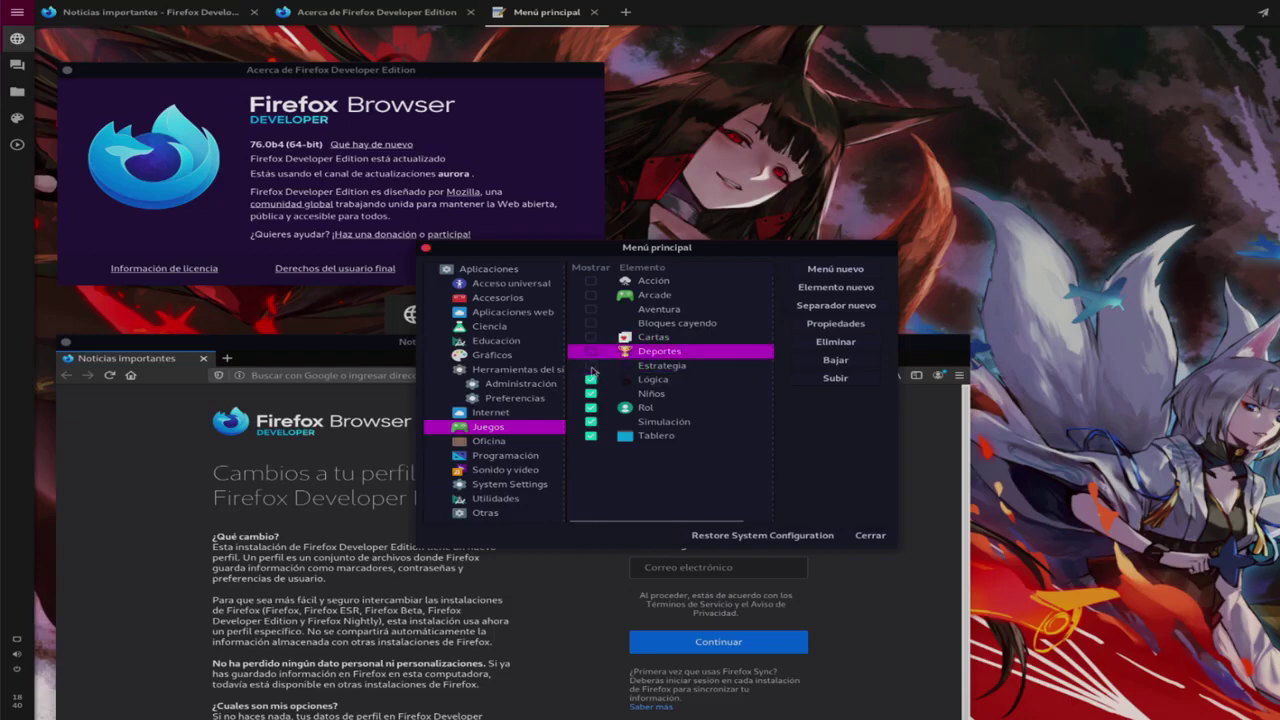
pyautogui.click(591, 379)
pyautogui.click(591, 393)
pyautogui.click(591, 407)
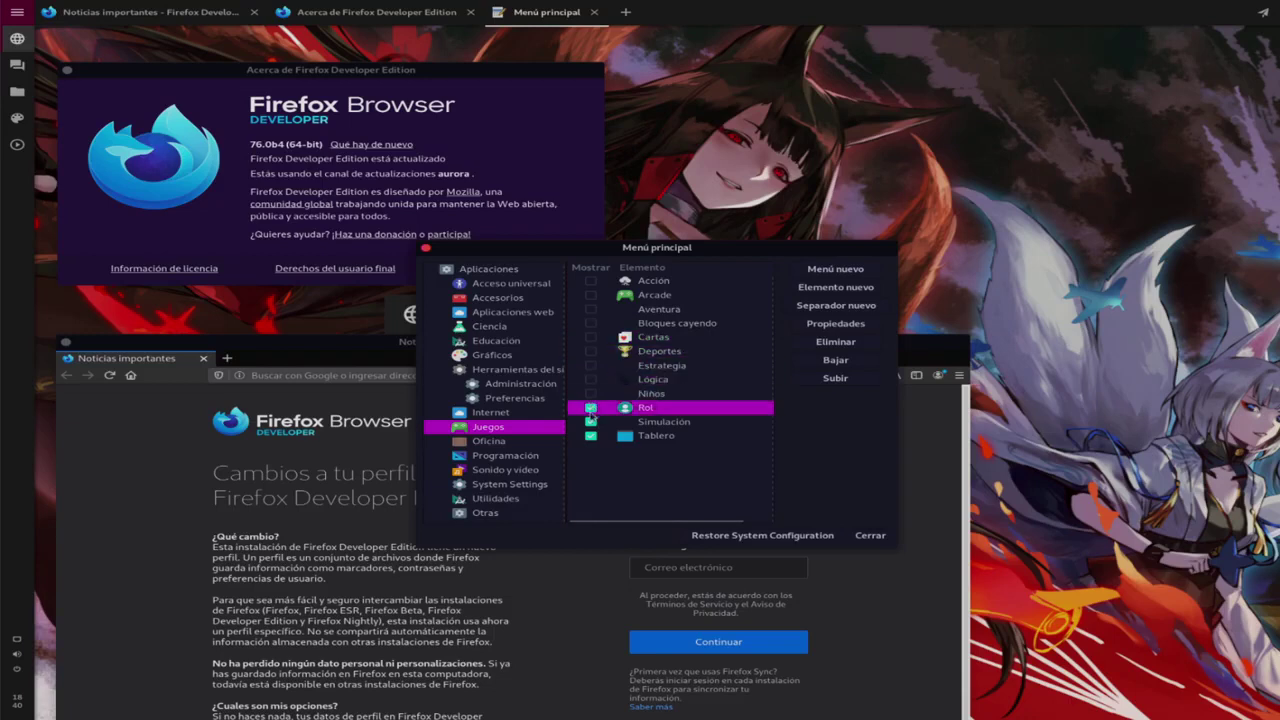
pyautogui.click(591, 421)
pyautogui.click(591, 436)
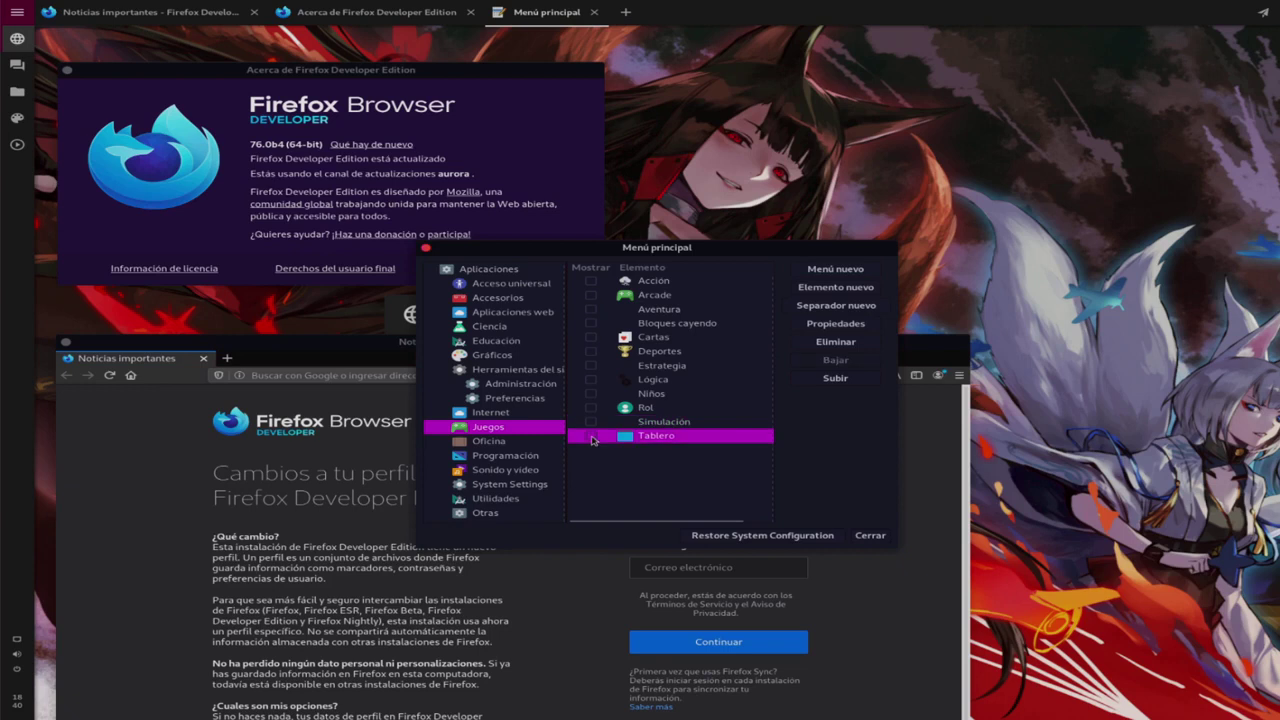
# - Hide Contactos in the Oficina category and Cheese in the Sonido y video category
pyautogui.click(524, 443)
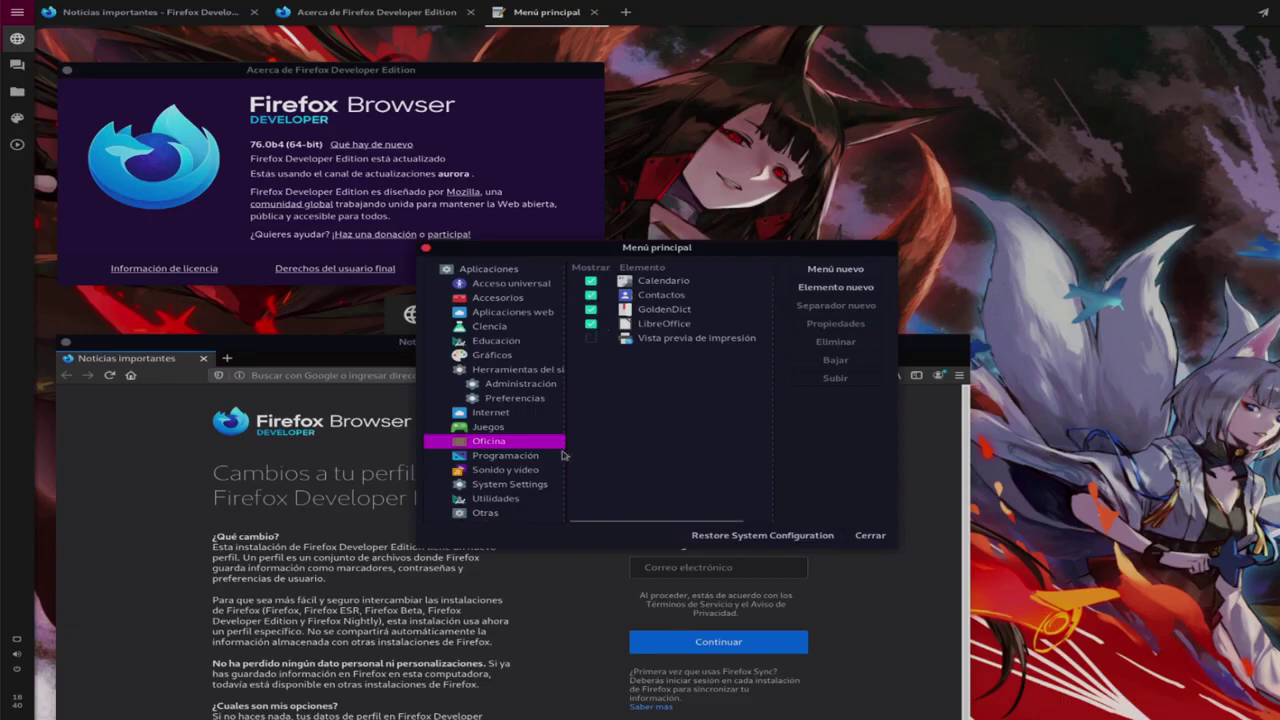
pyautogui.click(592, 297)
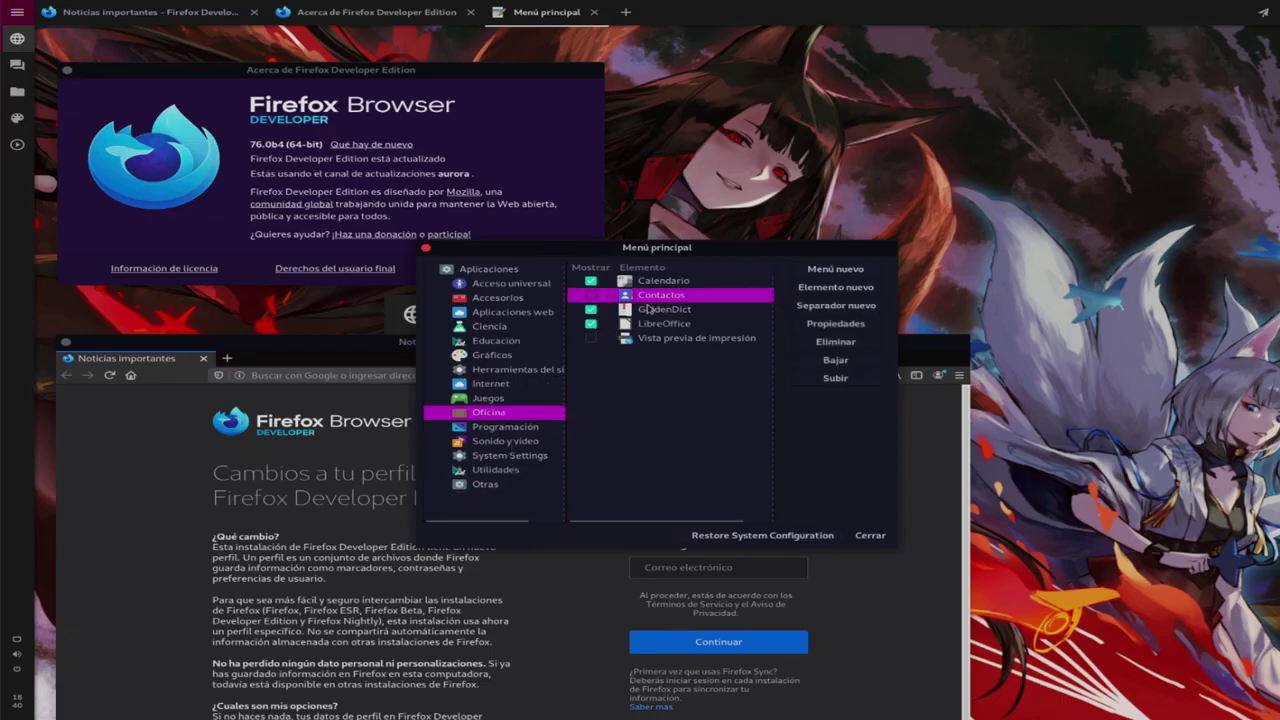
pyautogui.click(536, 427)
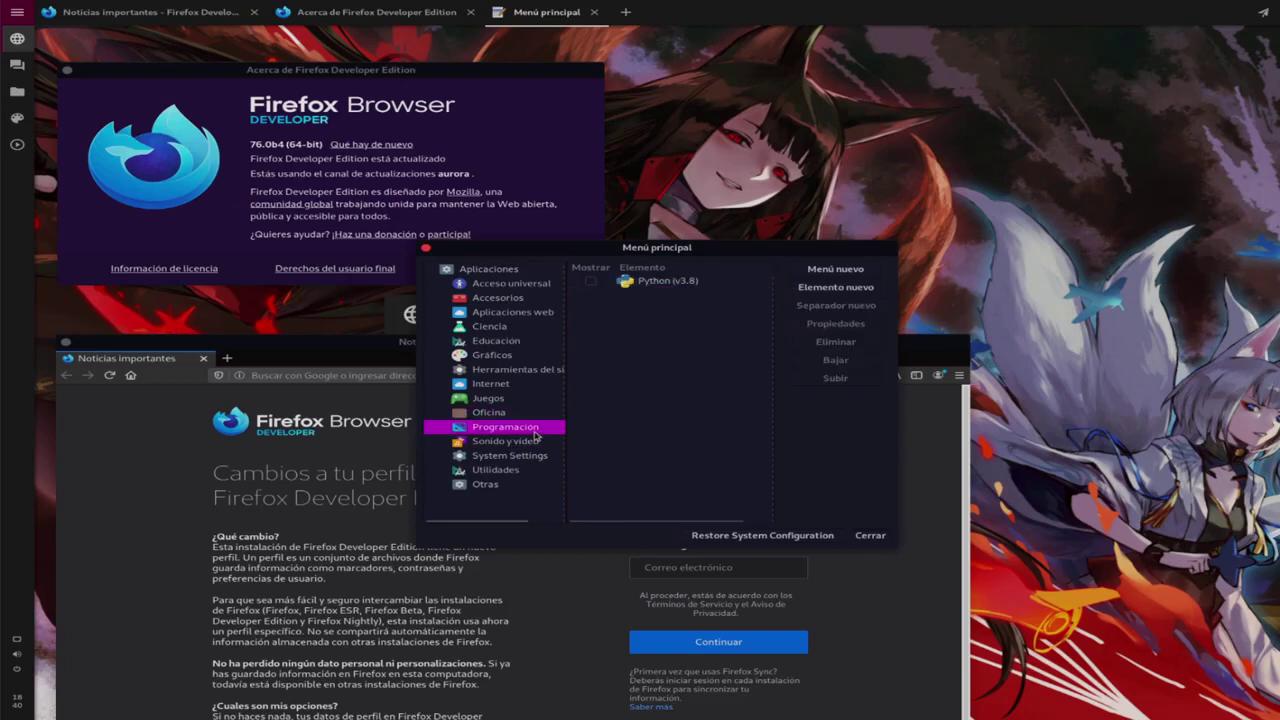
pyautogui.click(532, 442)
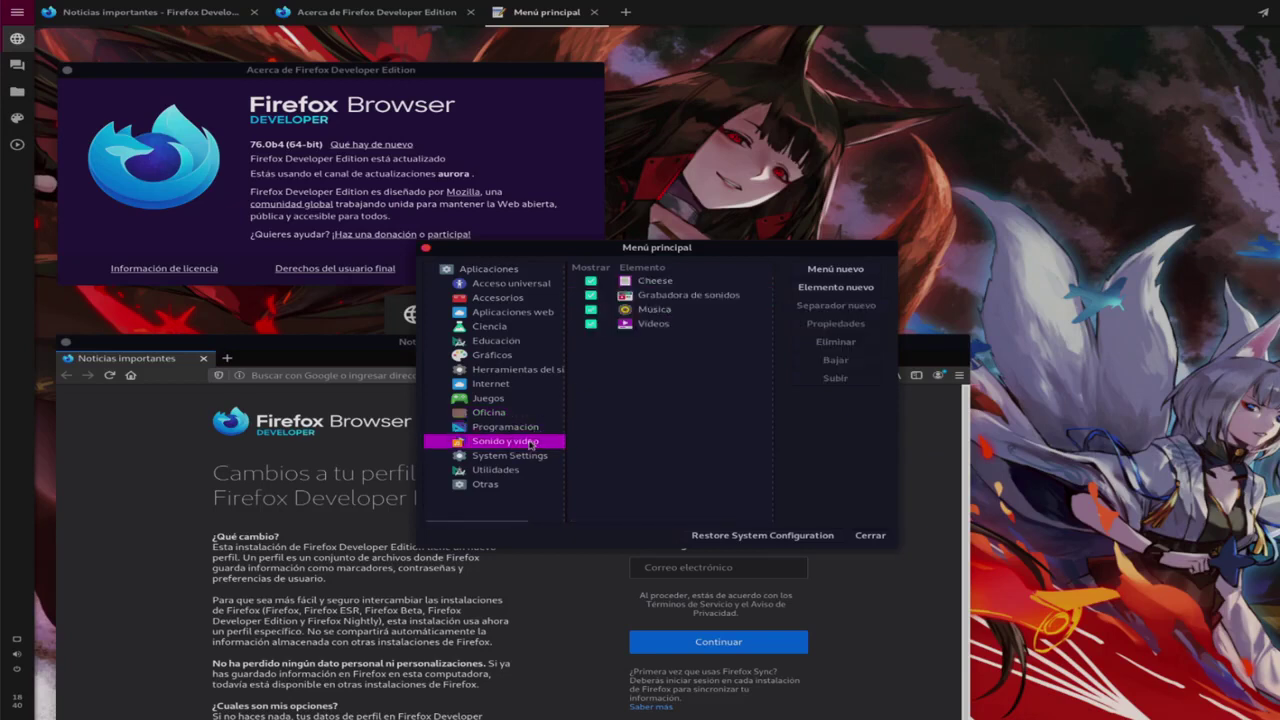
pyautogui.click(592, 284)
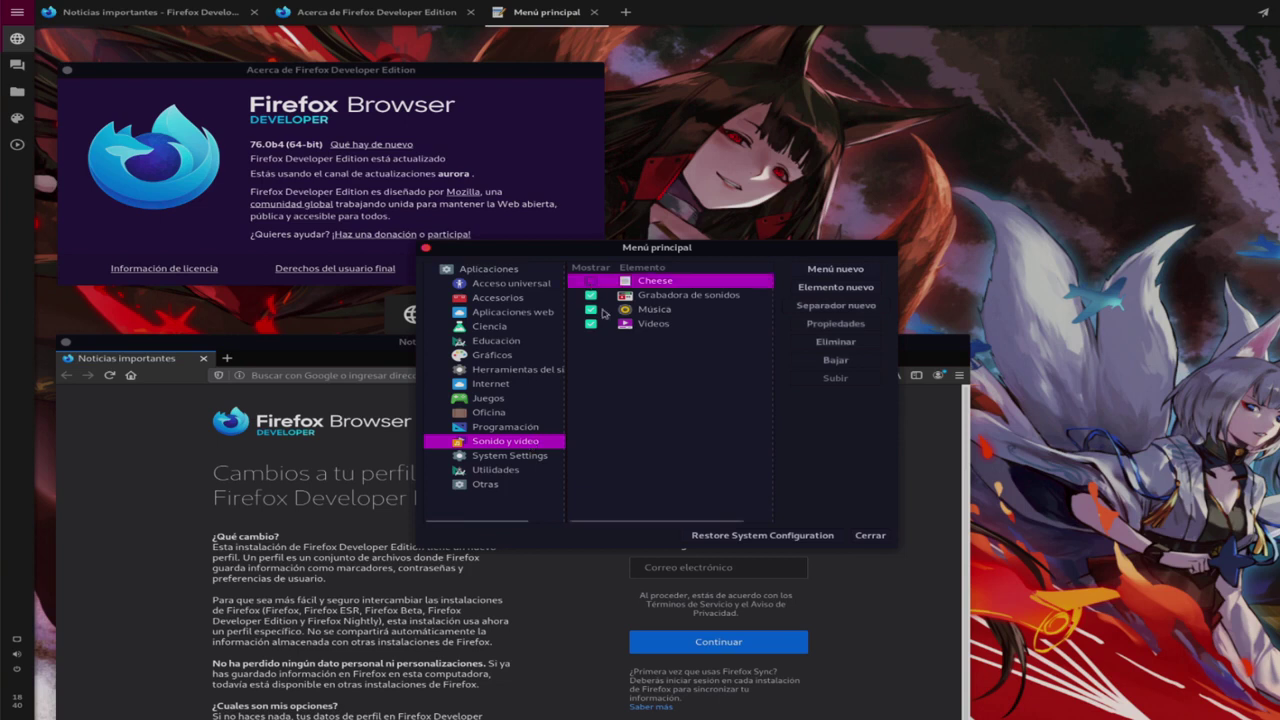
# - Hide Ayuda, Escáner de documentos, Terminal and Registros in the Utilidades category
pyautogui.click(508, 458)
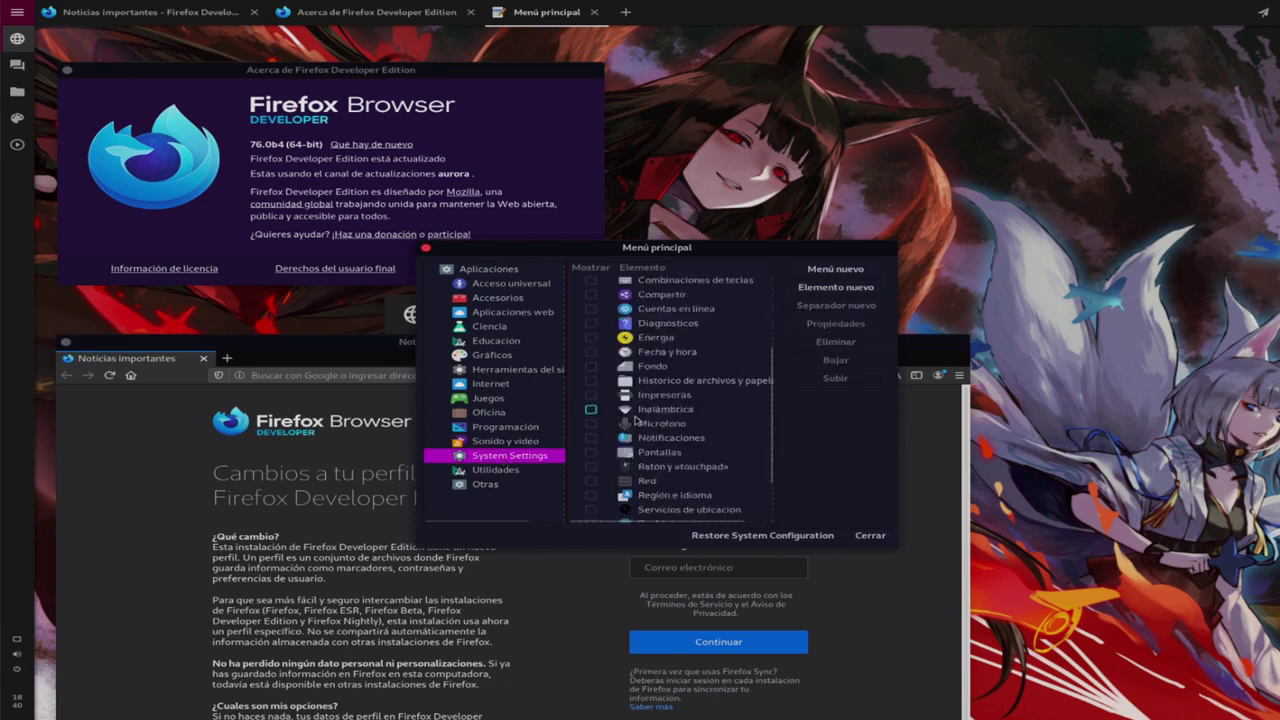
pyautogui.press('Down')
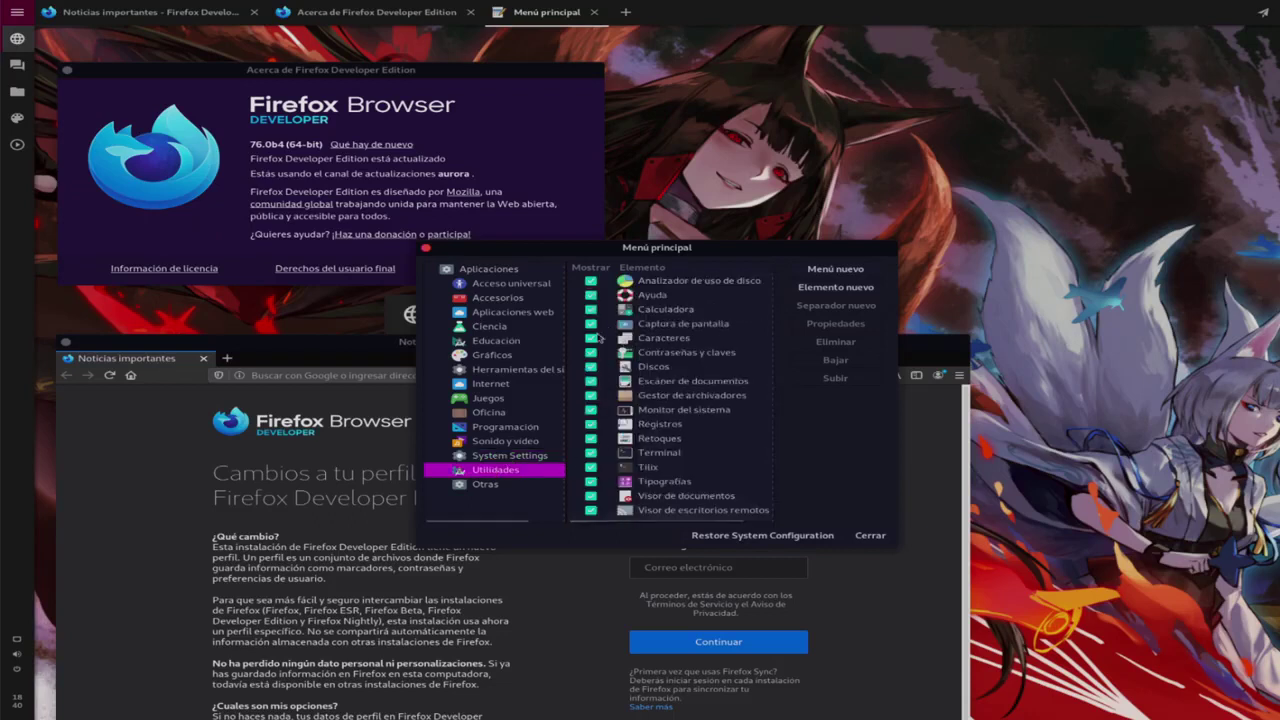
pyautogui.click(591, 299)
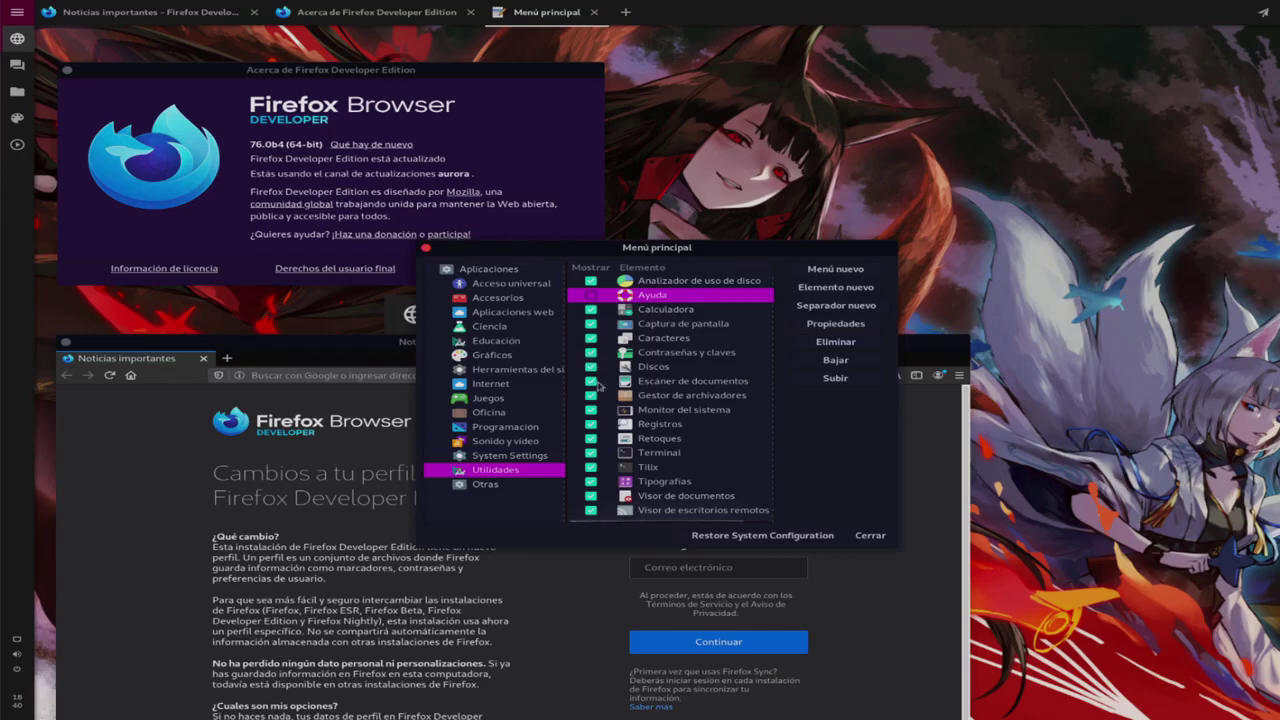
pyautogui.click(597, 386)
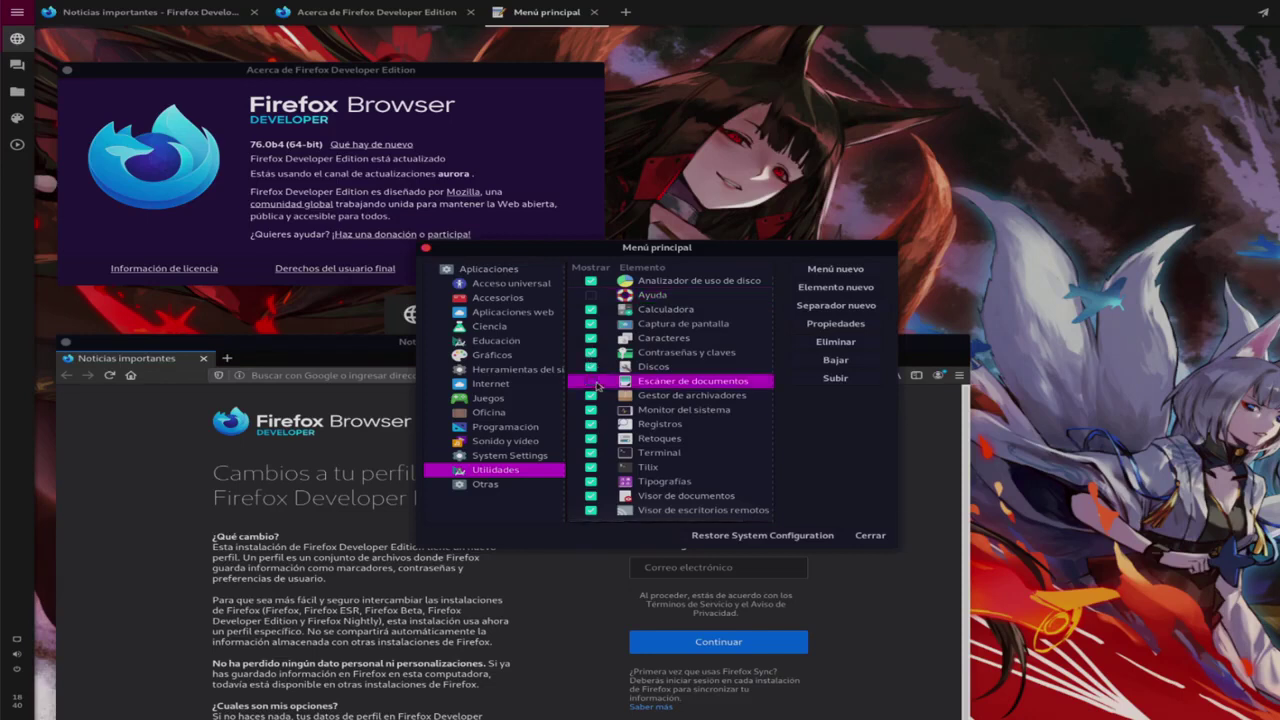
pyautogui.click(591, 452)
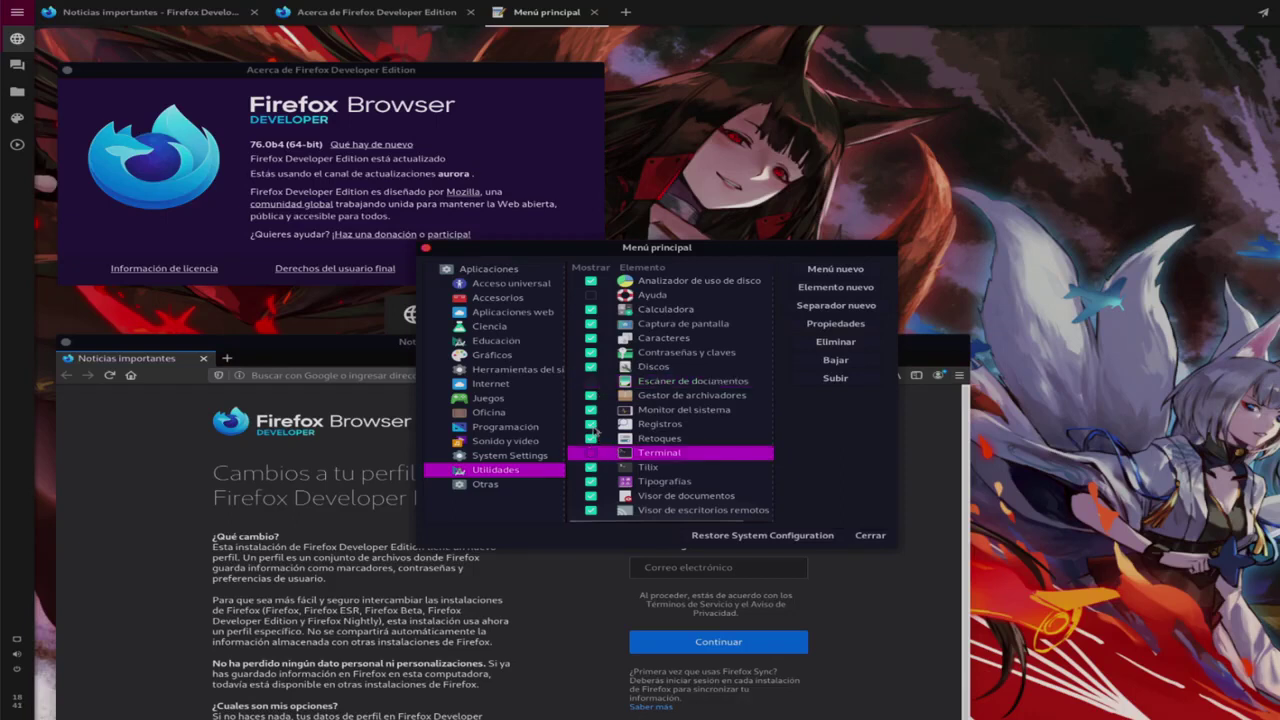
pyautogui.click(591, 424)
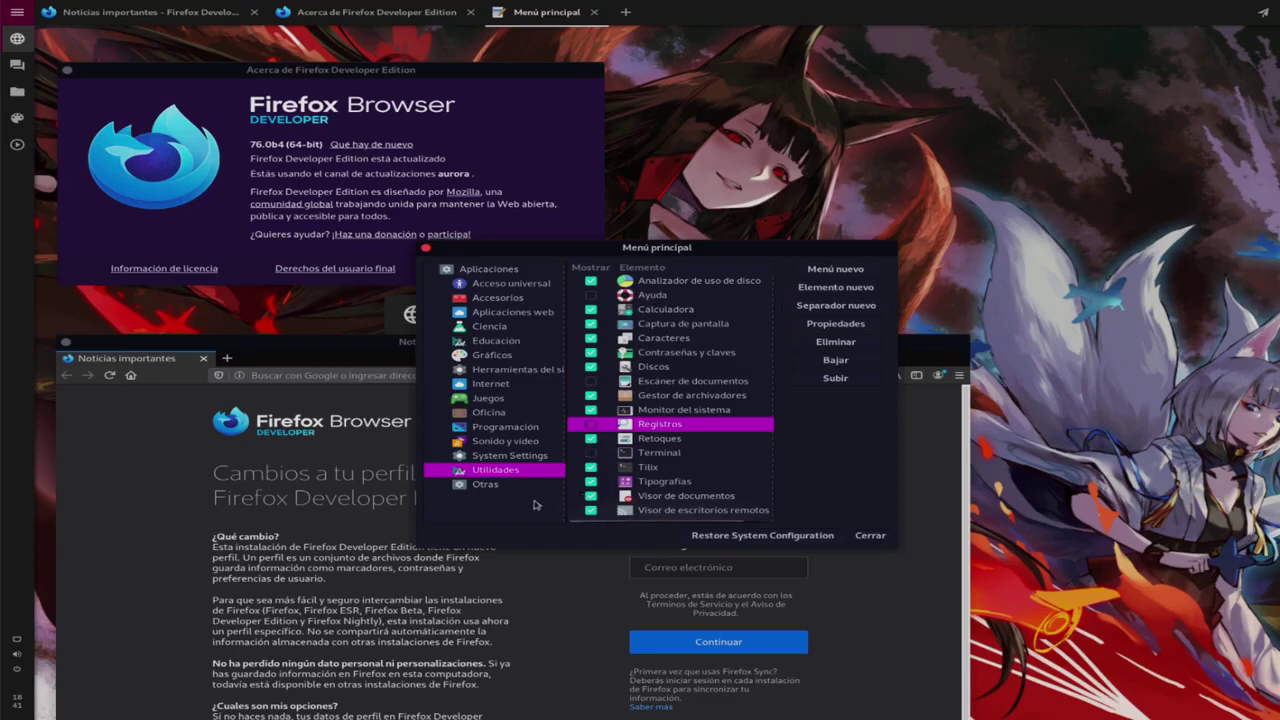
# - Look through the Otras entries before closing the menu editor, and show the second page of the applications overview
pyautogui.click(486, 484)
pyautogui.scroll(-1, 743, 467)
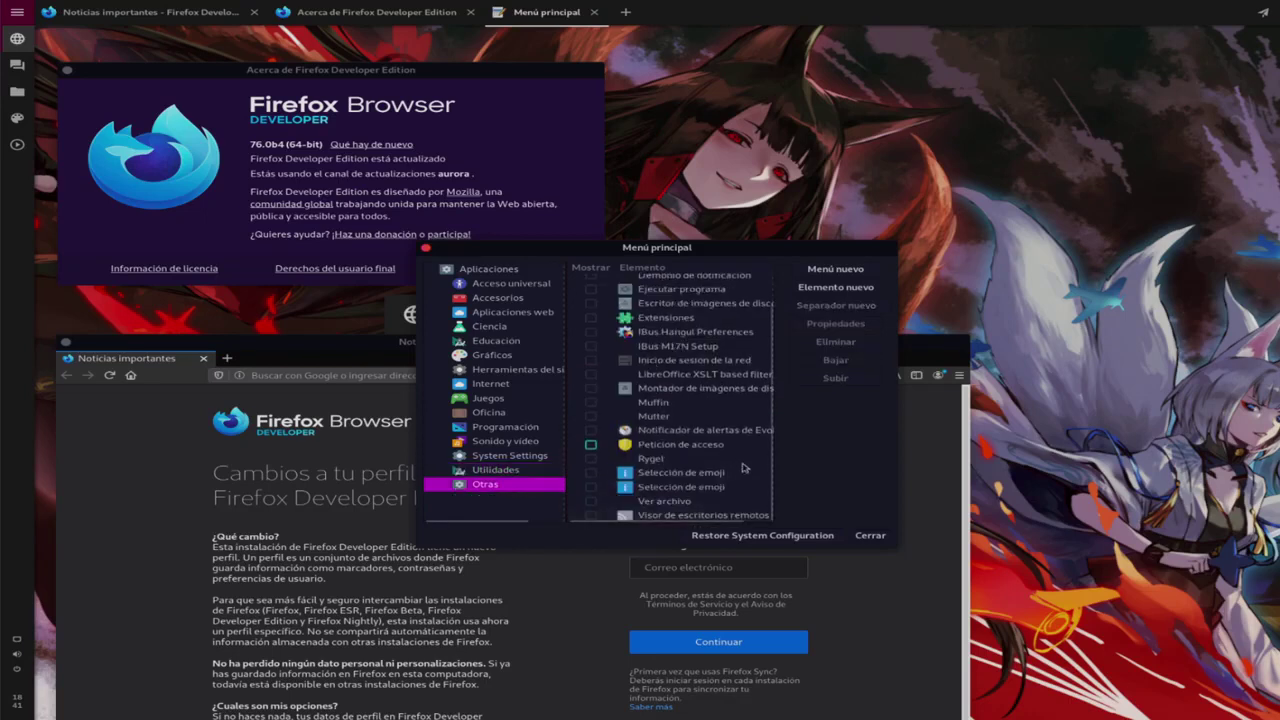
pyautogui.click(866, 535)
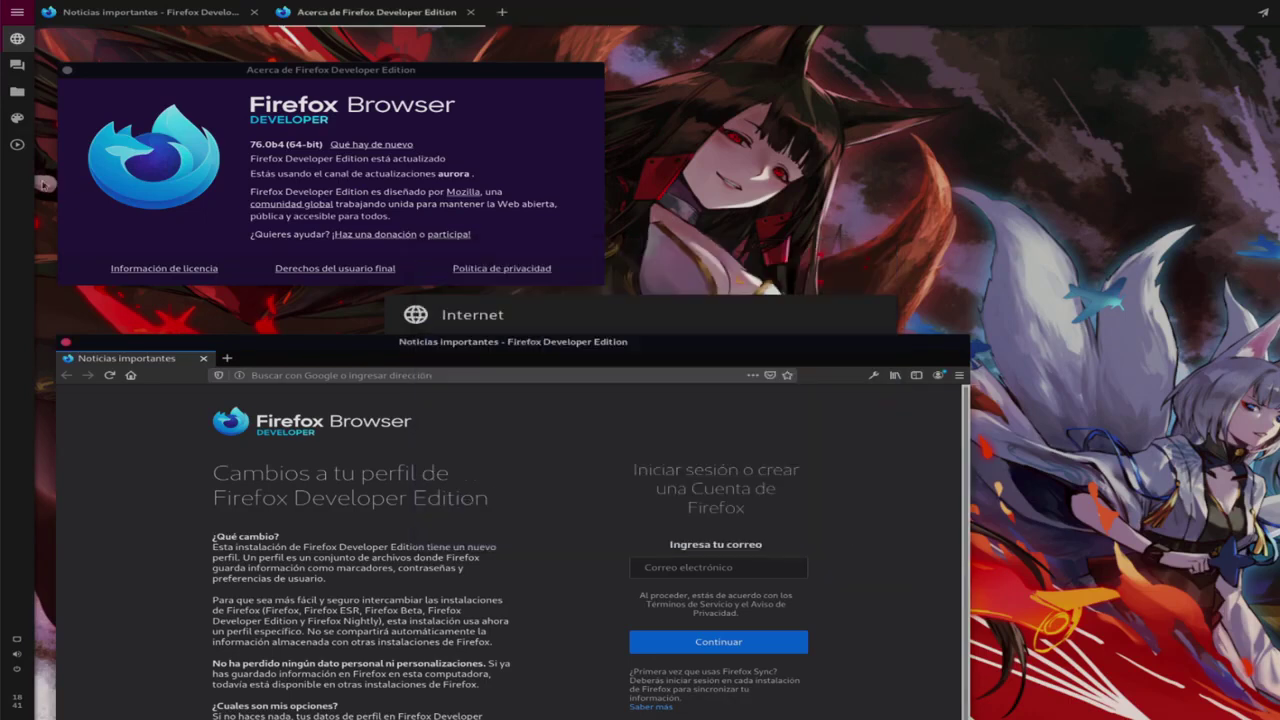
pyautogui.click(17, 14)
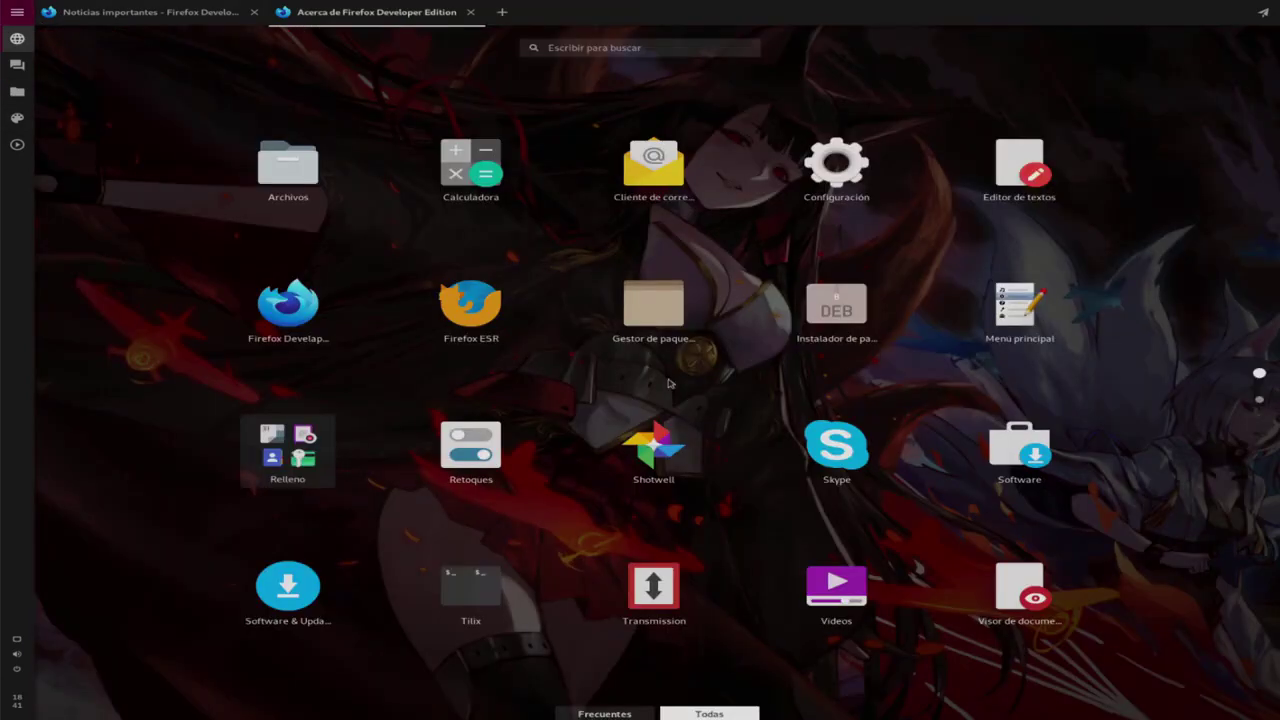
pyautogui.click(1261, 400)
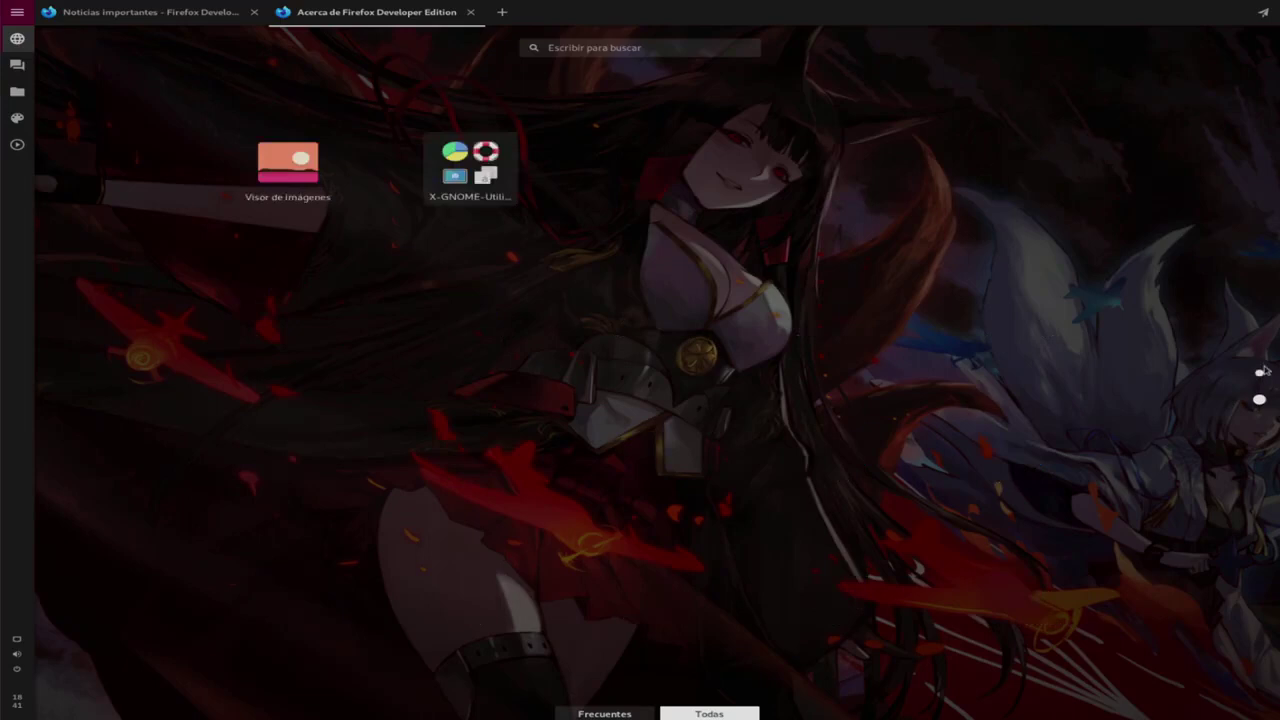
# - Launch the Synaptic package manager from the first page of applications and authenticate with the administrator password
pyautogui.click(1260, 371)
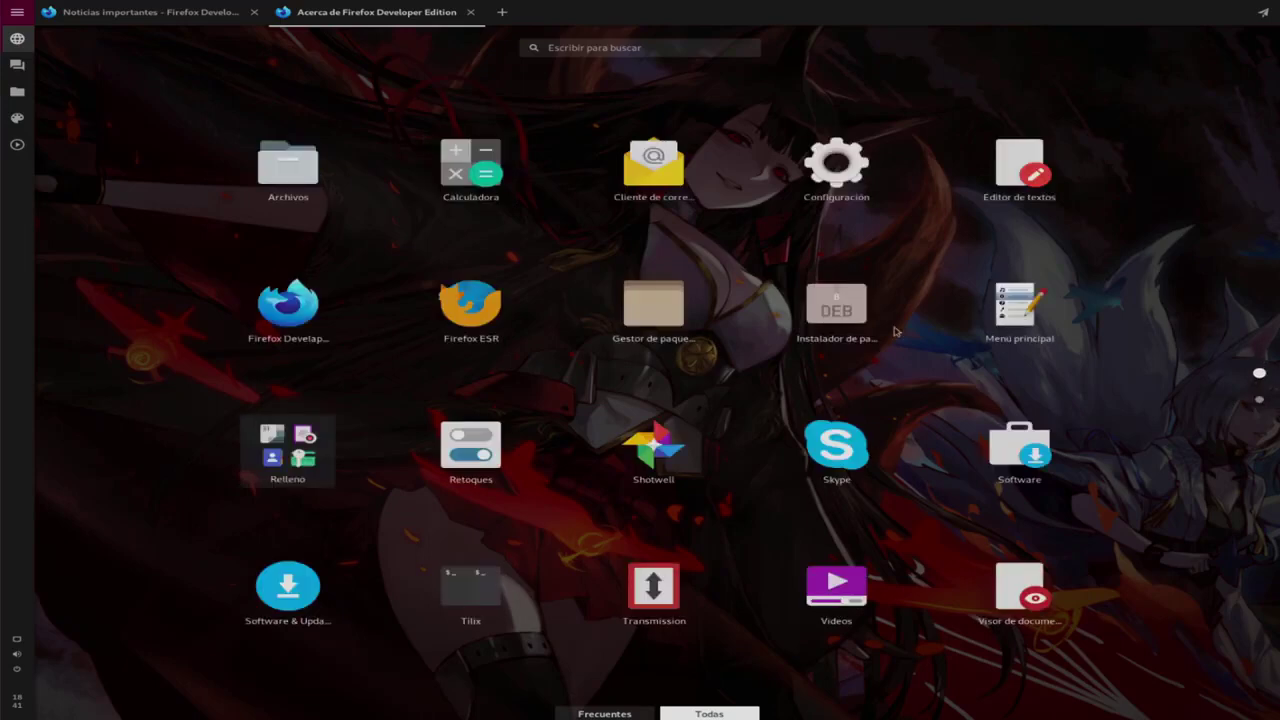
pyautogui.click(672, 310)
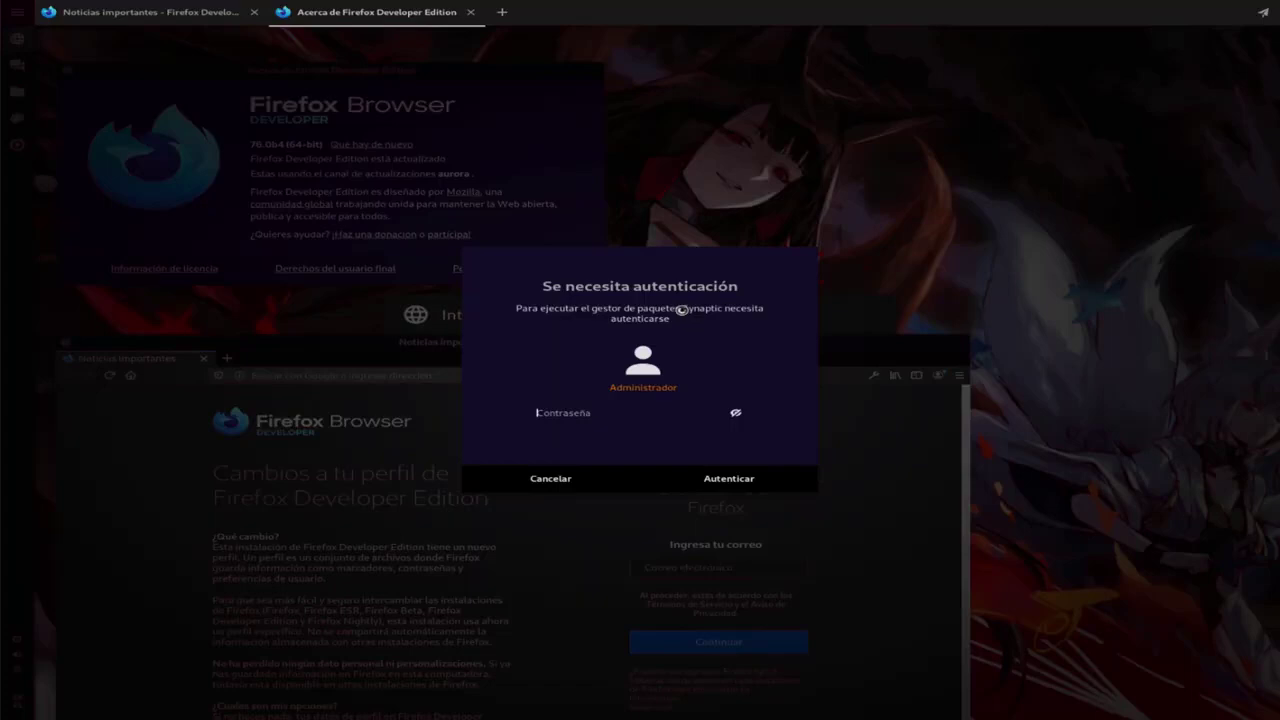
pyautogui.write('********')
pyautogui.press('Return')
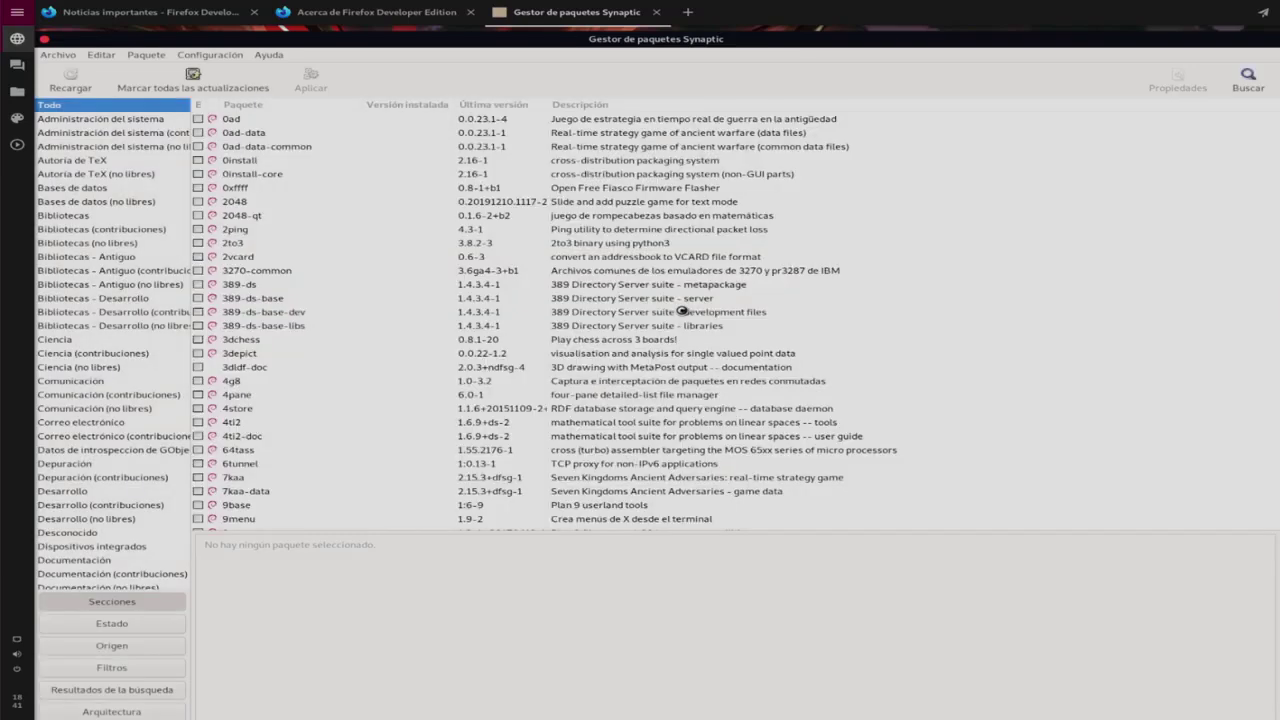
# - Search Synaptic's package names and descriptions for firefox
pyautogui.click(1248, 79)
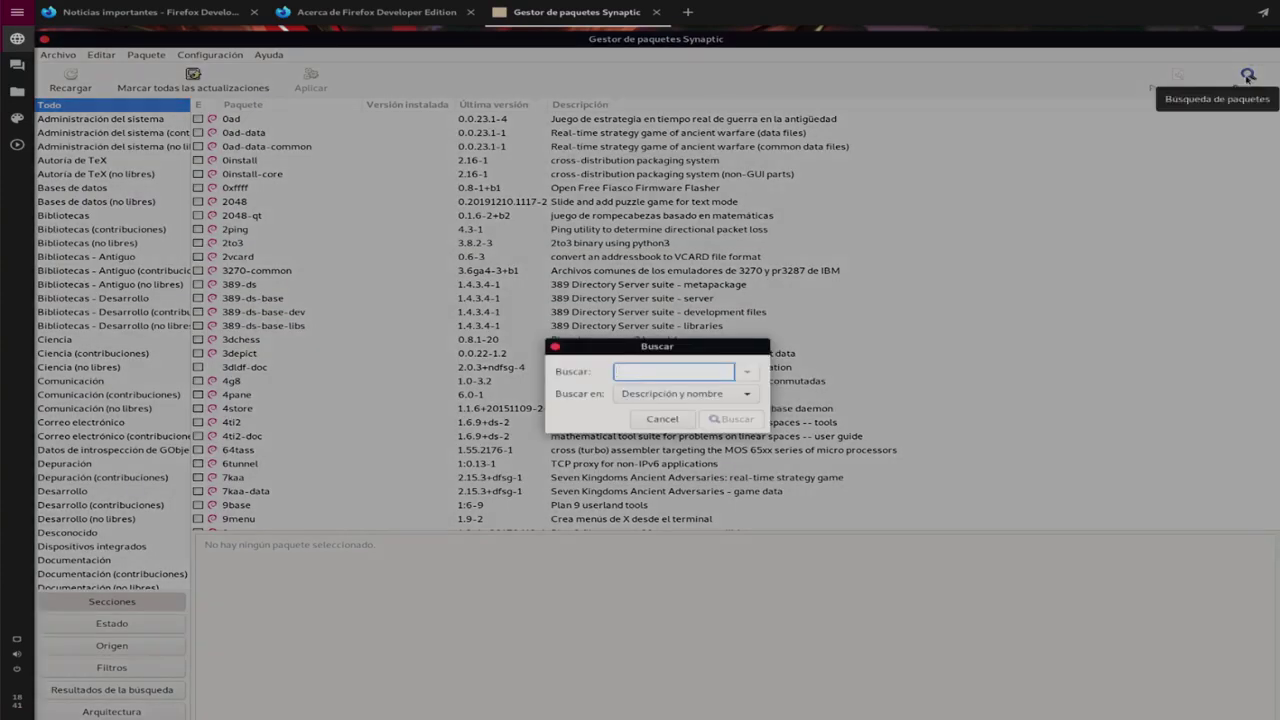
pyautogui.write('firefox')
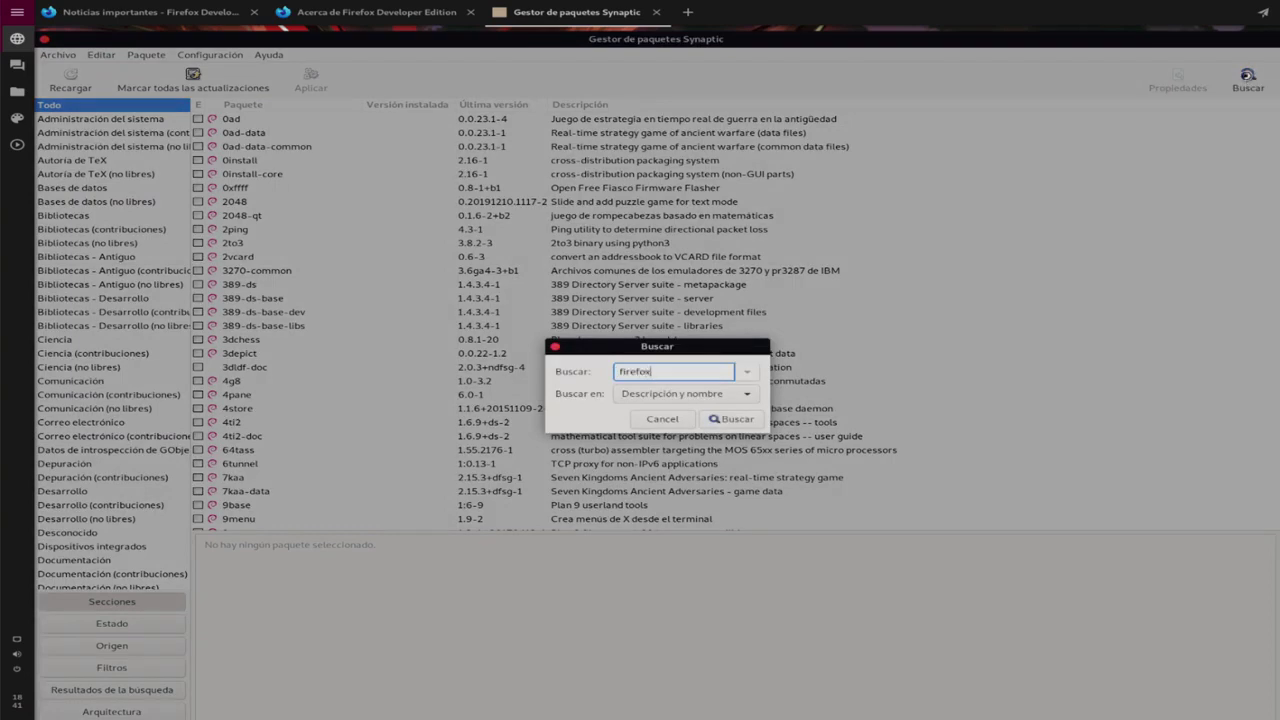
pyautogui.press('Return')
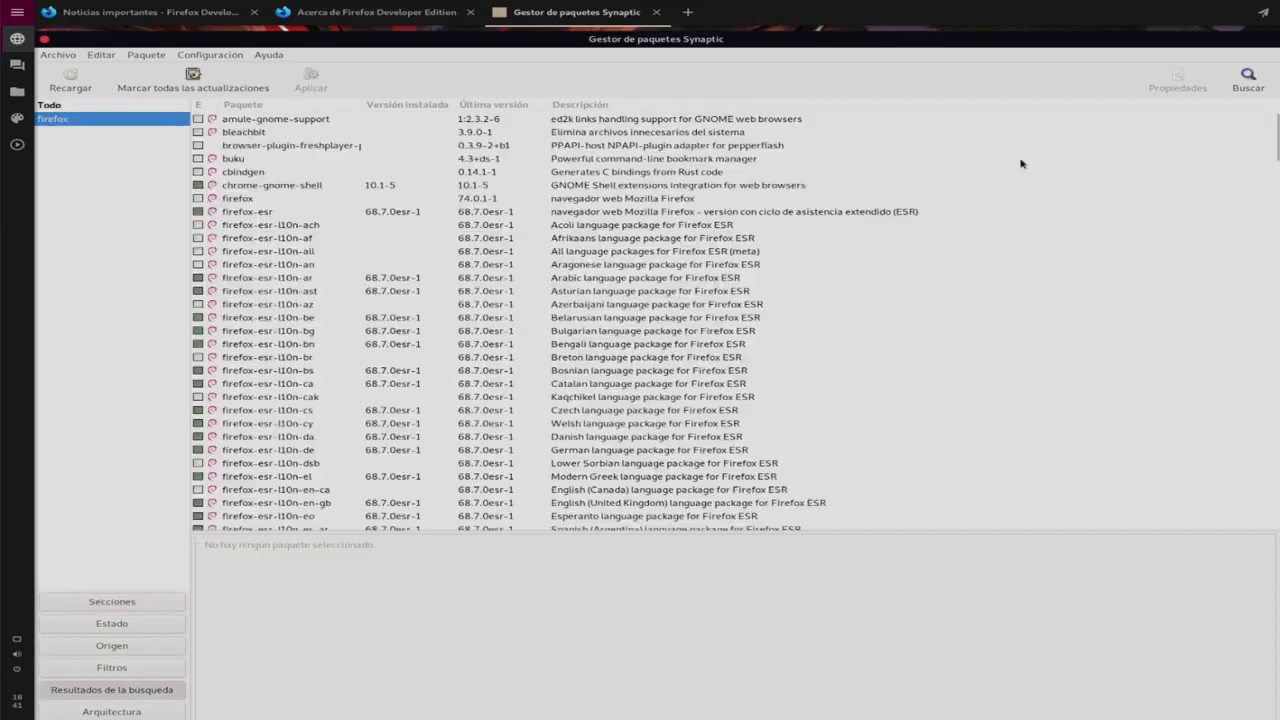
# - Mark the firefox-esr package for complete removal, including its configuration files
pyautogui.click(251, 214)
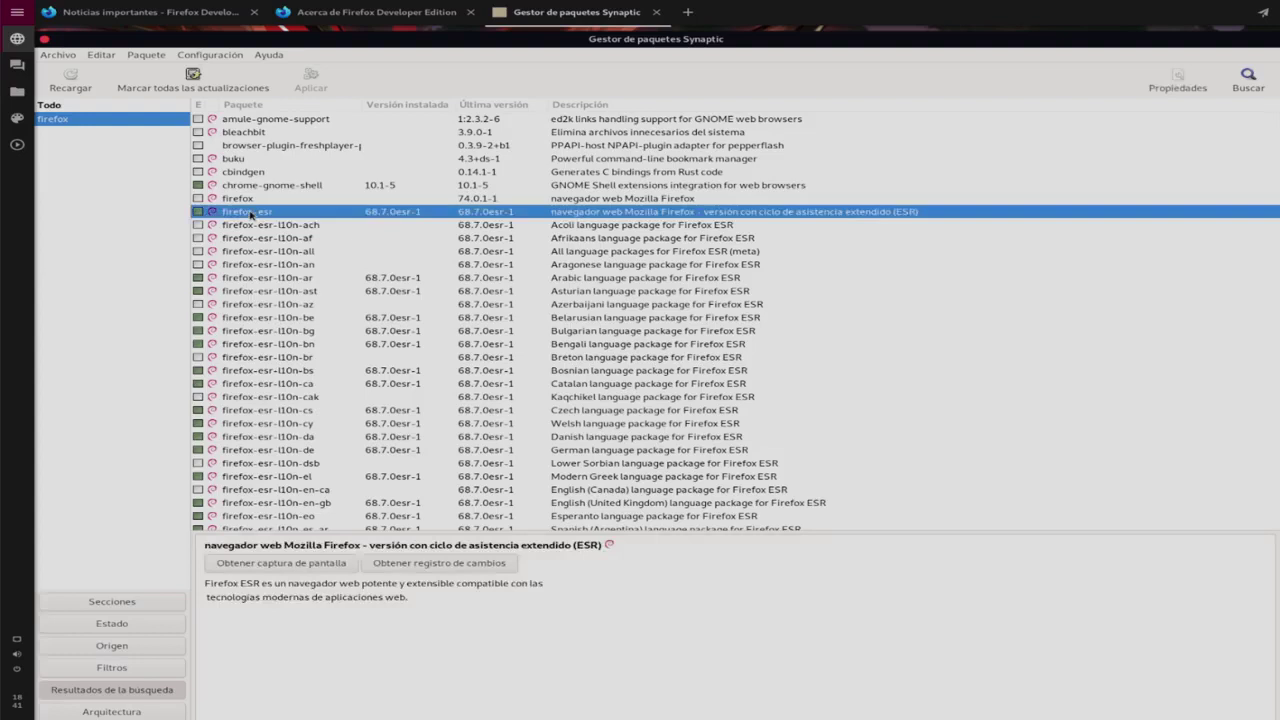
pyautogui.rightClick(251, 214)
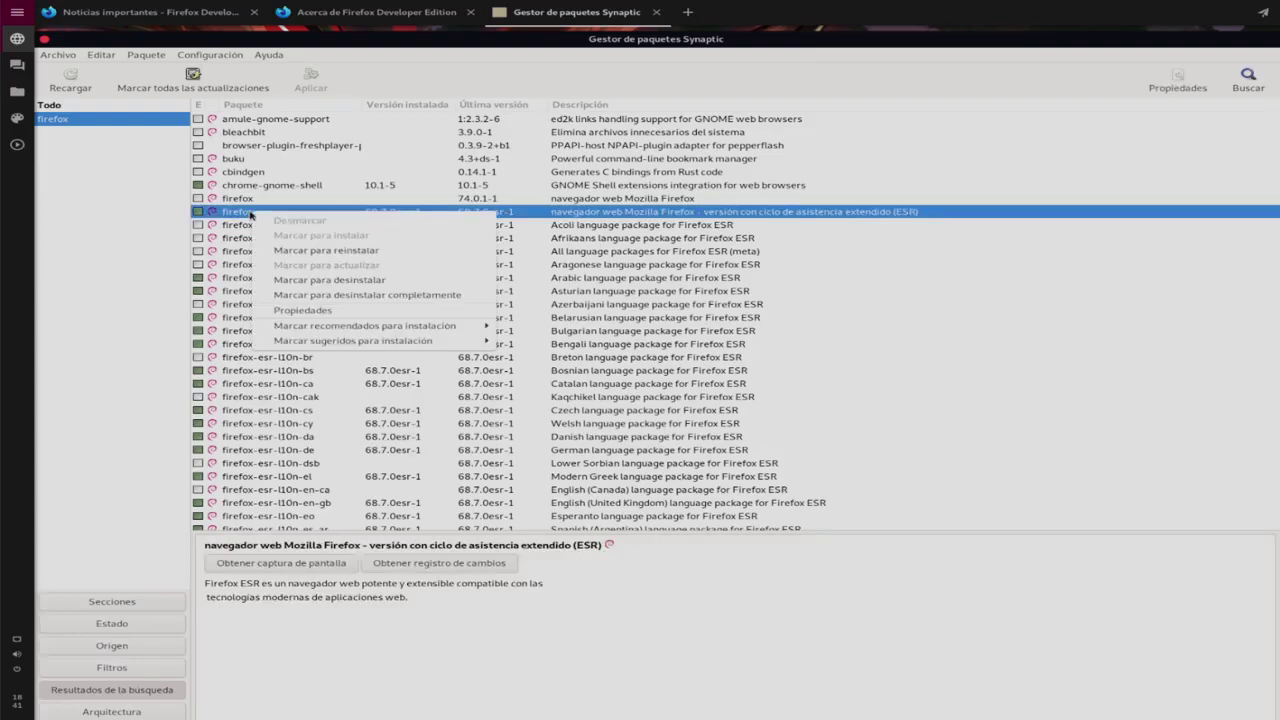
pyautogui.click(322, 296)
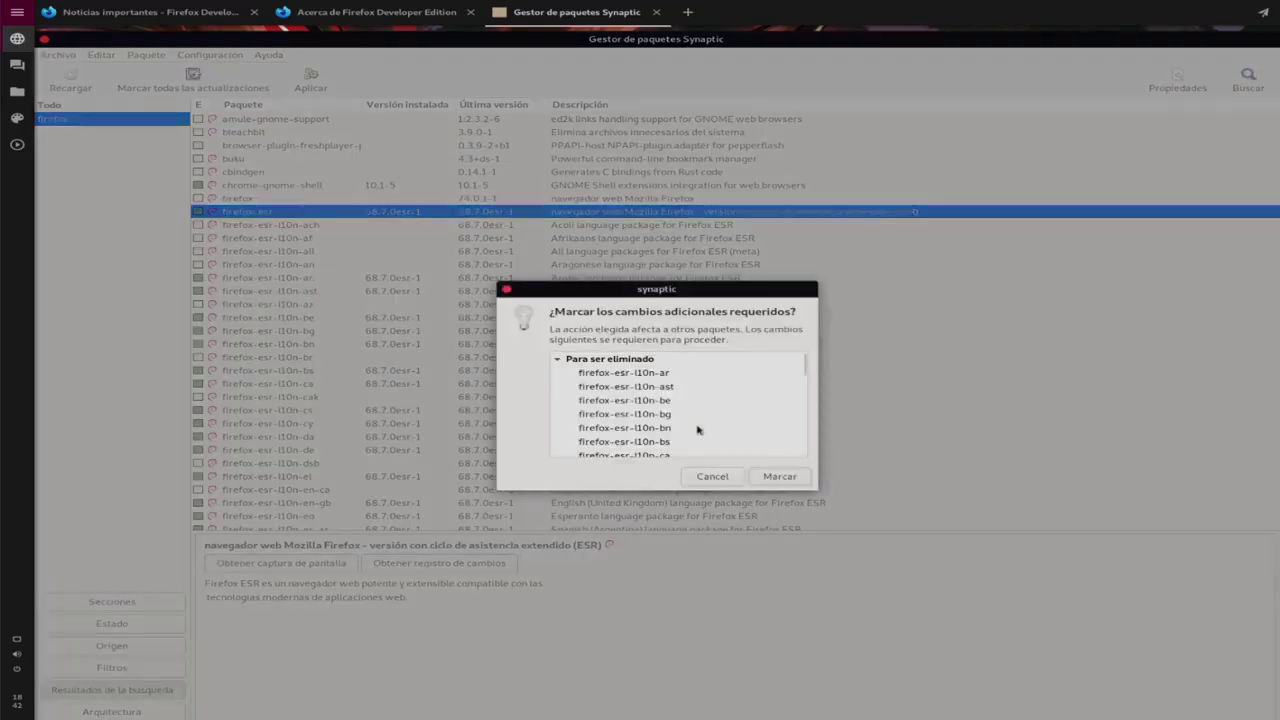
# - Review the list of dependent firefox-esr language packages that the removal also affects
pyautogui.scroll(-2, 698, 430)
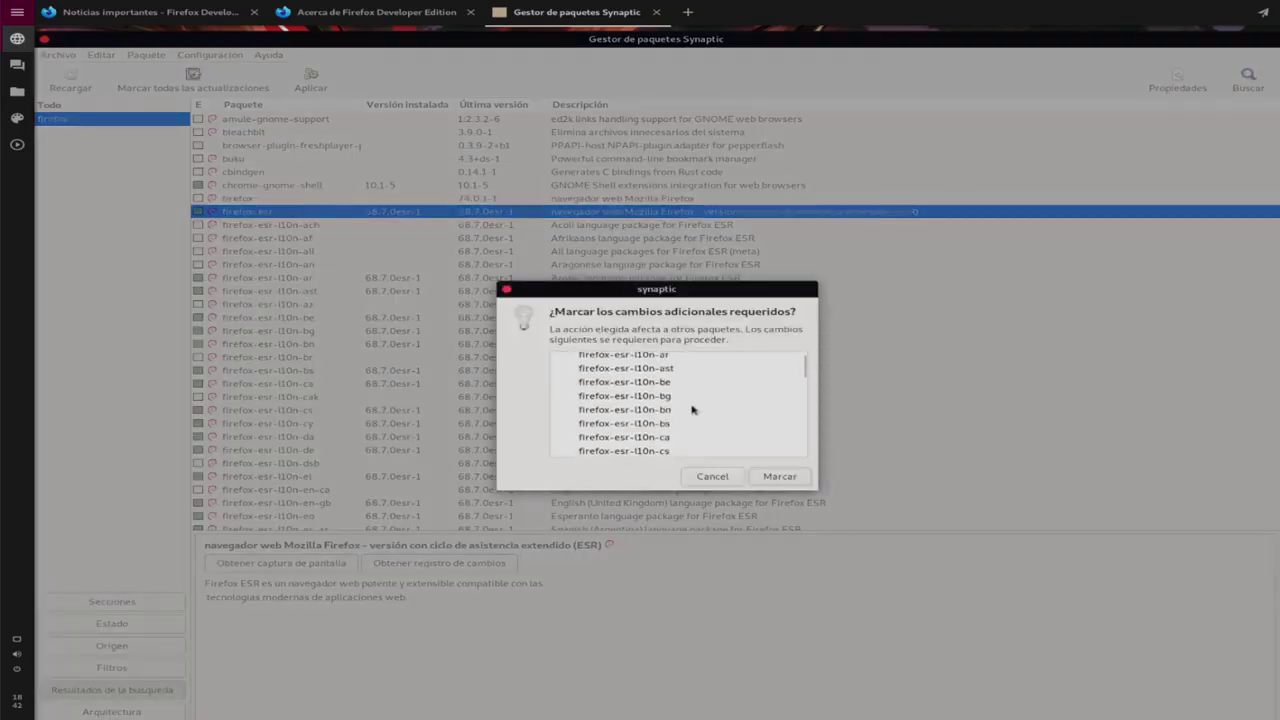
pyautogui.scroll(1, 692, 409)
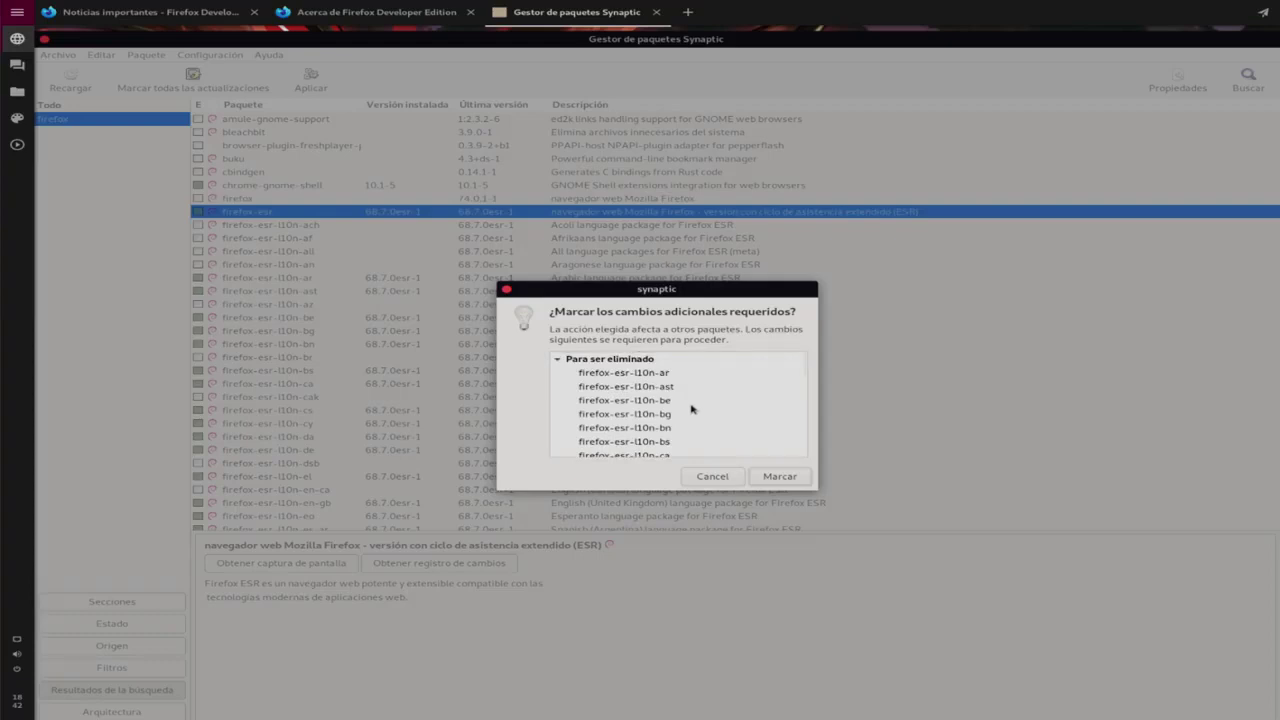
pyautogui.scroll(-3, 697, 407)
pyautogui.scroll(1, 697, 407)
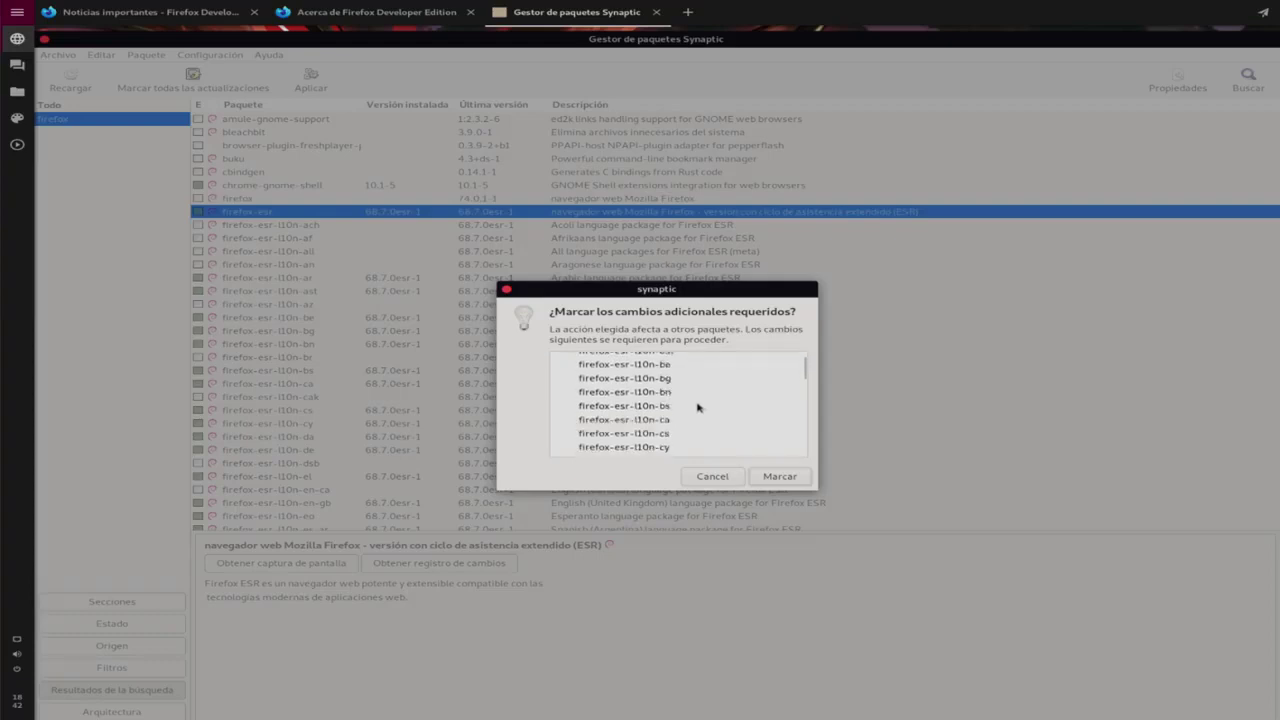
pyautogui.scroll(2, 697, 407)
pyautogui.scroll(-2, 697, 407)
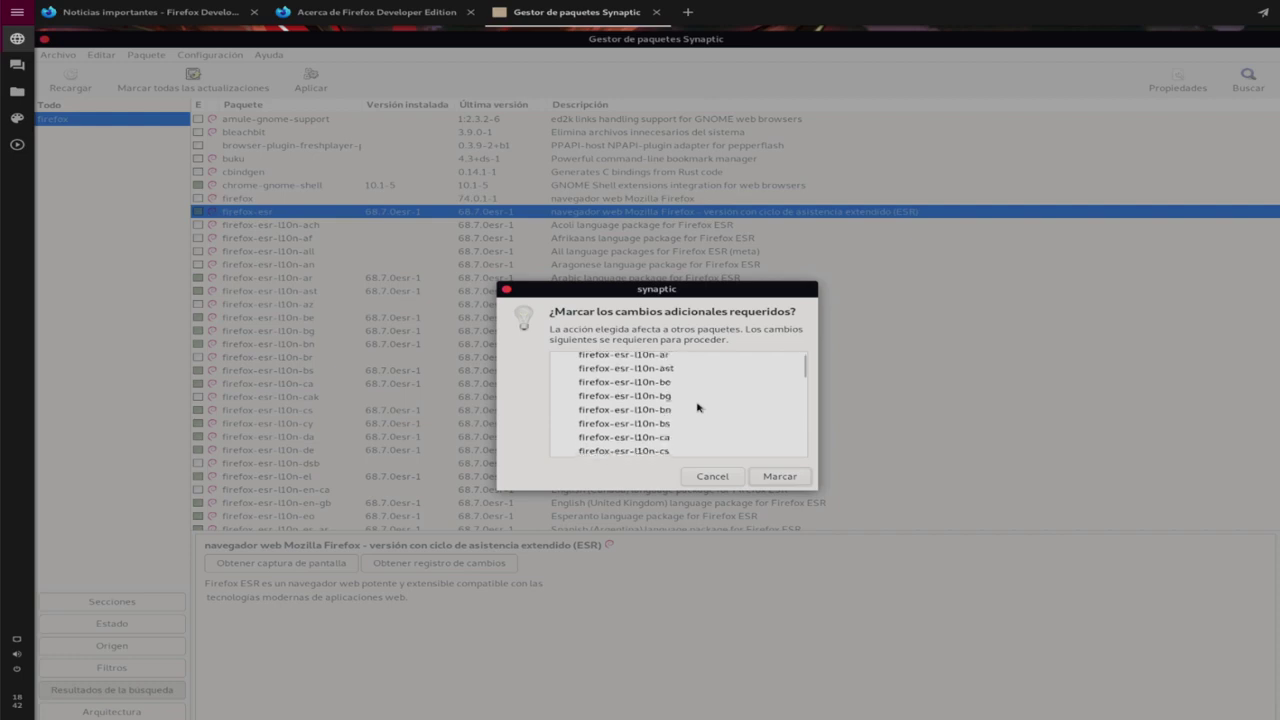
pyautogui.scroll(-1, 697, 407)
pyautogui.scroll(-3, 697, 407)
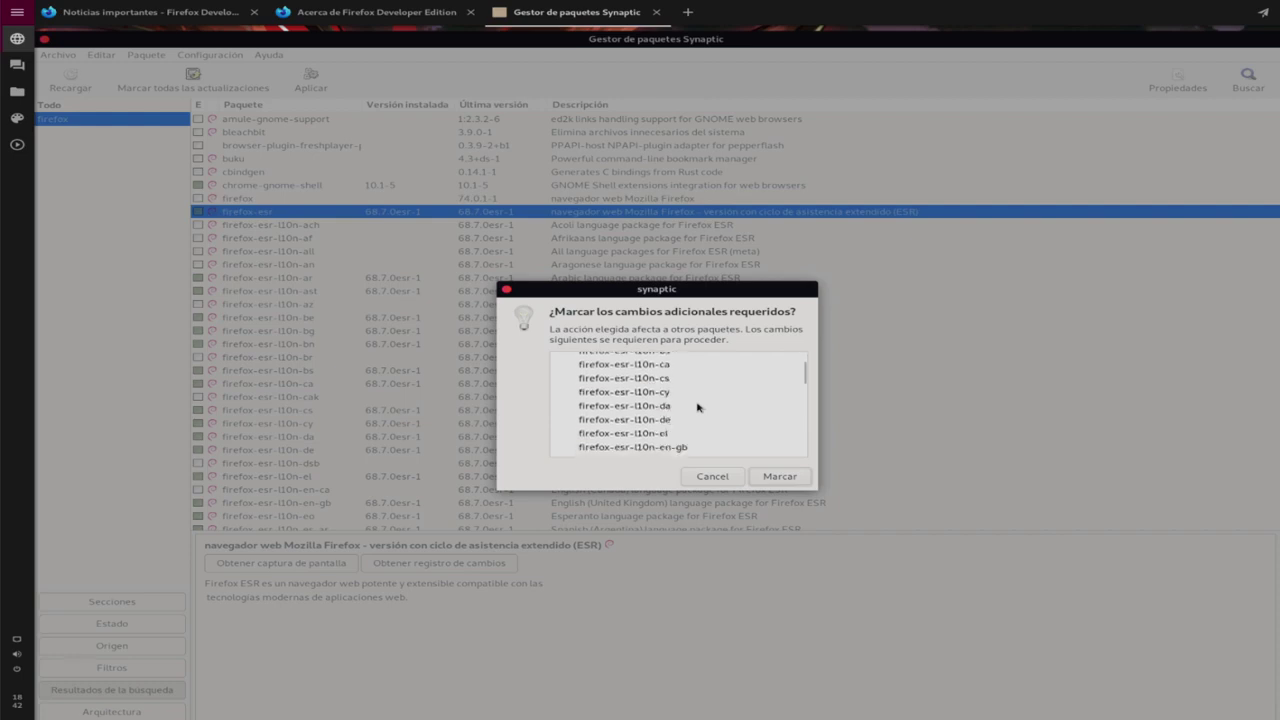
pyautogui.scroll(-2, 697, 407)
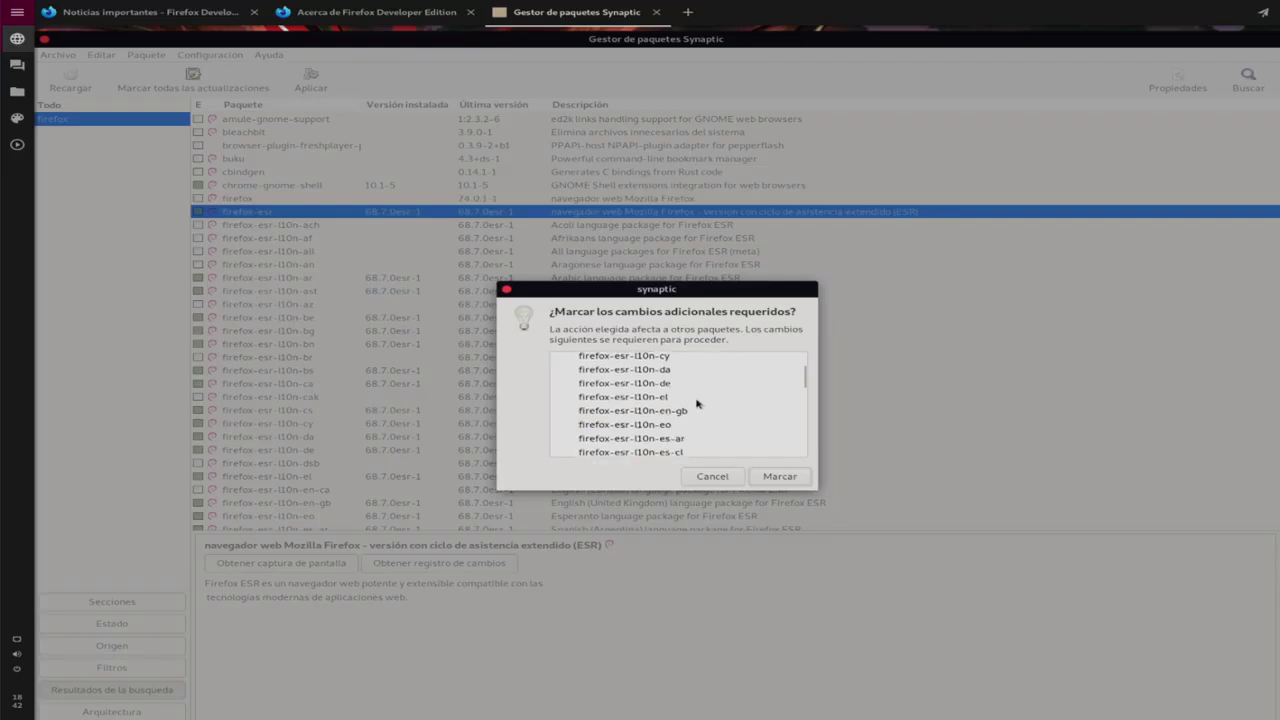
pyautogui.scroll(-2, 697, 403)
pyautogui.scroll(-2, 697, 403)
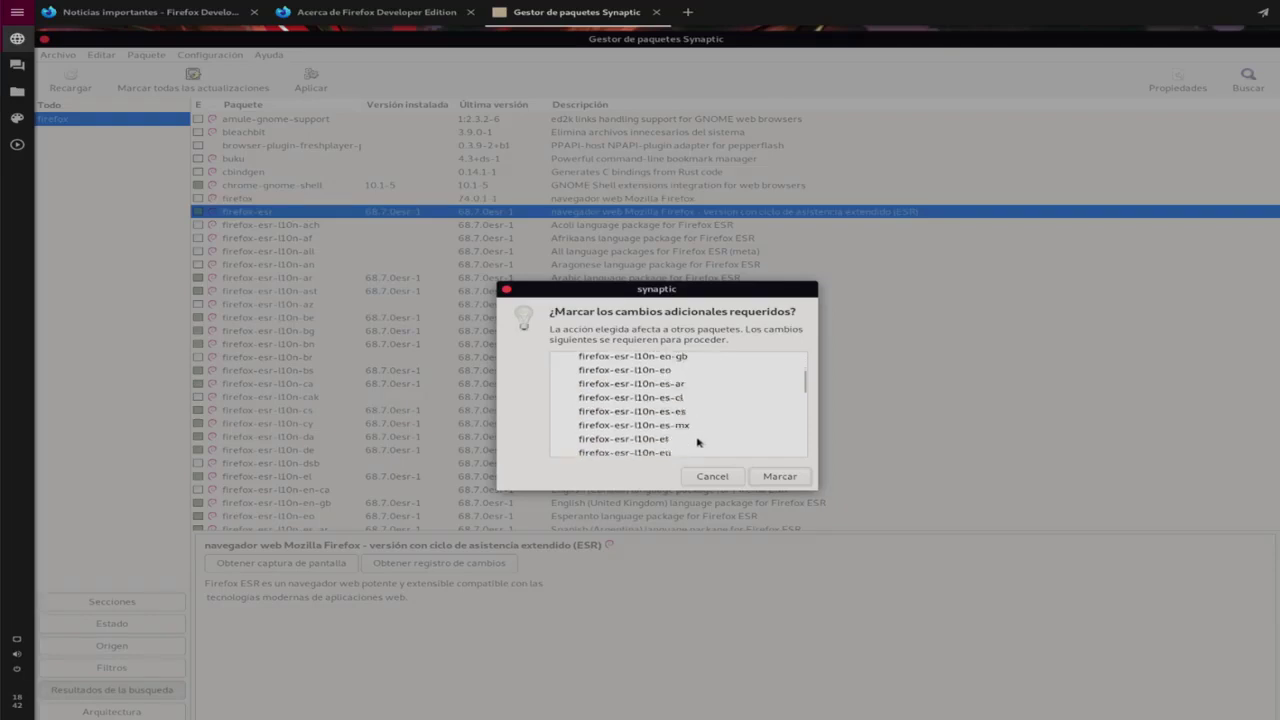
pyautogui.scroll(-3, 699, 437)
pyautogui.scroll(-5, 699, 437)
pyautogui.scroll(-3, 700, 434)
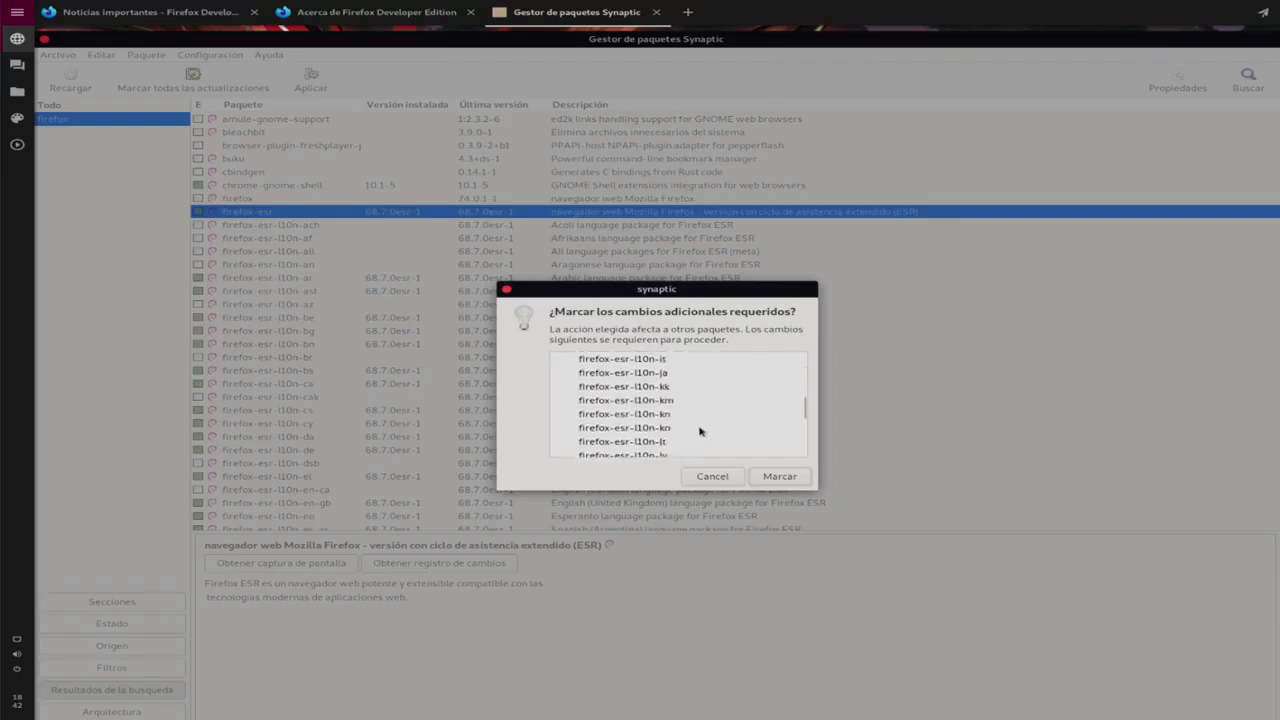
pyautogui.scroll(-7, 700, 432)
pyautogui.scroll(-2, 700, 432)
# - Accept the additional required changes, apply the marked firefox-esr removals and close Synaptic
pyautogui.click(776, 477)
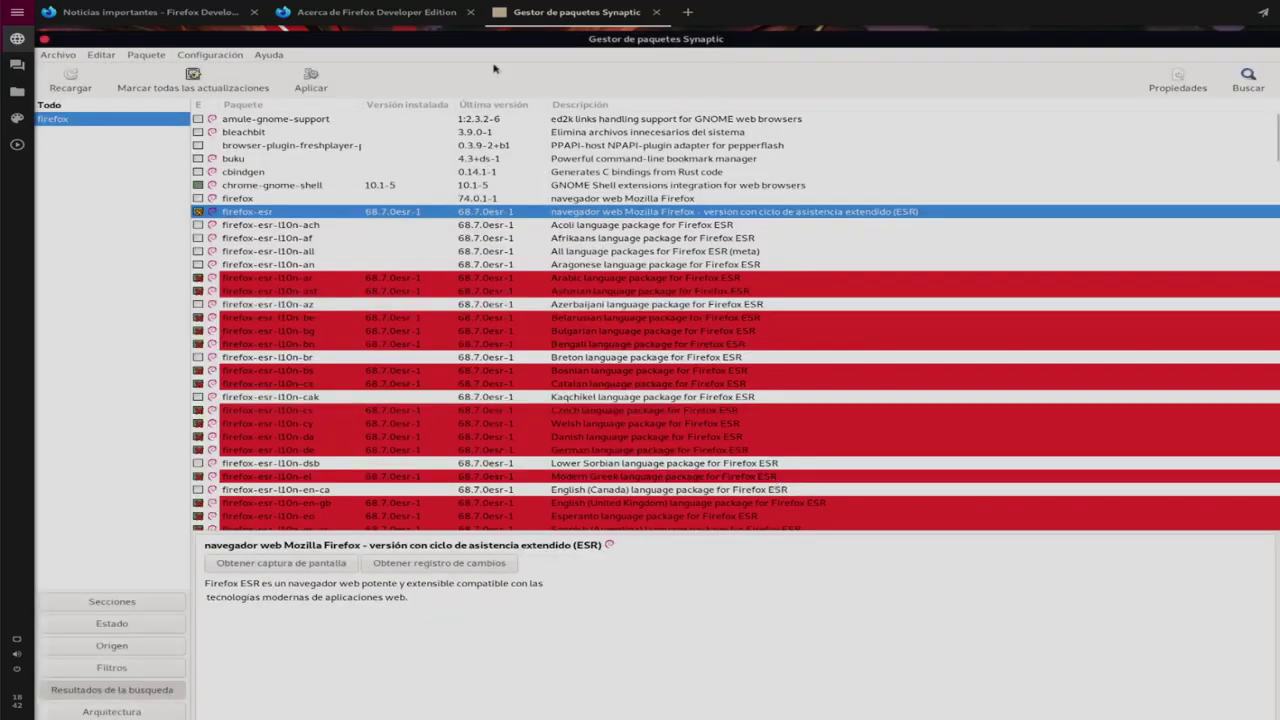
pyautogui.click(309, 83)
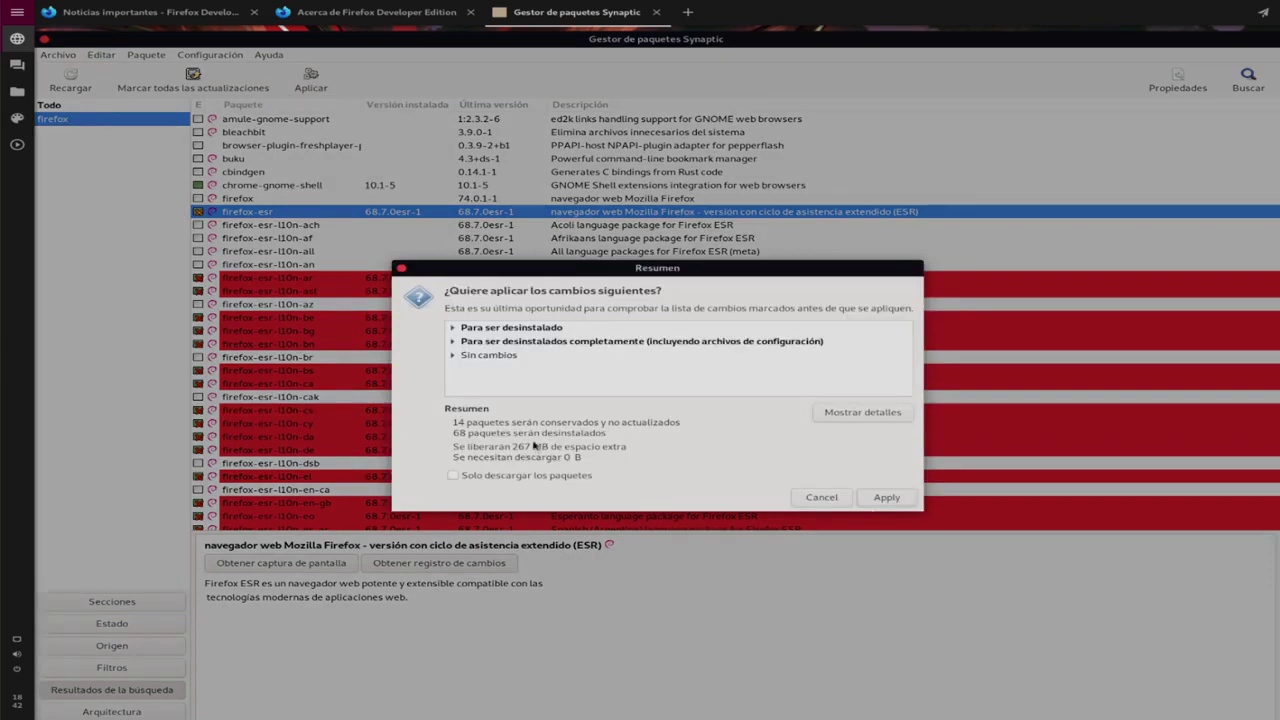
pyautogui.click(886, 498)
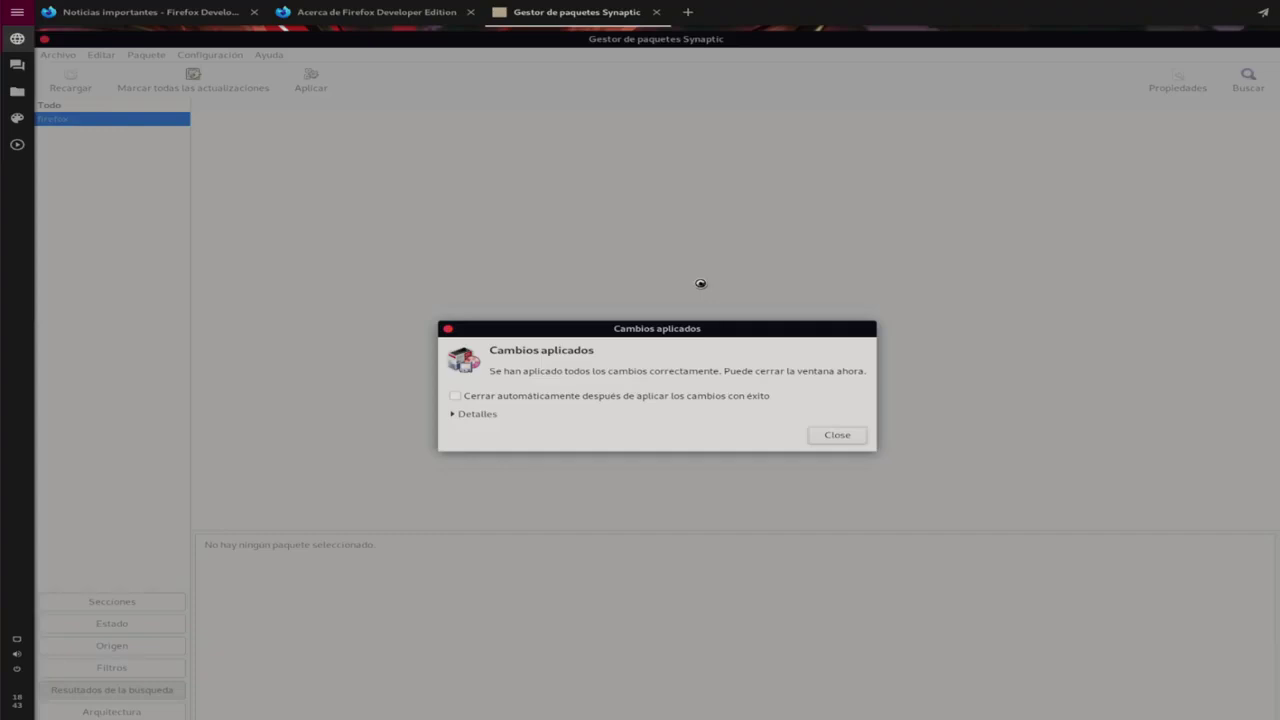
pyautogui.click(865, 439)
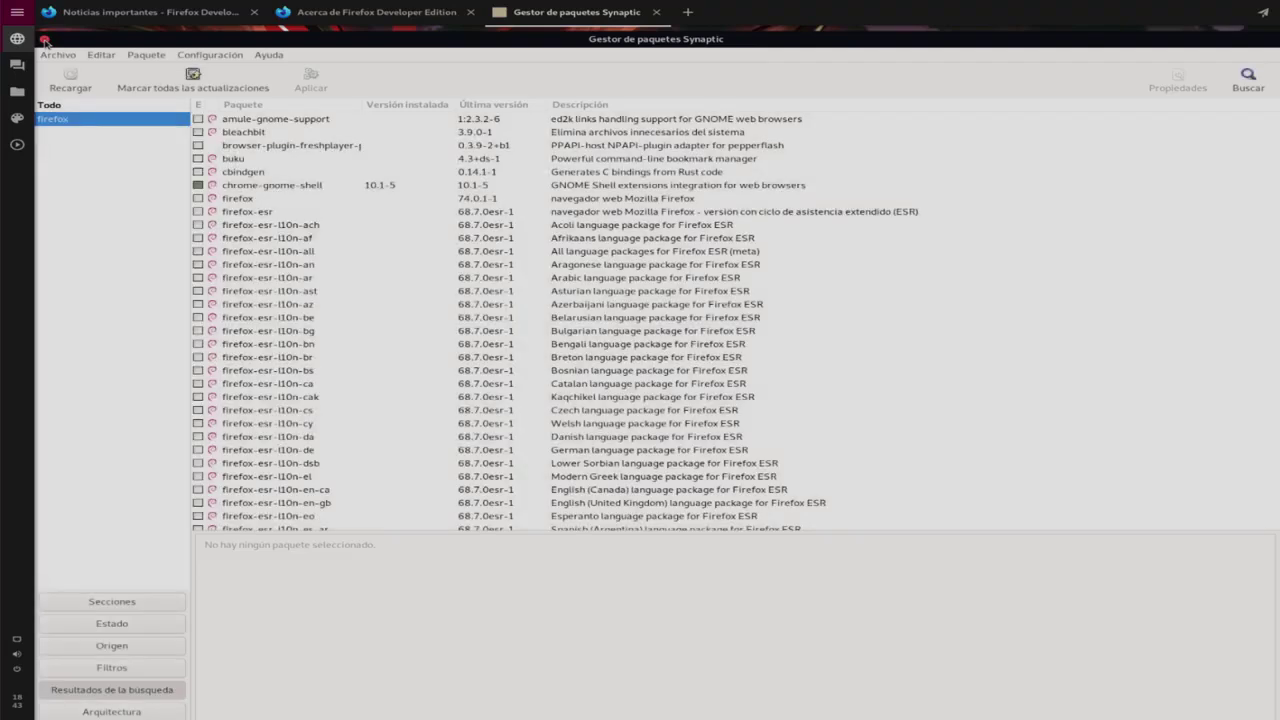
pyautogui.click(44, 40)
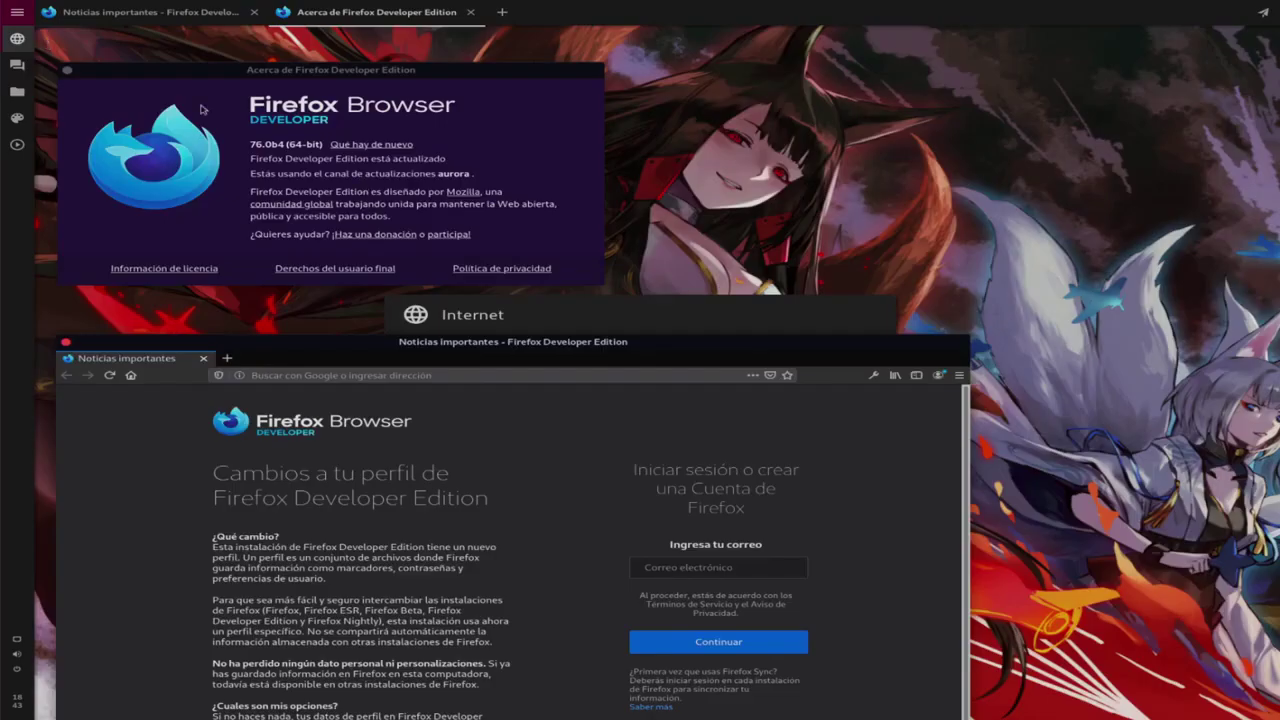
# - Check both pages of the applications overview for the remaining launchers
pyautogui.click(20, 14)
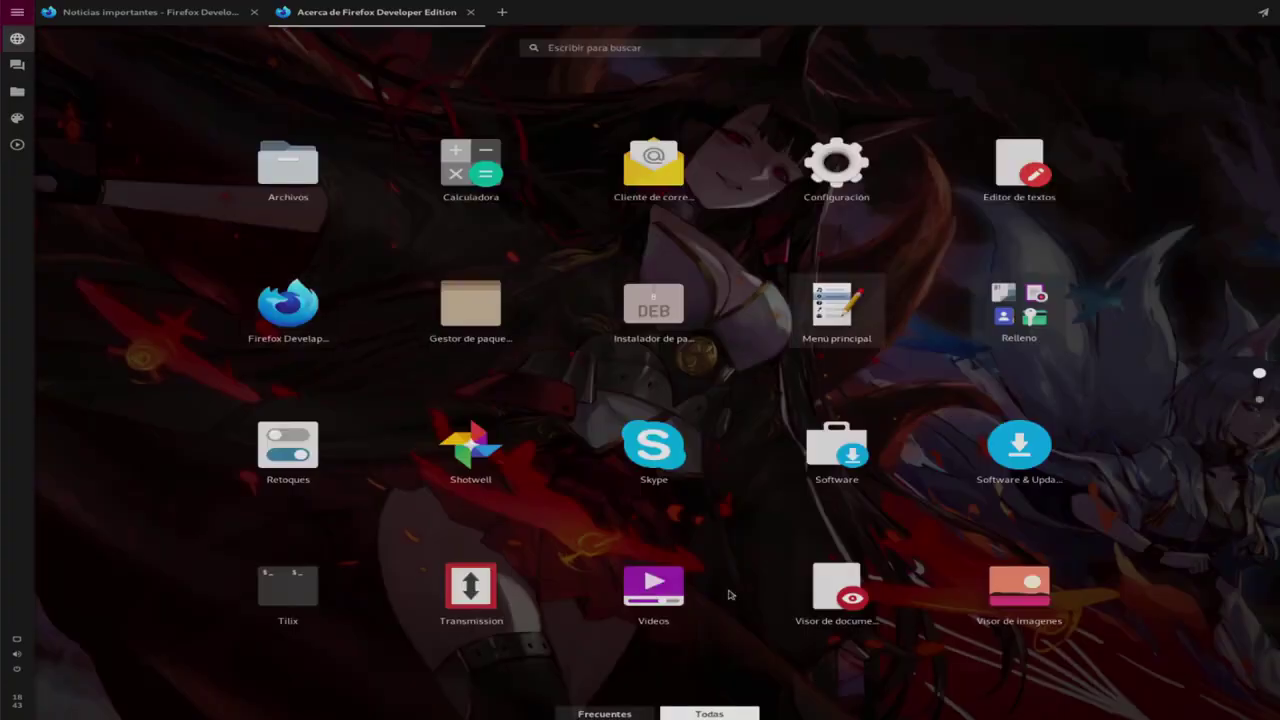
pyautogui.scroll(-1, 855, 431)
pyautogui.scroll(1, 855, 431)
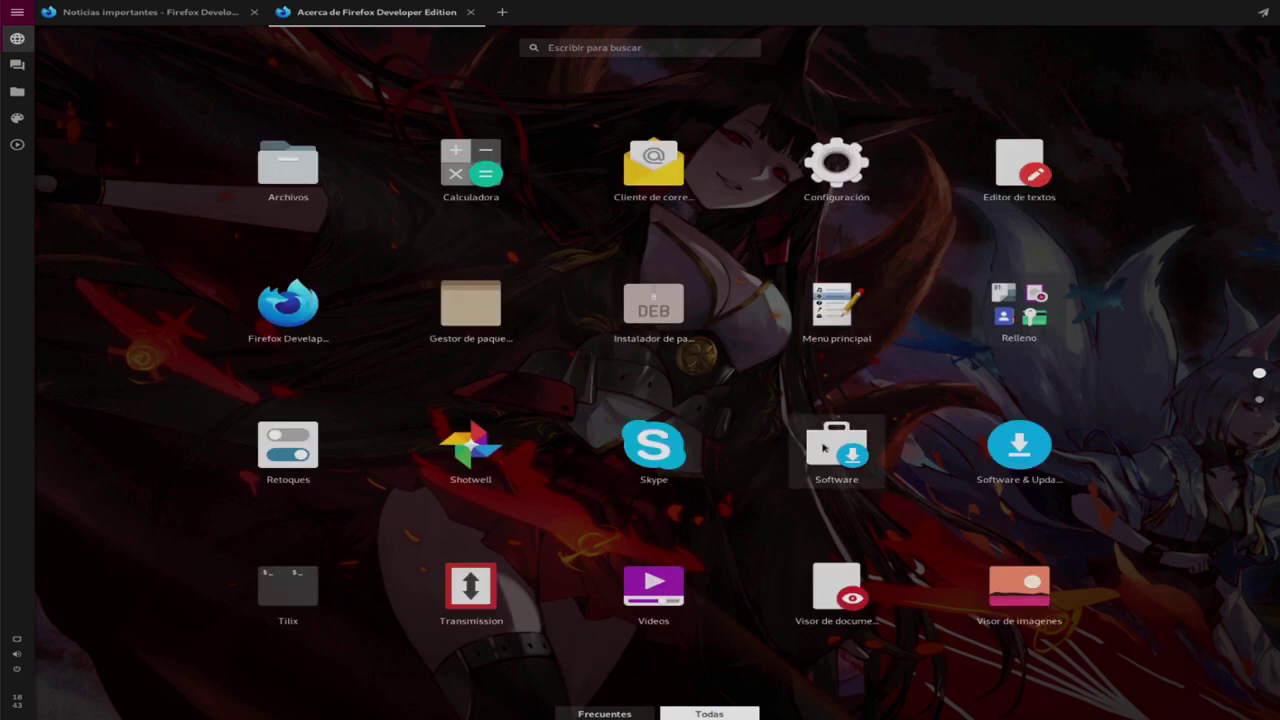
pyautogui.scroll(-1, 823, 447)
pyautogui.scroll(1, 437, 454)
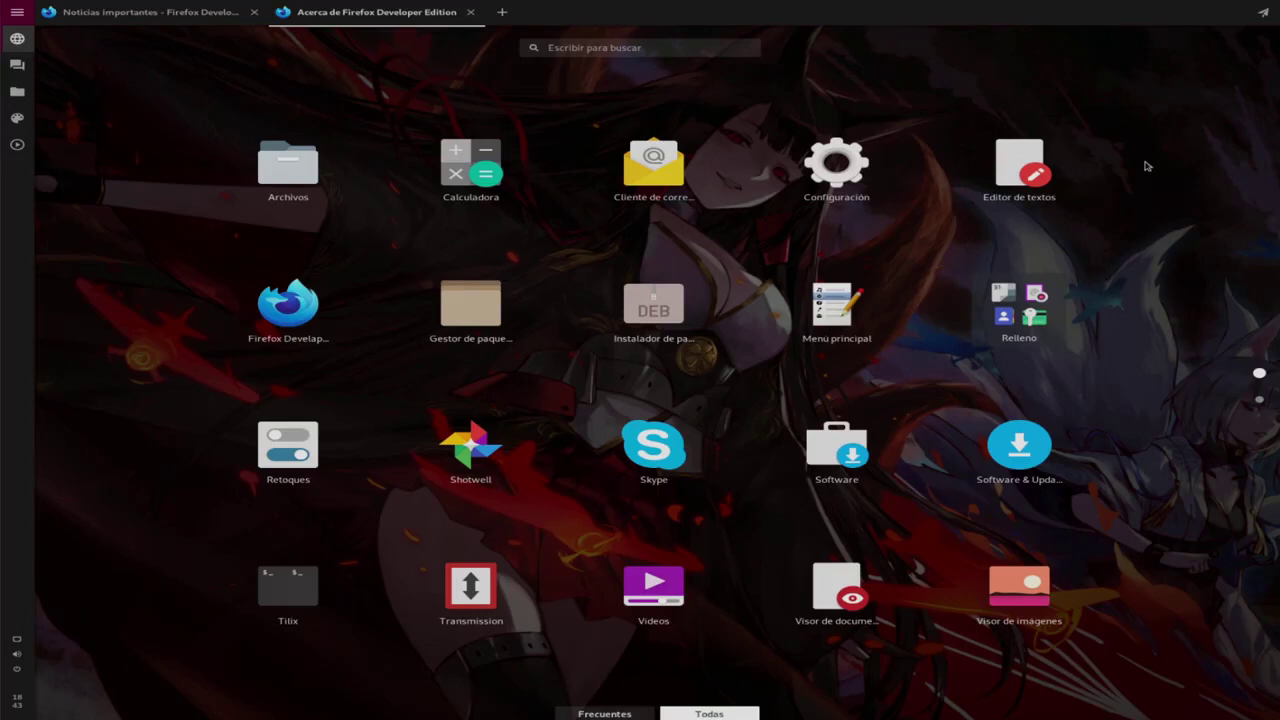
pyautogui.hotkey('alt', 'F2')
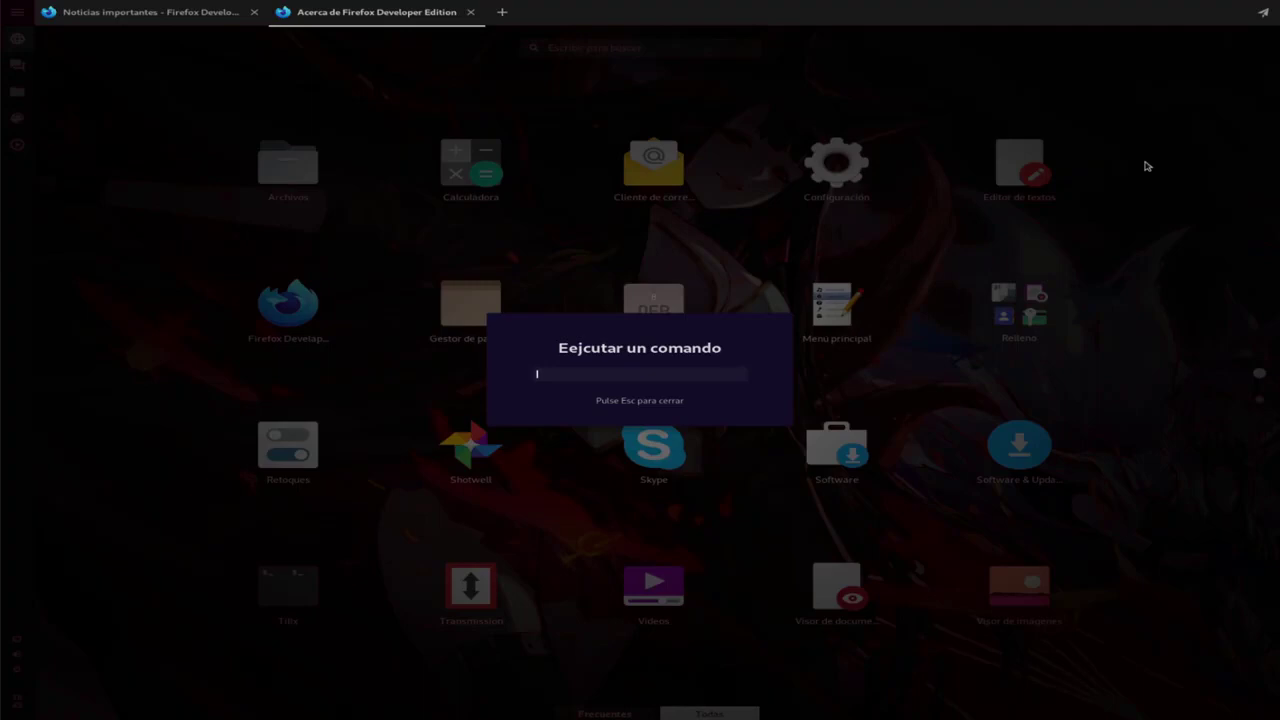
pyautogui.write('r')
pyautogui.press('BackSpace')
pyautogui.press('Escape')
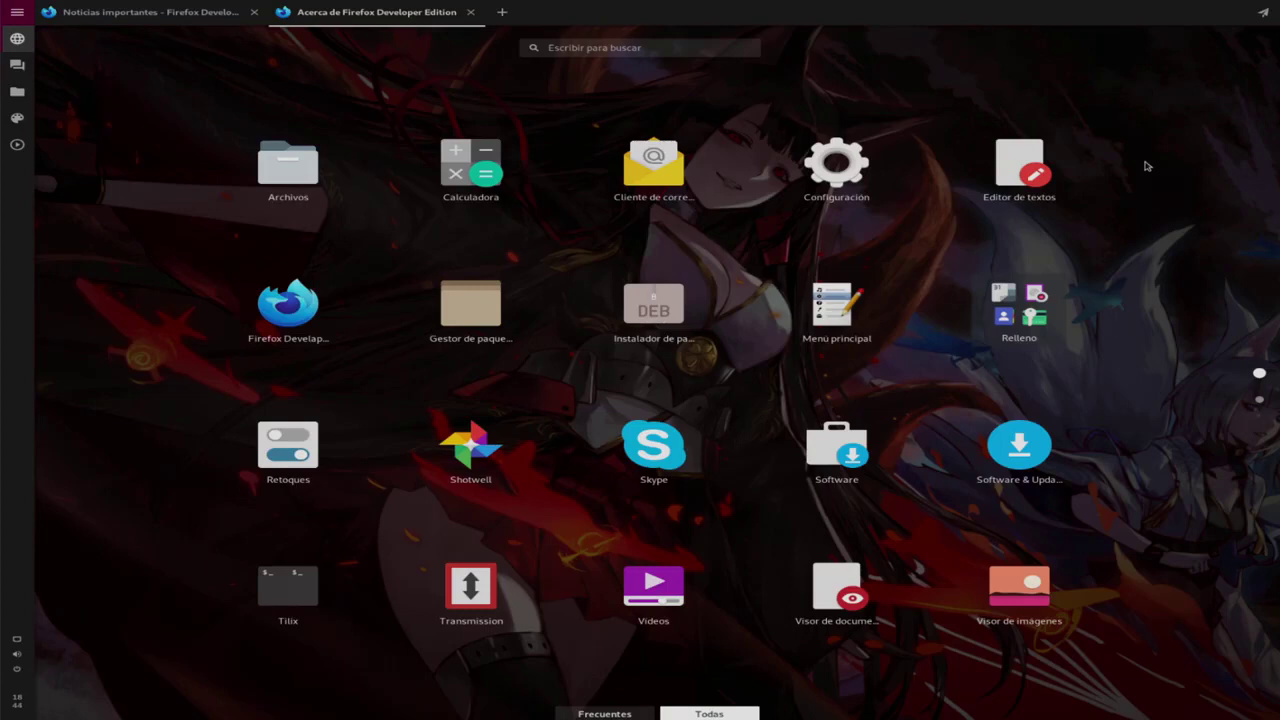
pyautogui.press('Escape')
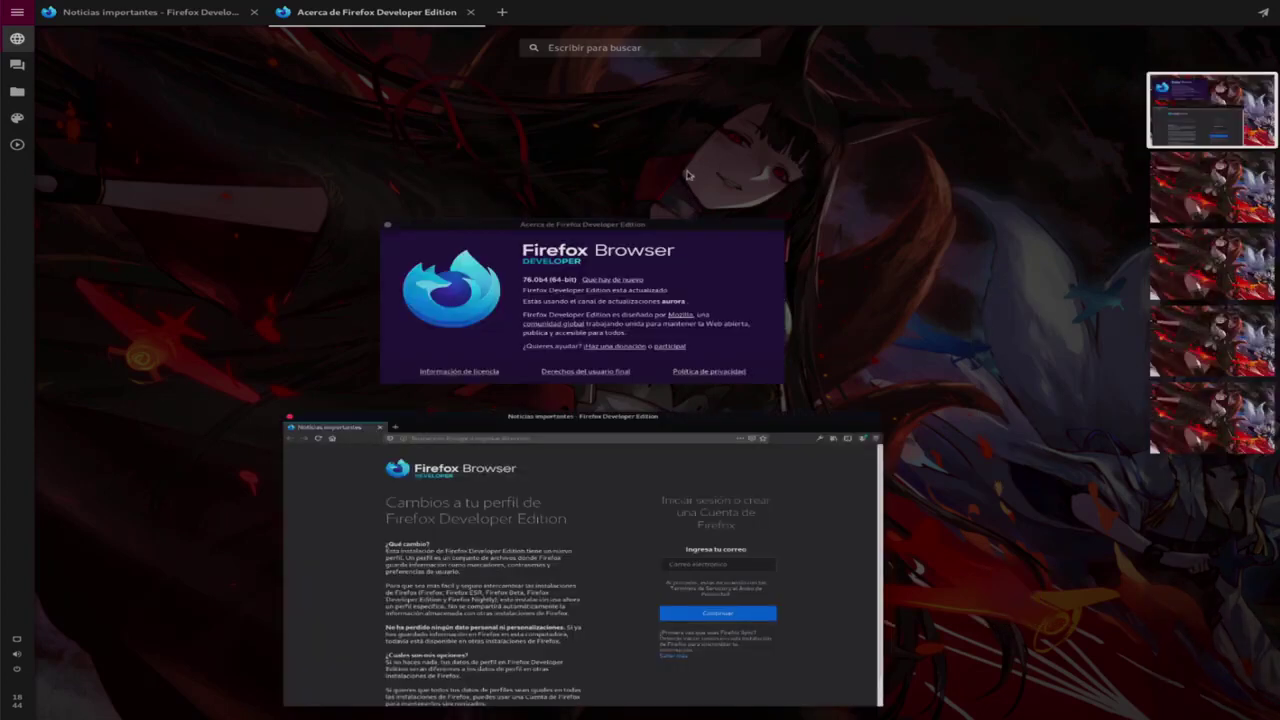
pyautogui.click(535, 472)
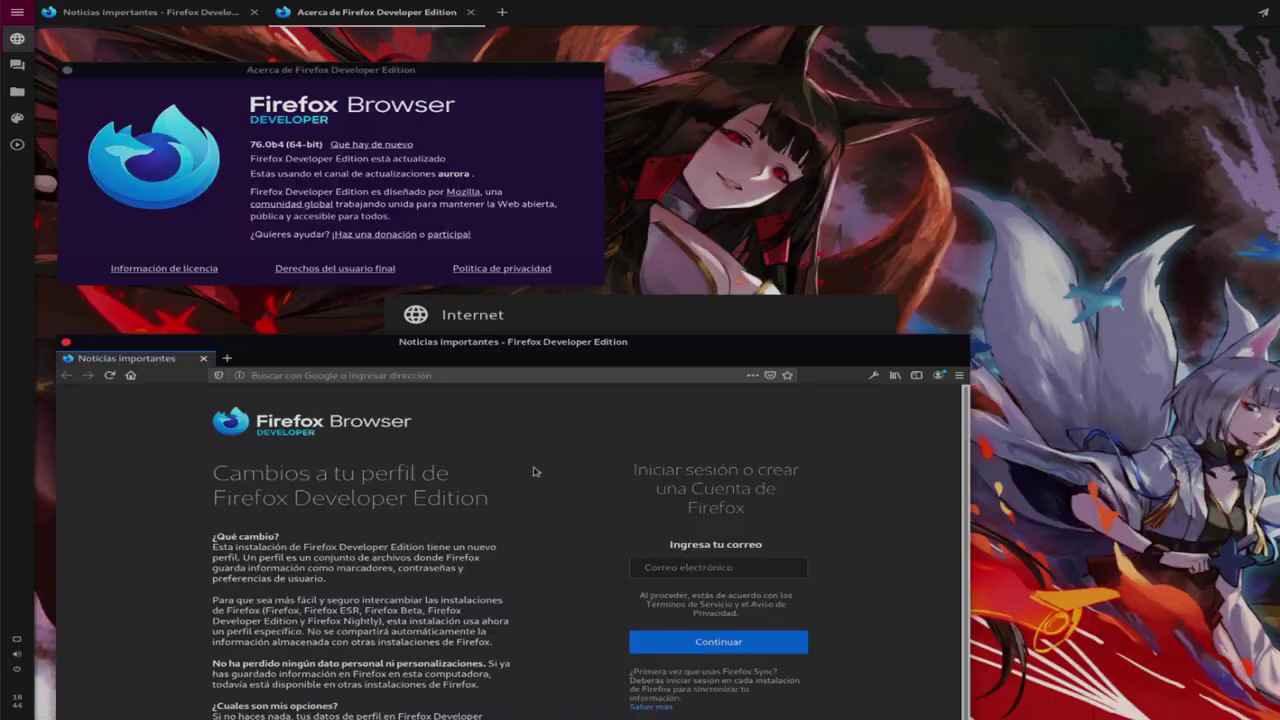
# - Open a Tilix terminal, move its window below the Firefox About window and narrow it so the browser page stays readable
pyautogui.click(30, 20)
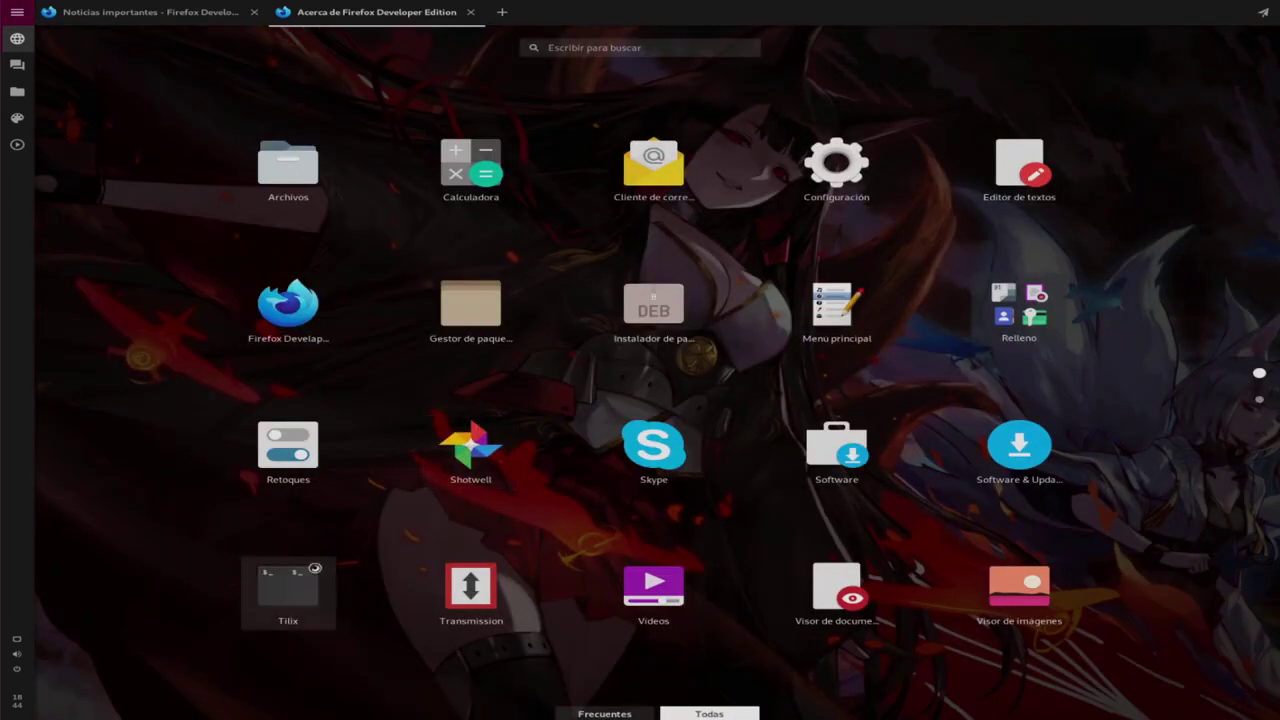
pyautogui.click(316, 572)
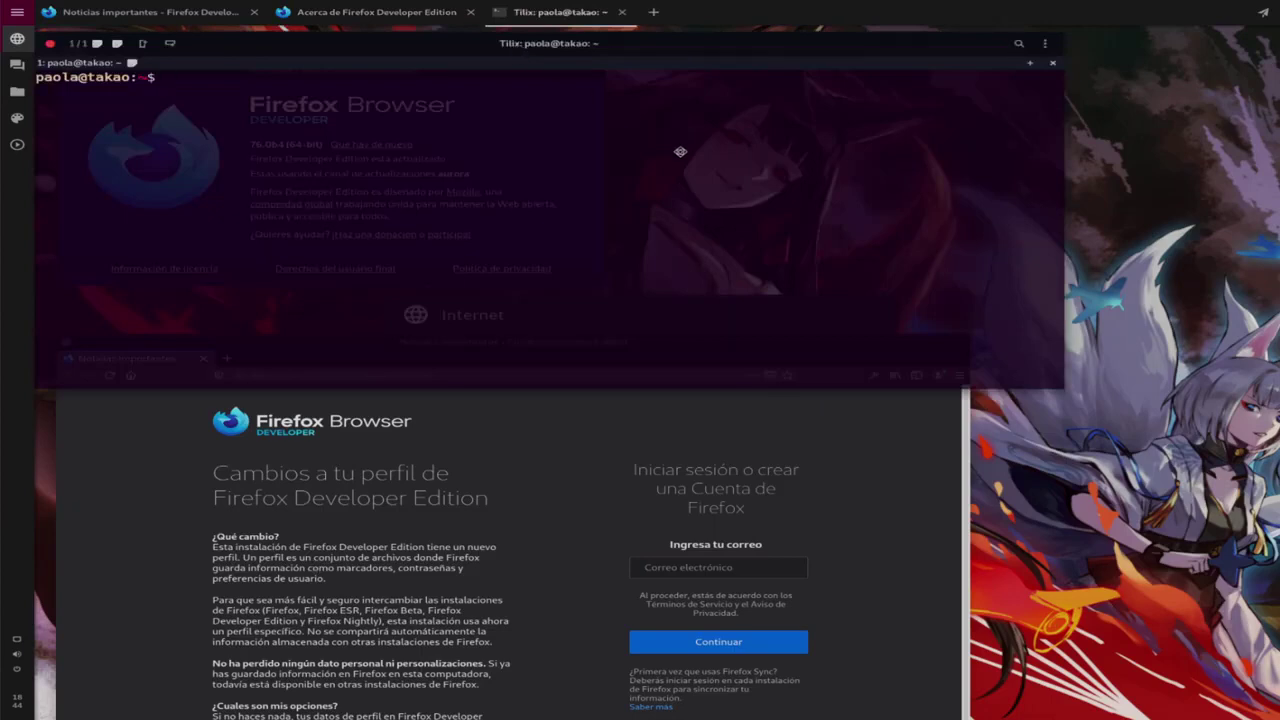
pyautogui.moveTo(680, 151); pyautogui.dragTo(896, 431)
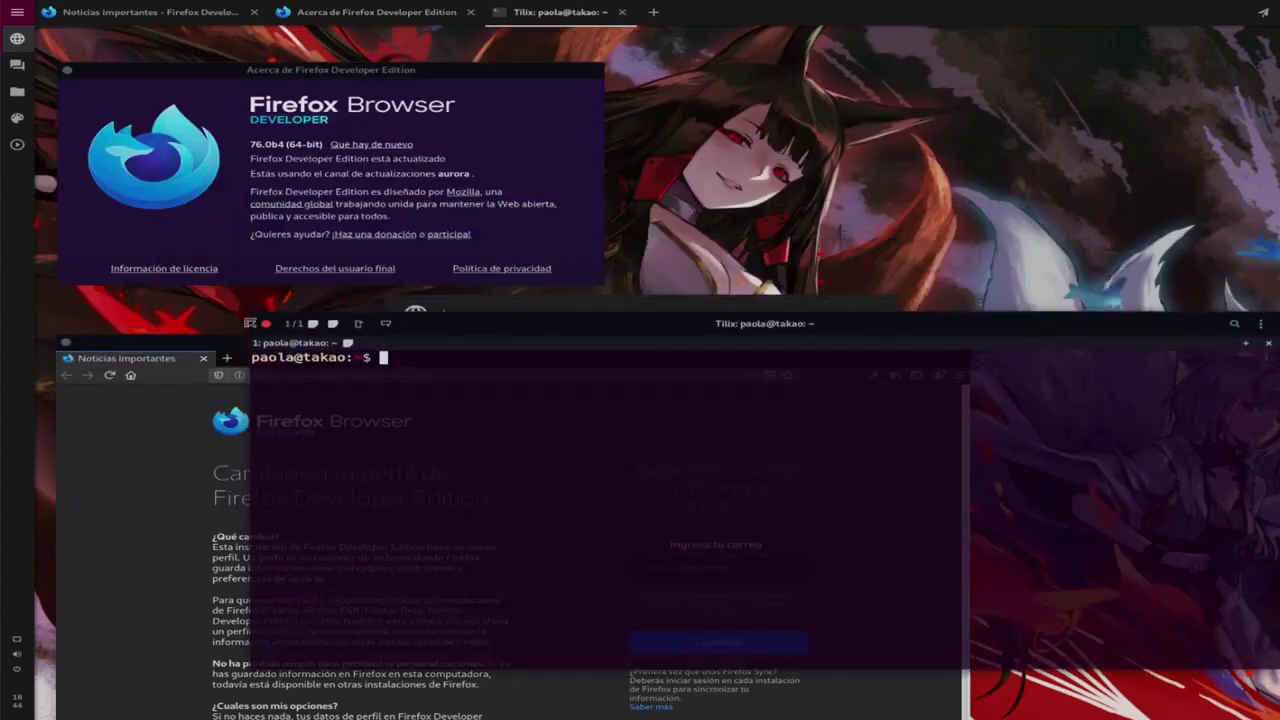
pyautogui.moveTo(267, 267); pyautogui.dragTo(653, 259)
pyautogui.moveTo(950, 272); pyautogui.dragTo(878, 352)
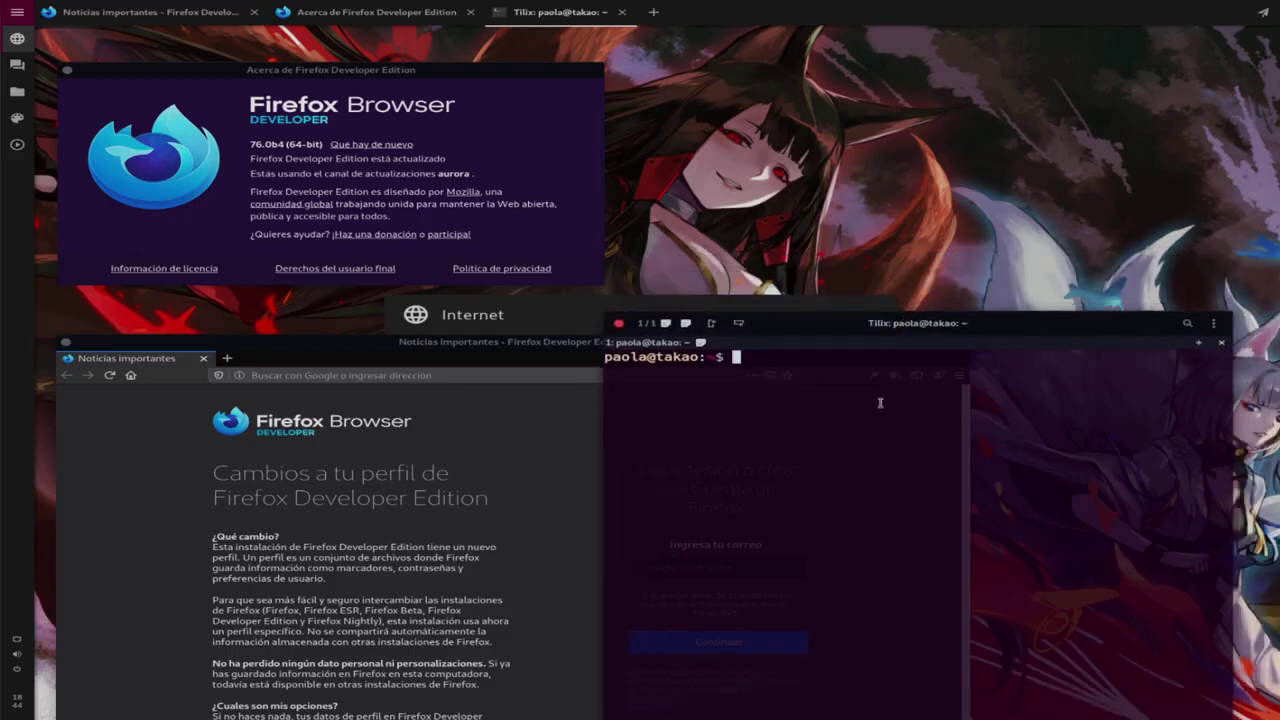
# - Run neofetch to show the system information and widen the terminal window slightly
pyautogui.write('neofetch')
pyautogui.press('Return')
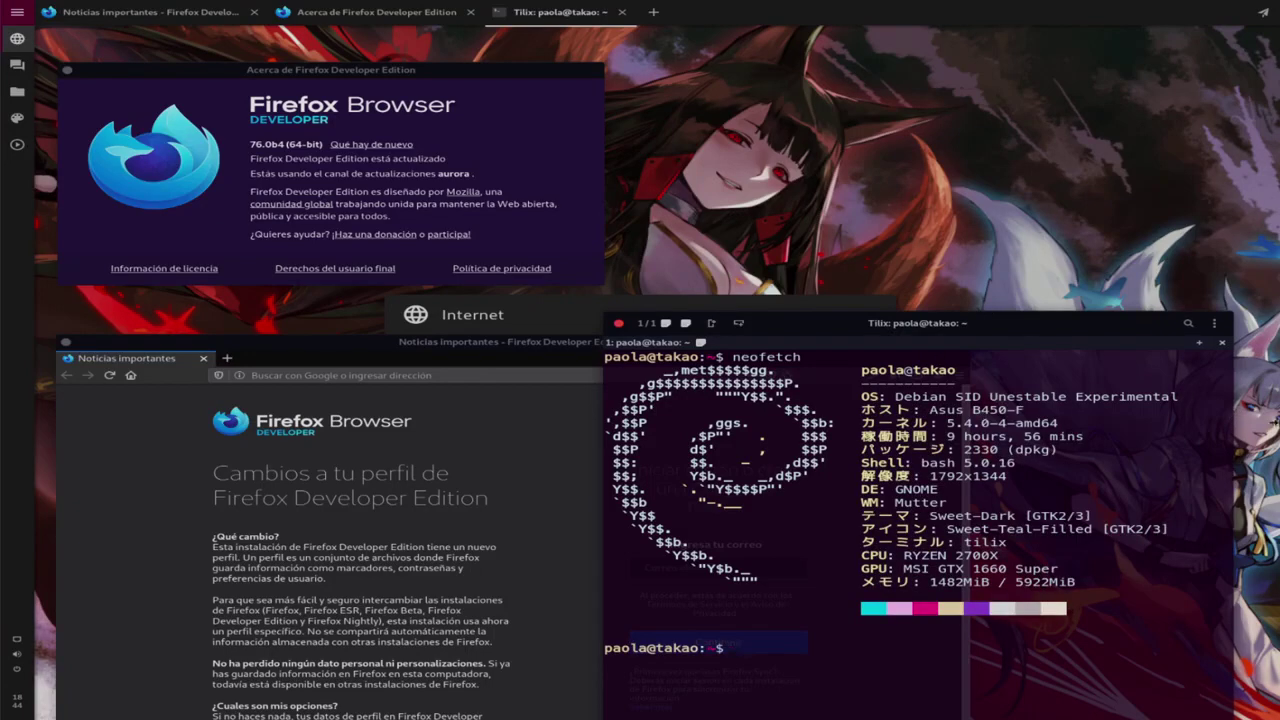
pyautogui.moveTo(1234, 424); pyautogui.dragTo(1272, 424)
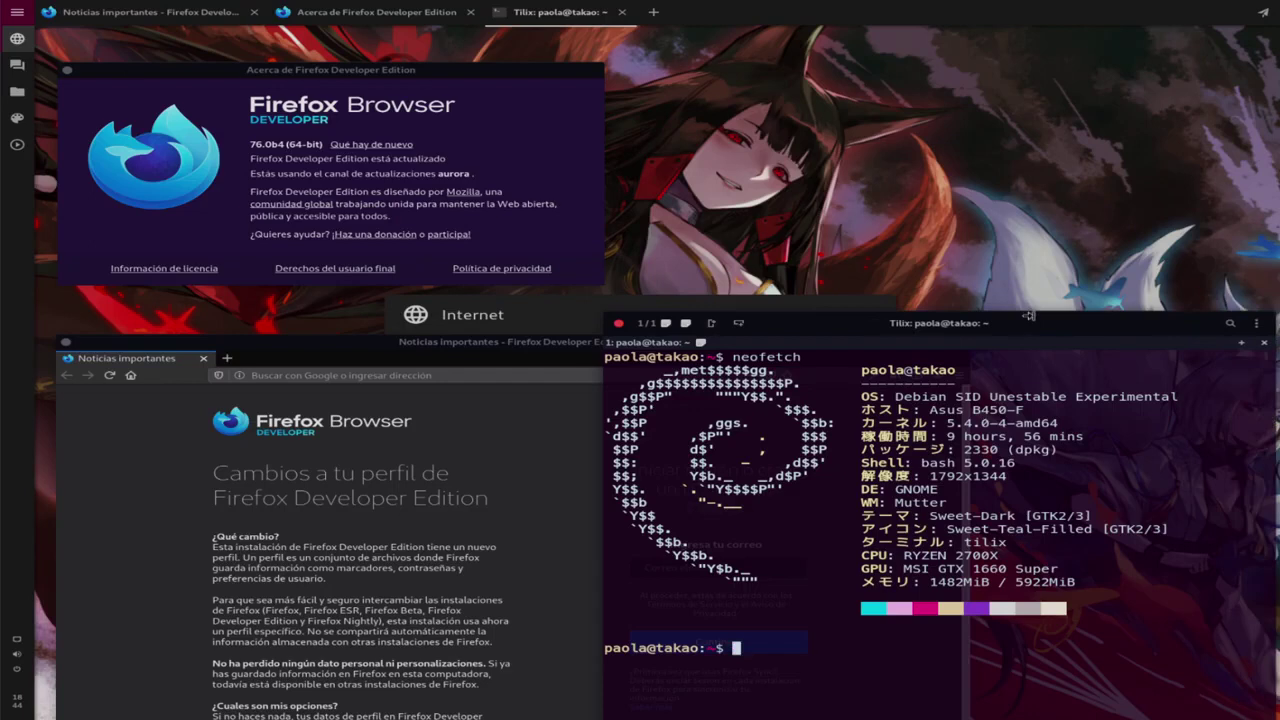
# - Widen the Tilix terminal until the neofetch lines fit without wrapping and lower it to uncover the Firefox browser toolbar
pyautogui.moveTo(1028, 316); pyautogui.dragTo(1028, 314)
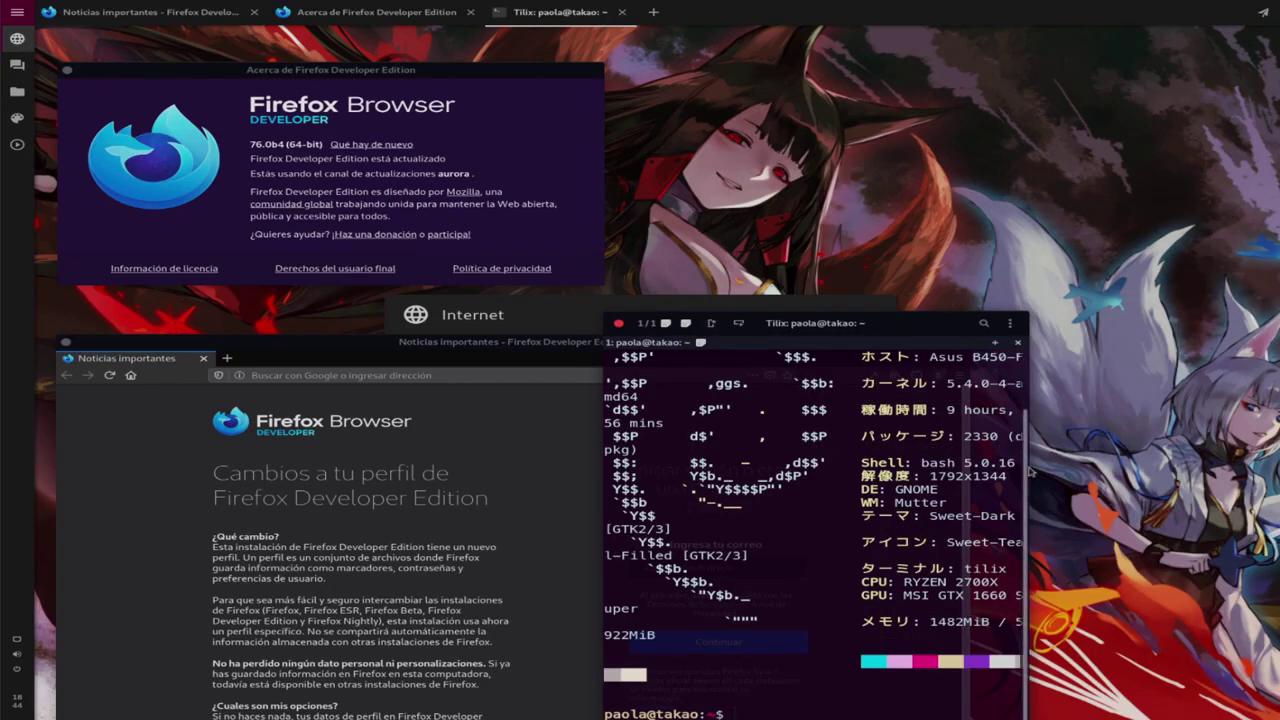
pyautogui.moveTo(1025, 466); pyautogui.dragTo(1273, 468)
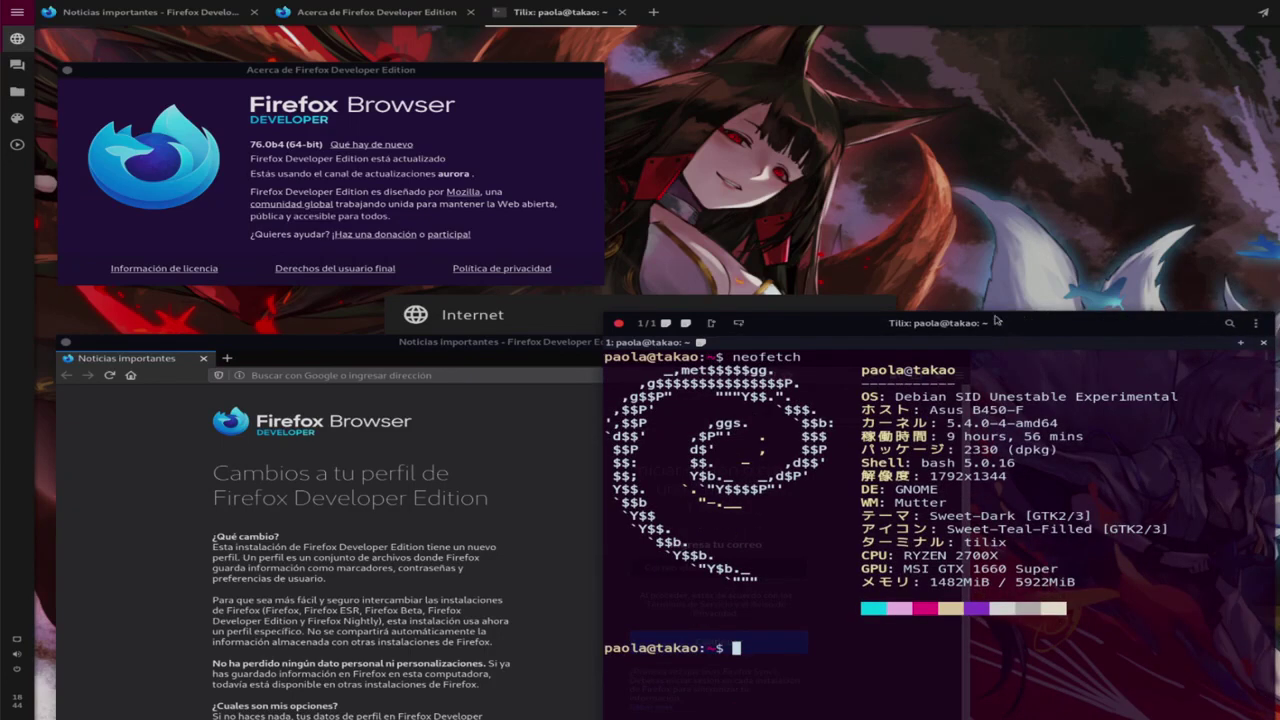
pyautogui.moveTo(995, 318); pyautogui.dragTo(1008, 393)
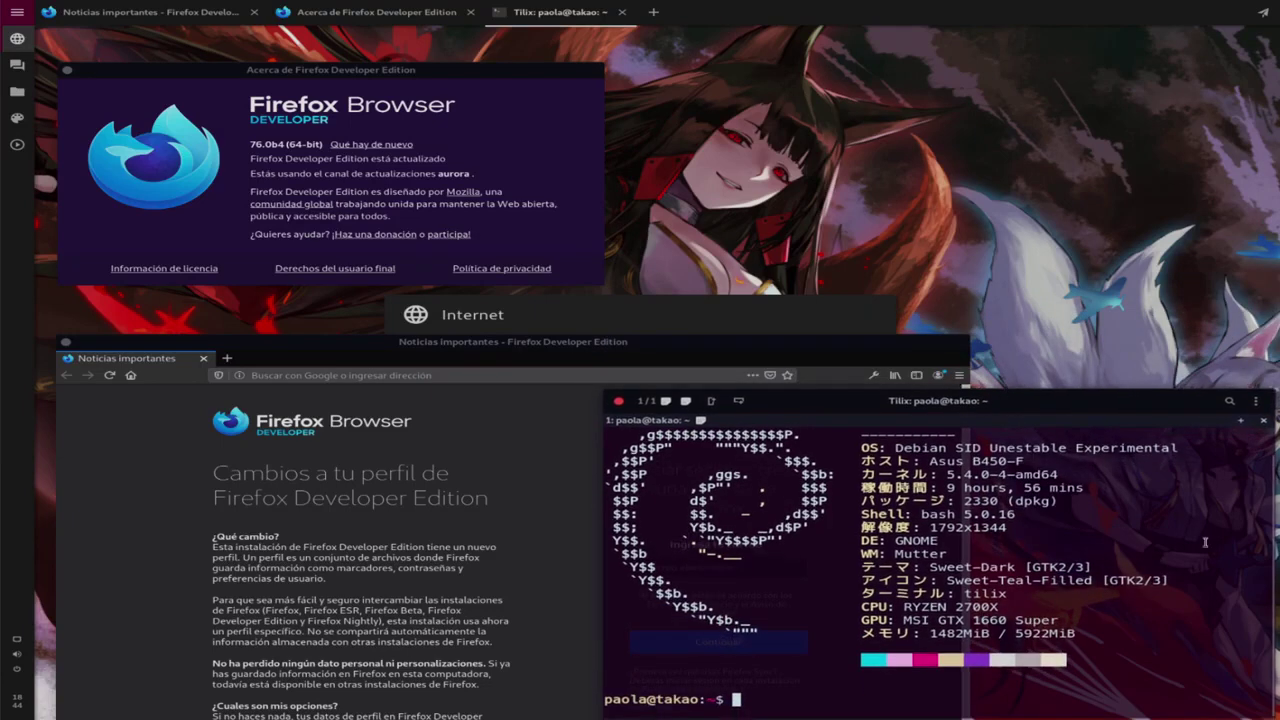
# - Shorten the terminal window to fit the neofetch system information and colour bar, and shift it slightly away from the screen edges
pyautogui.scroll(1, 1176, 542)
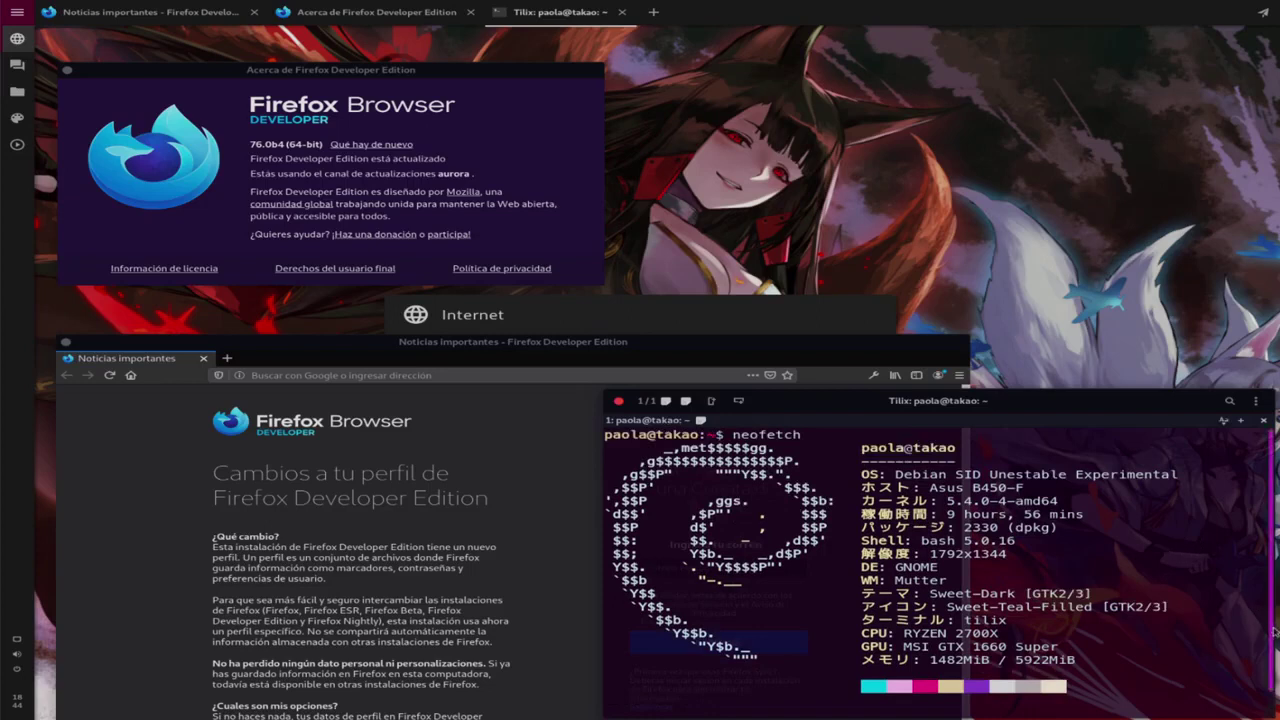
pyautogui.scroll(-1, 1270, 625)
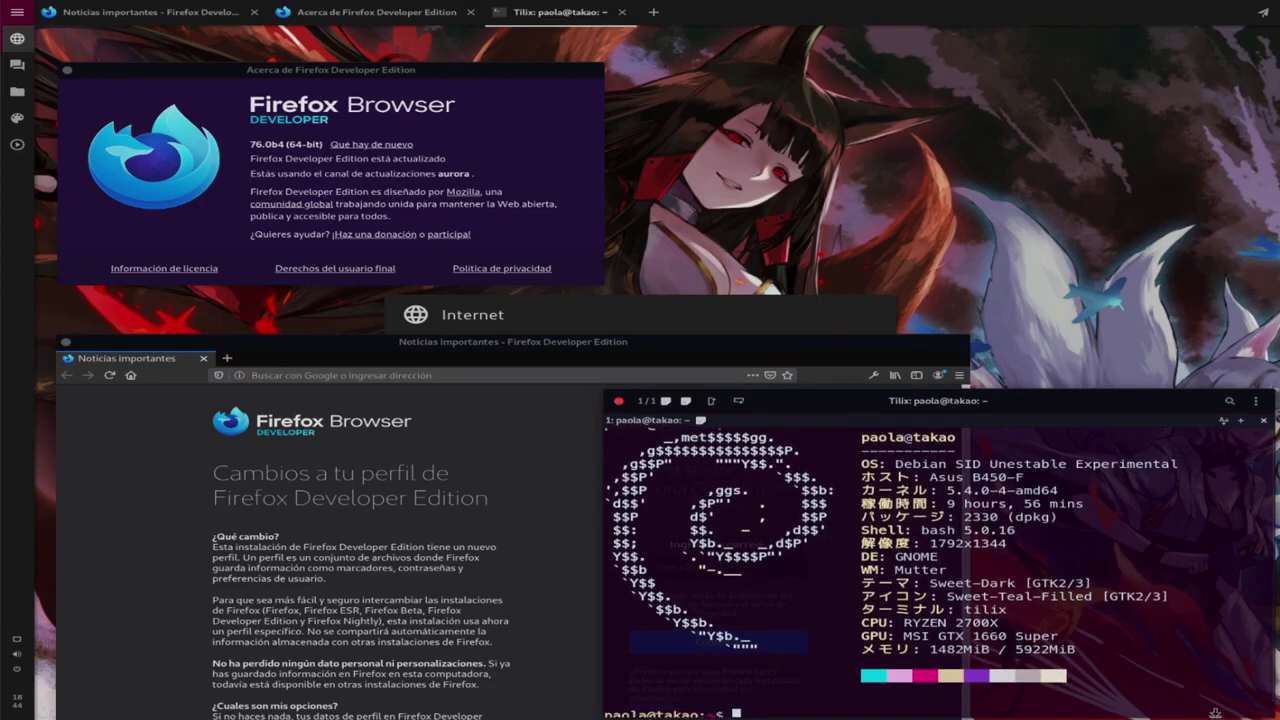
pyautogui.scroll(-1, 1220, 693)
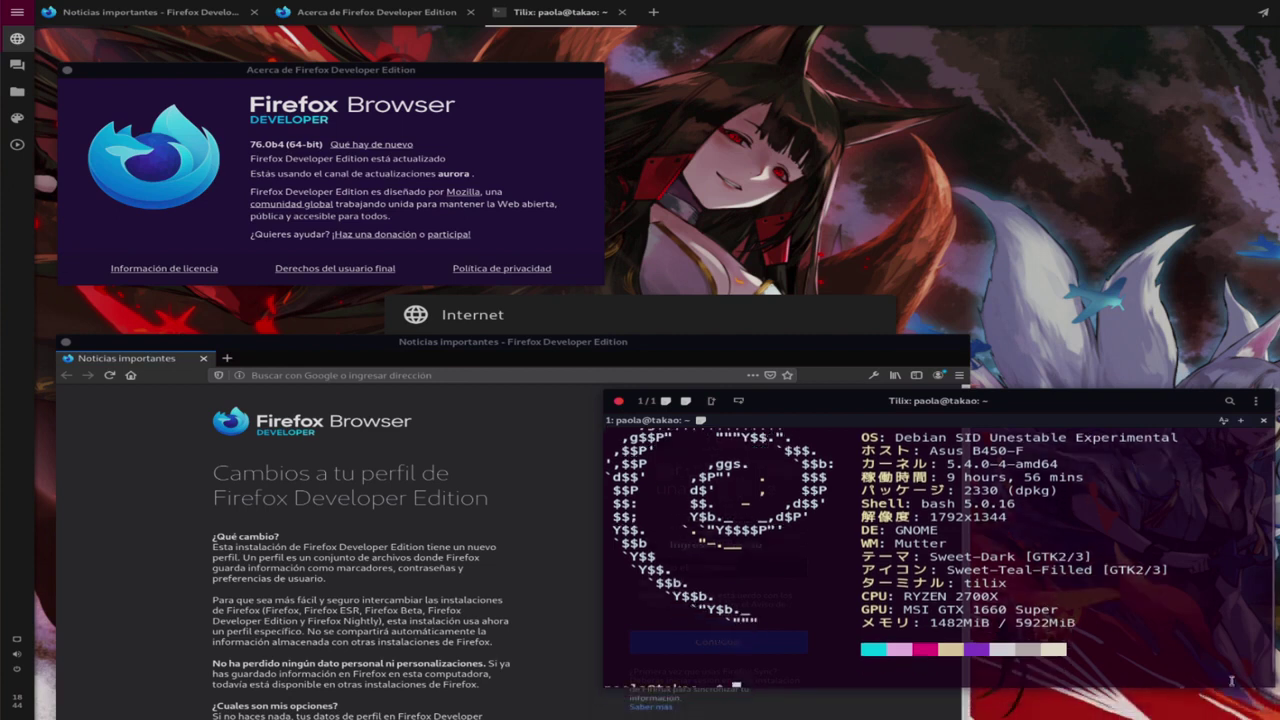
pyautogui.scroll(1, 1272, 650)
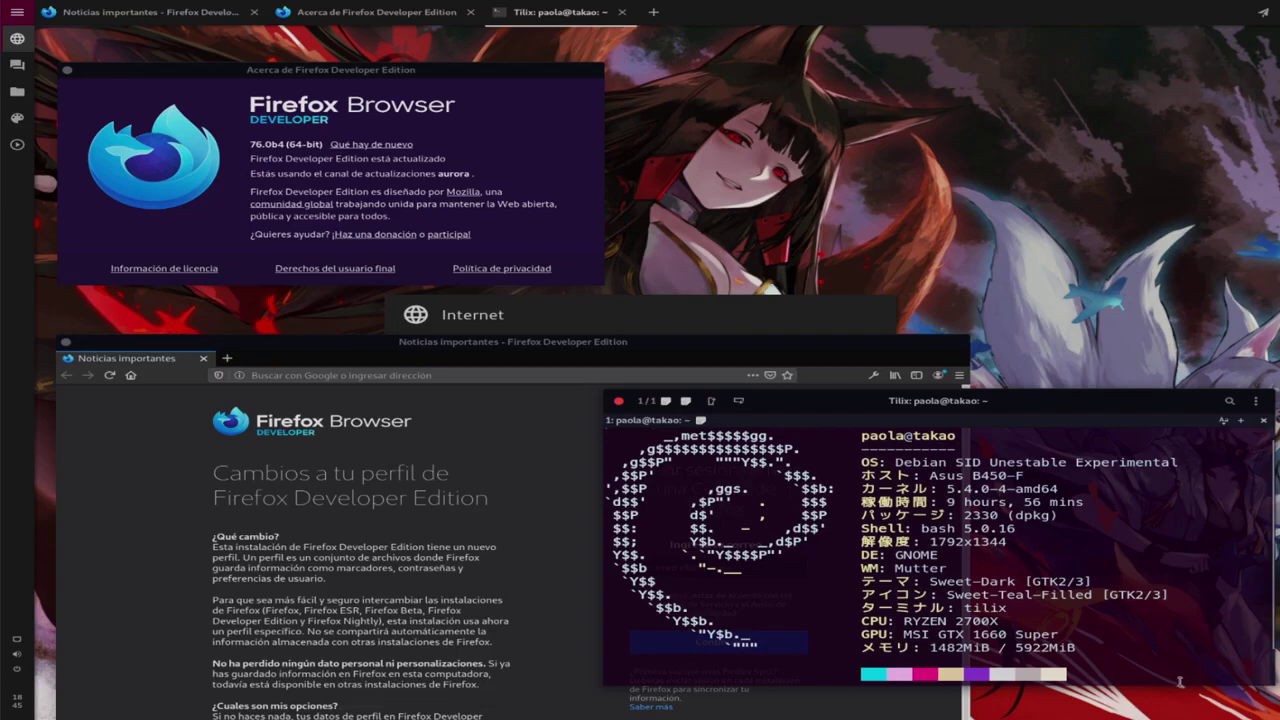
pyautogui.moveTo(893, 400); pyautogui.dragTo(873, 417)
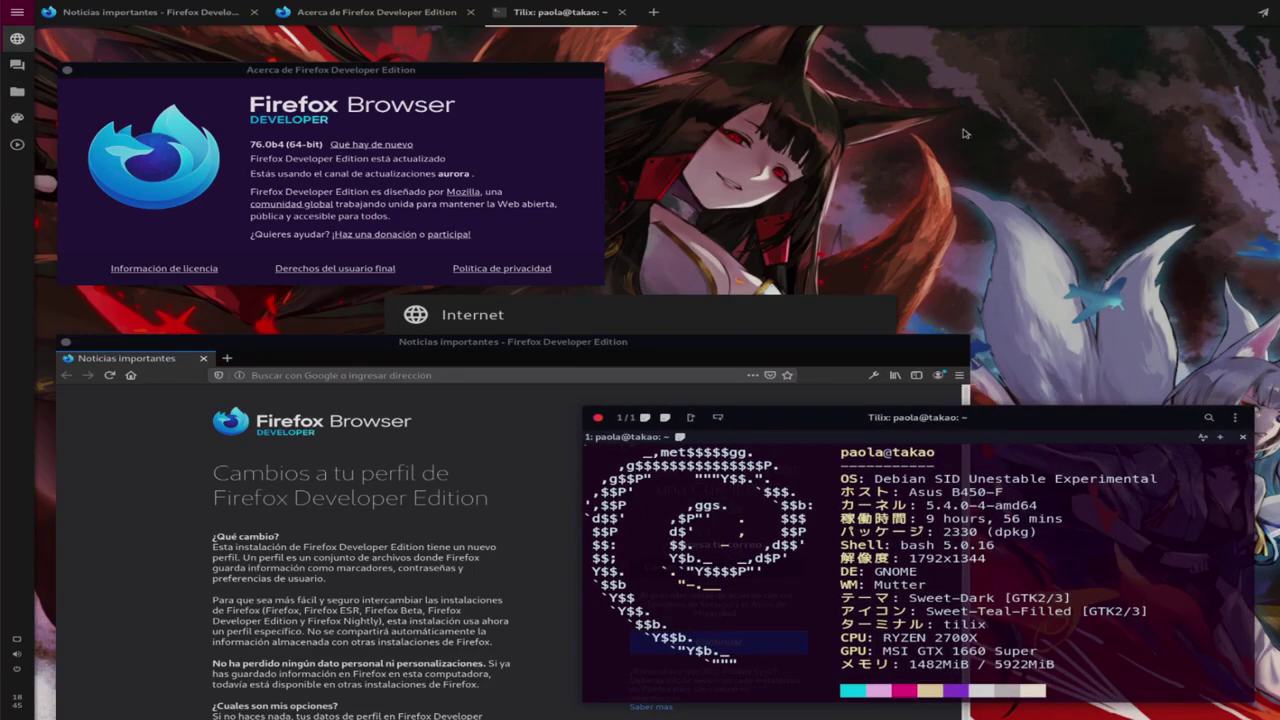